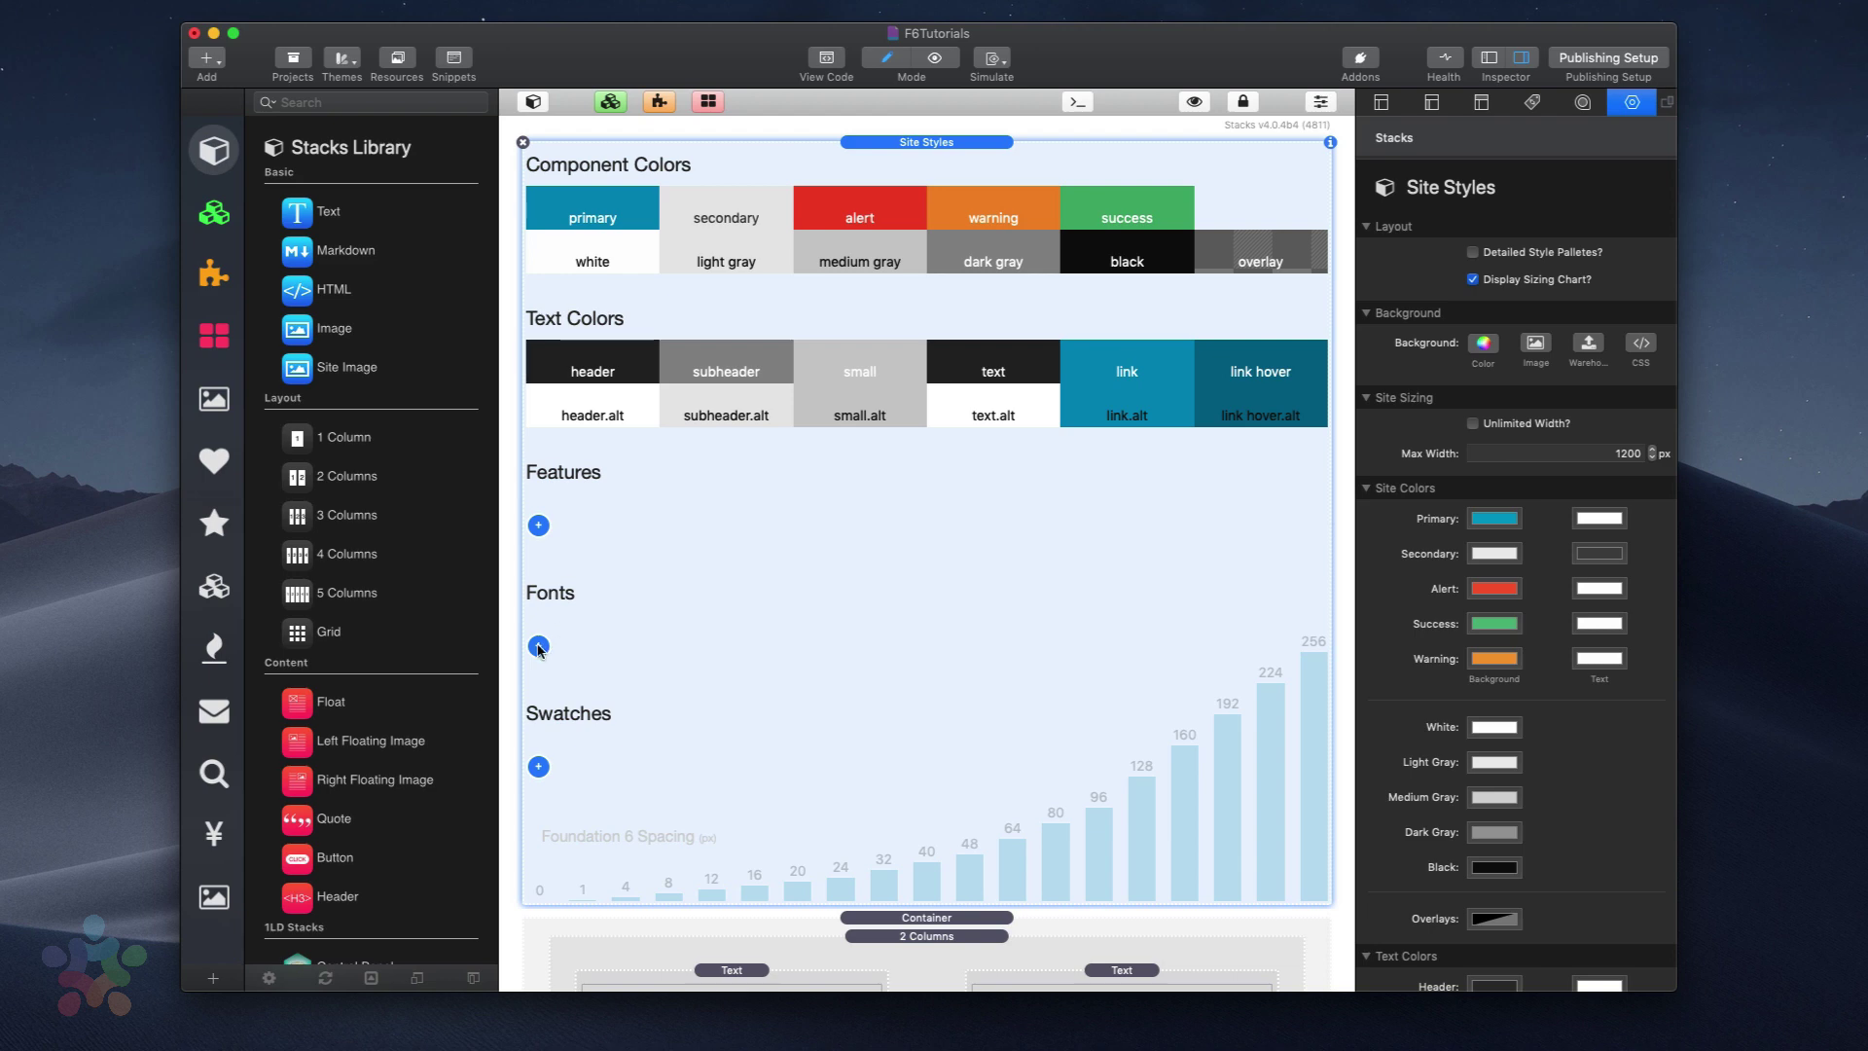
Open the Fonts + menu listing the font swatch types, including Google Font Pro
{"action": "left_click", "coordinate": [538, 647]}
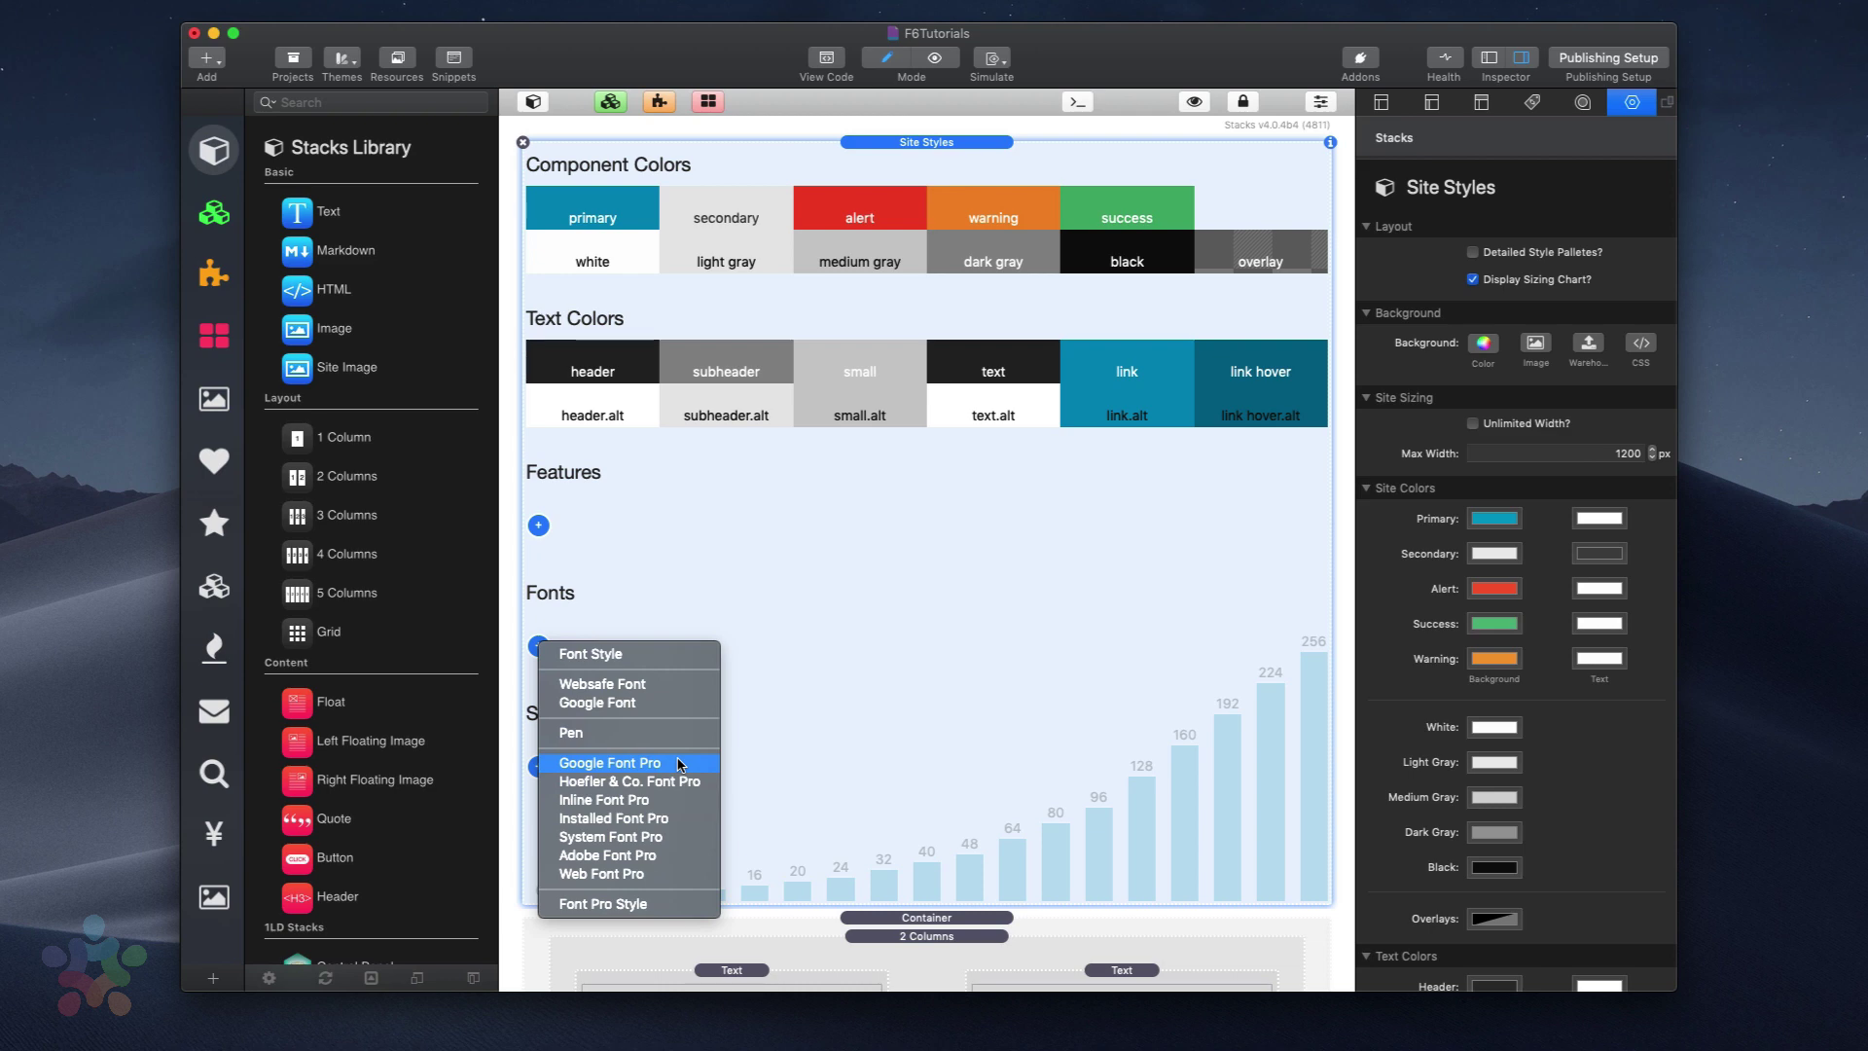
Add a Font Style swatch and assign it to P, H6, H2, H1 and H5 elements
{"action": "left_click", "coordinate": [680, 654]}
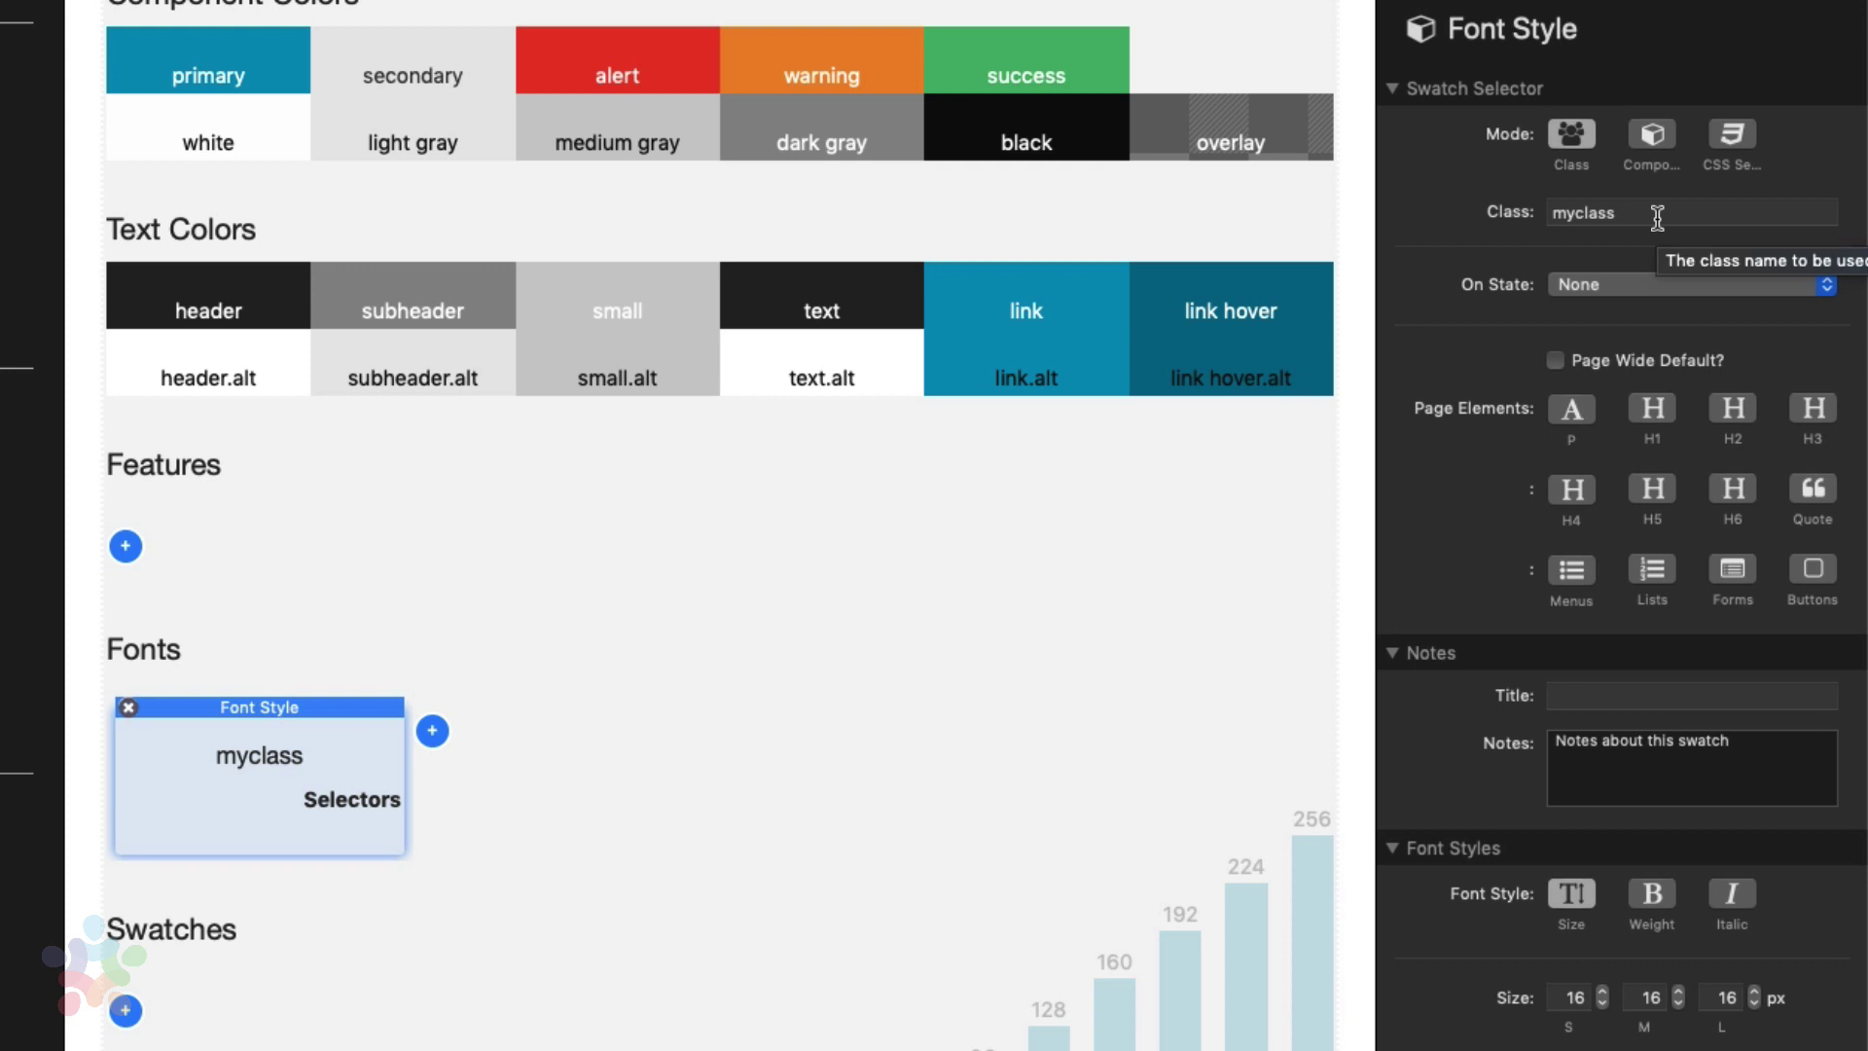
{"action": "left_click", "coordinate": [1584, 410]}
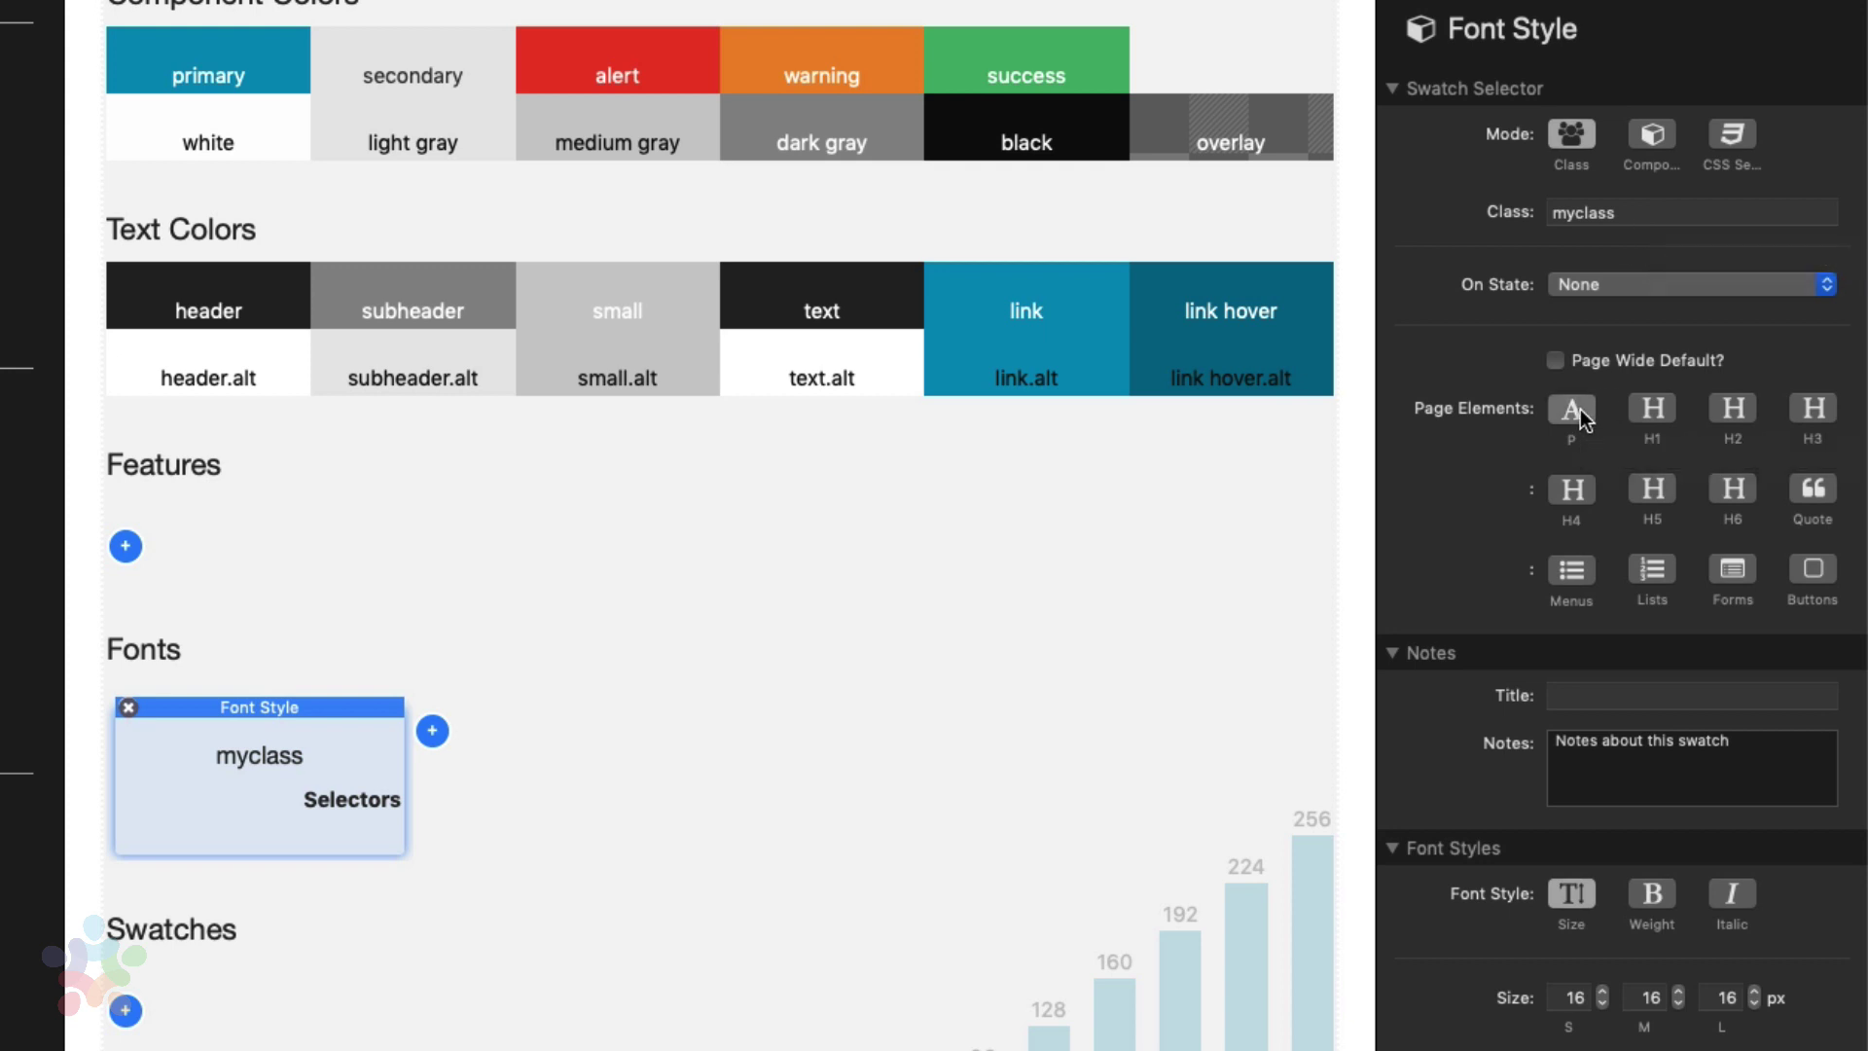
{"action": "left_click", "coordinate": [1739, 491]}
{"action": "left_click", "coordinate": [1736, 407]}
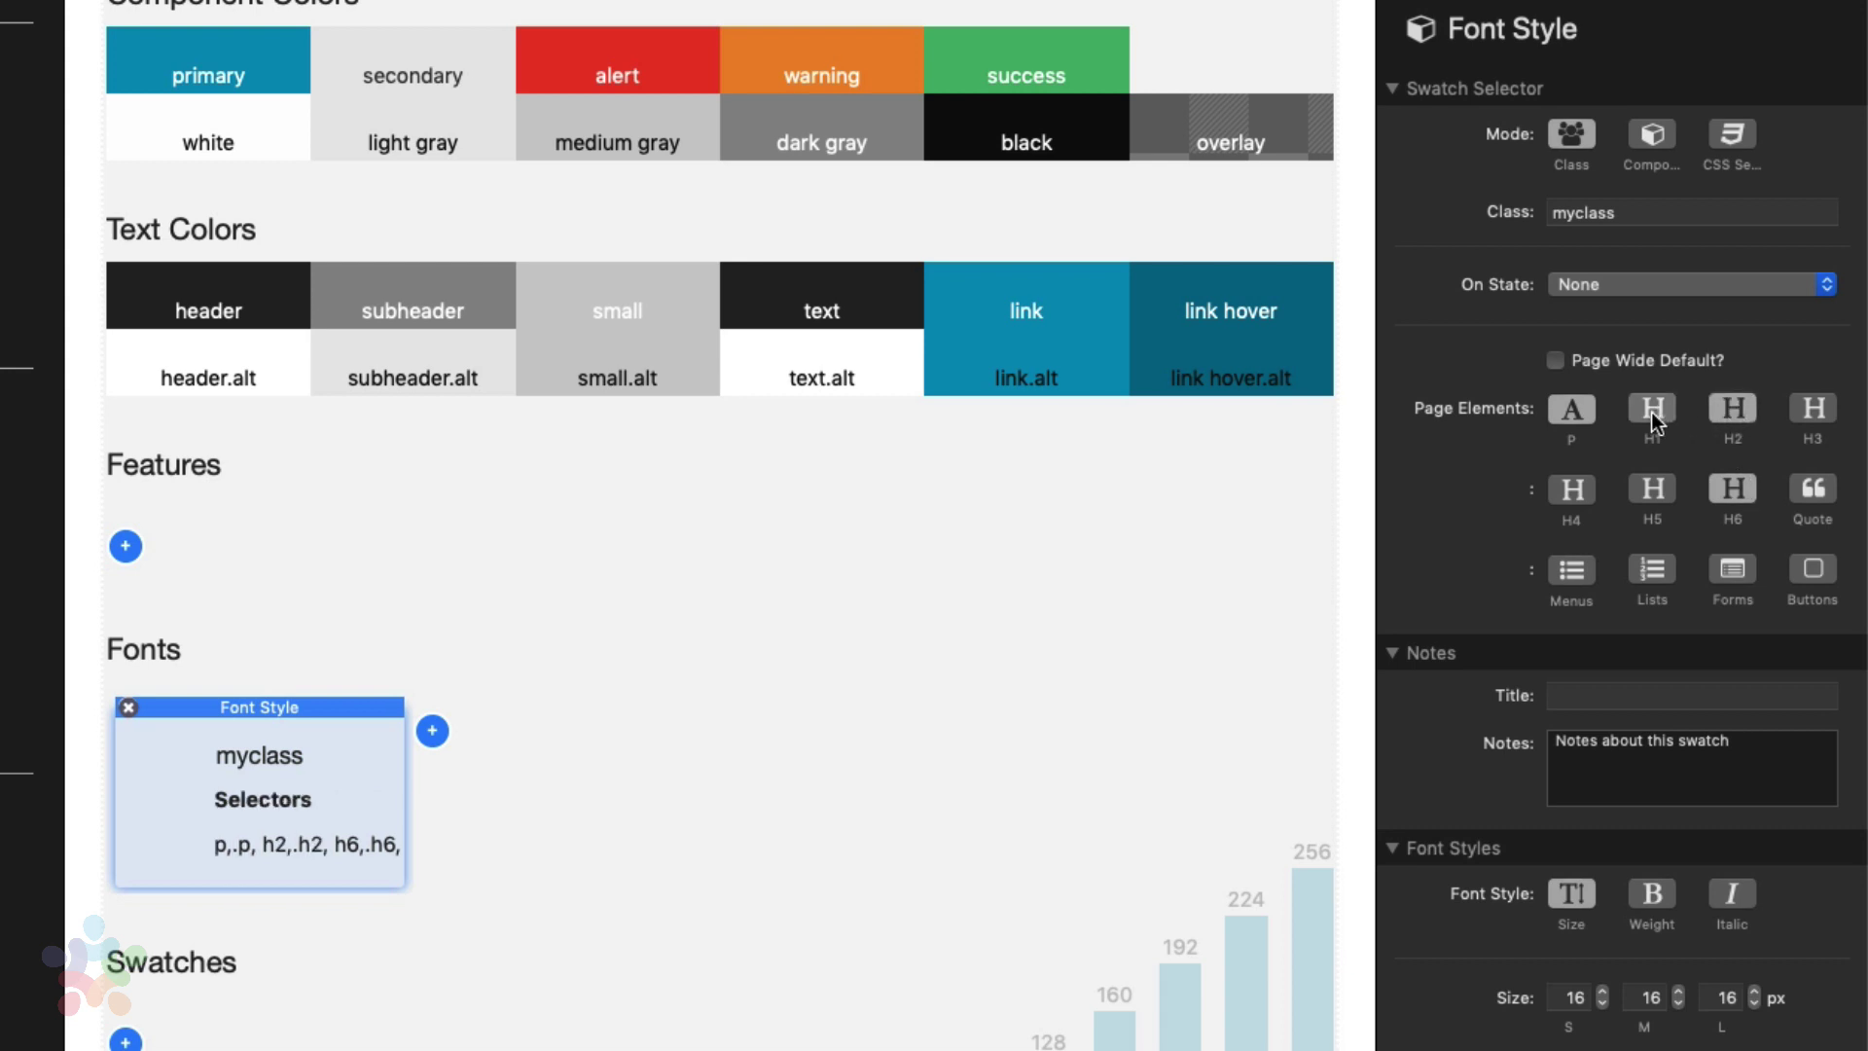
{"action": "left_click", "coordinate": [1651, 409]}
{"action": "left_click", "coordinate": [1652, 491]}
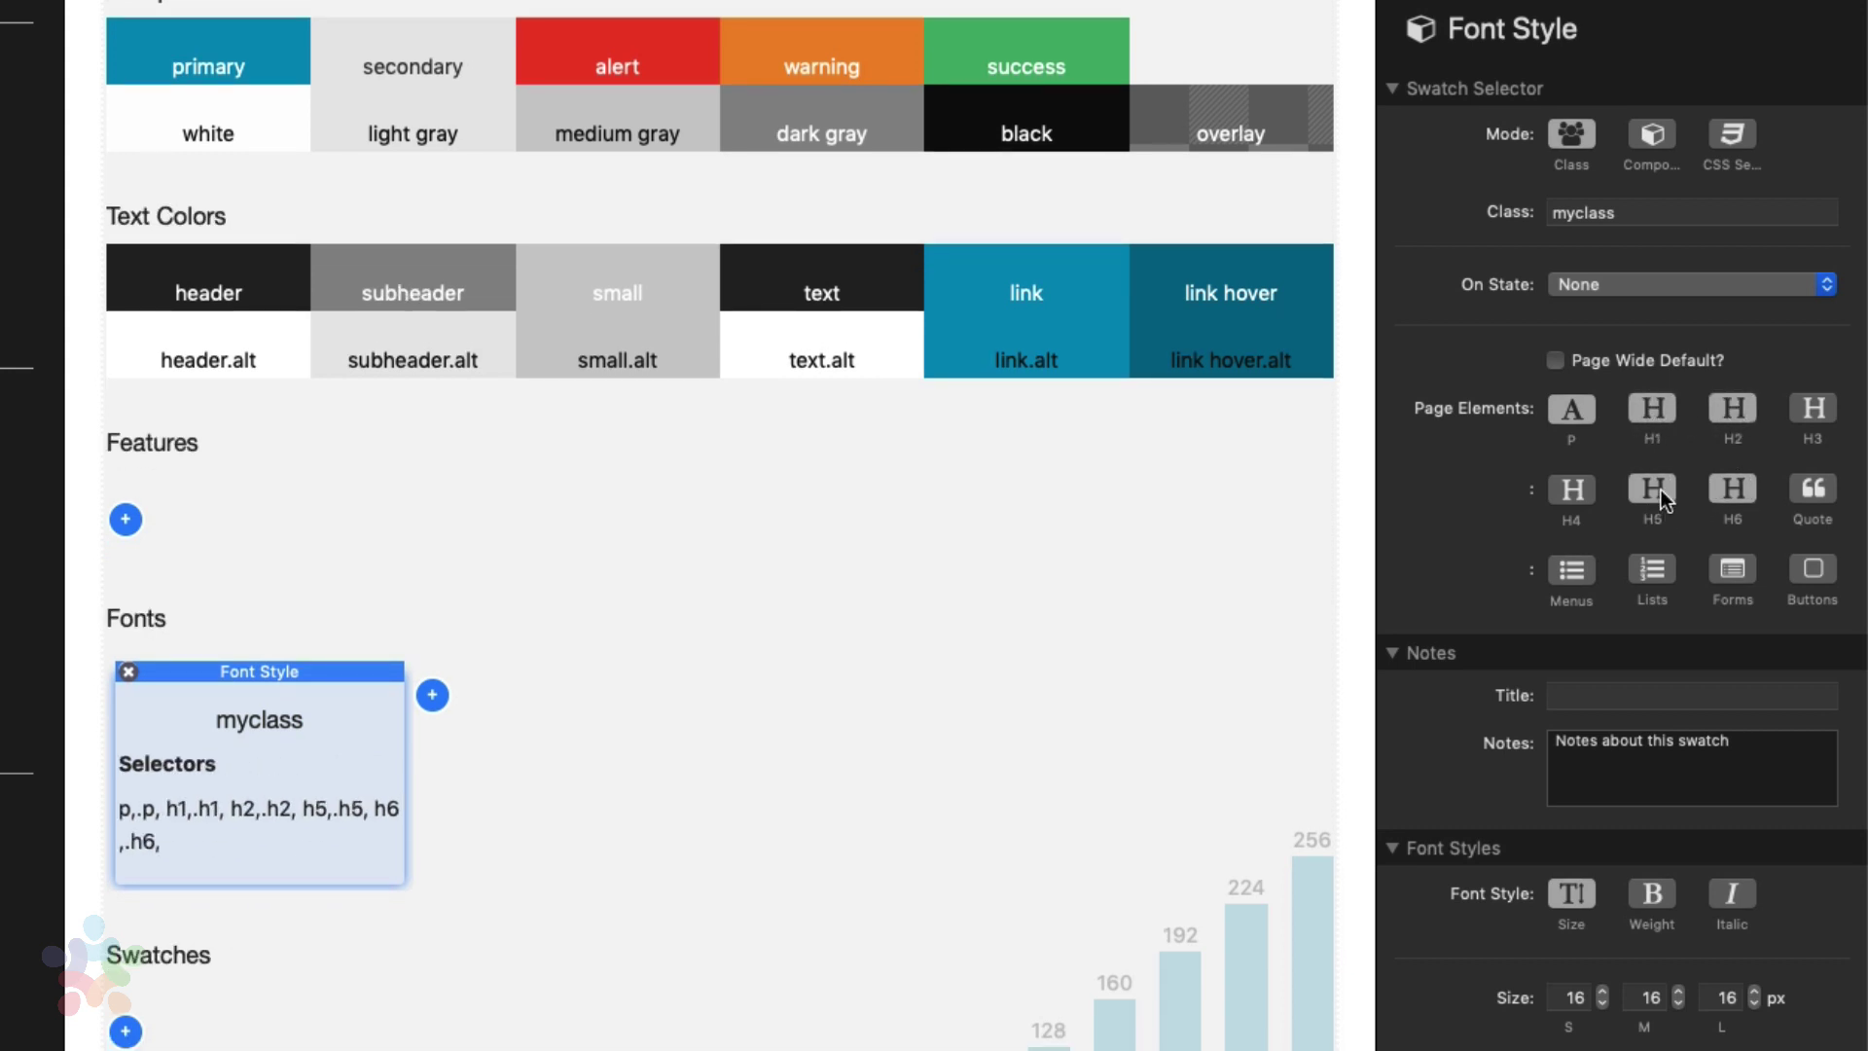
Unassign all page elements, then switch Page Wide Default on and back off
{"action": "left_click", "coordinate": [1661, 488]}
{"action": "left_click", "coordinate": [1720, 488]}
{"action": "left_click", "coordinate": [1730, 407]}
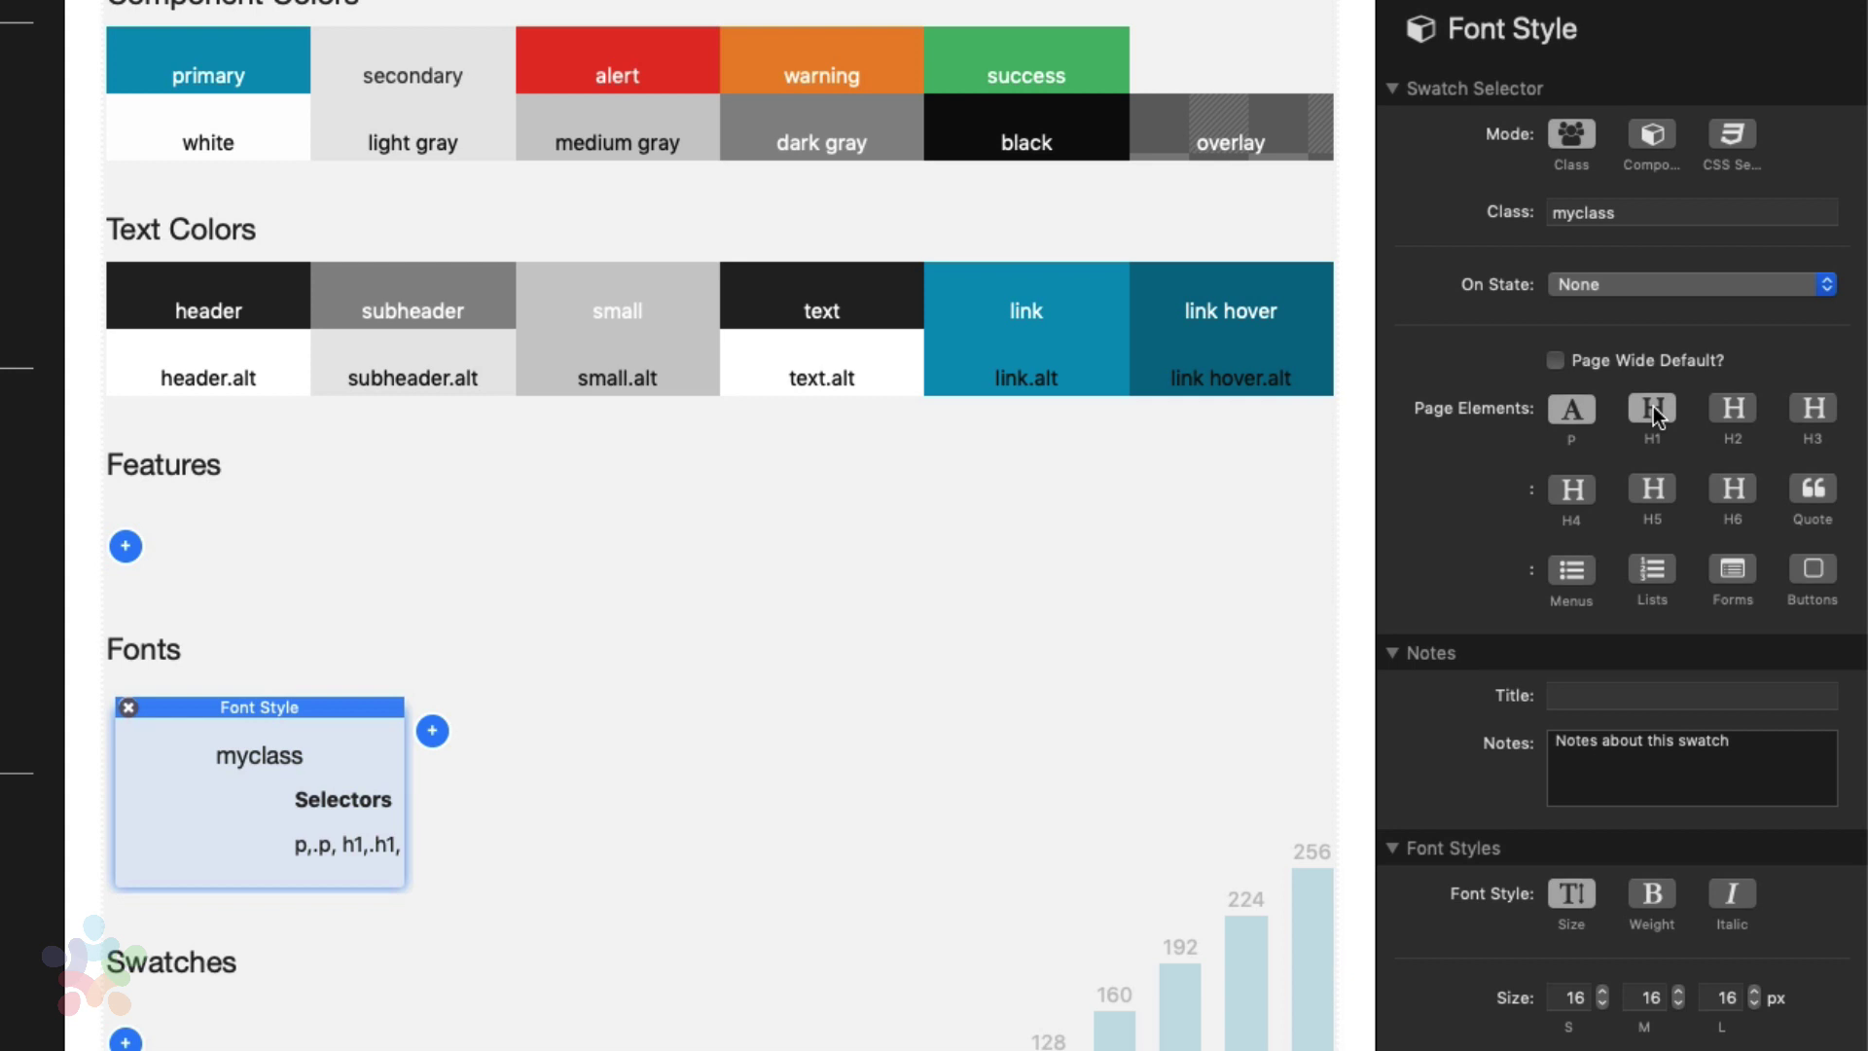
{"action": "left_click", "coordinate": [1653, 412]}
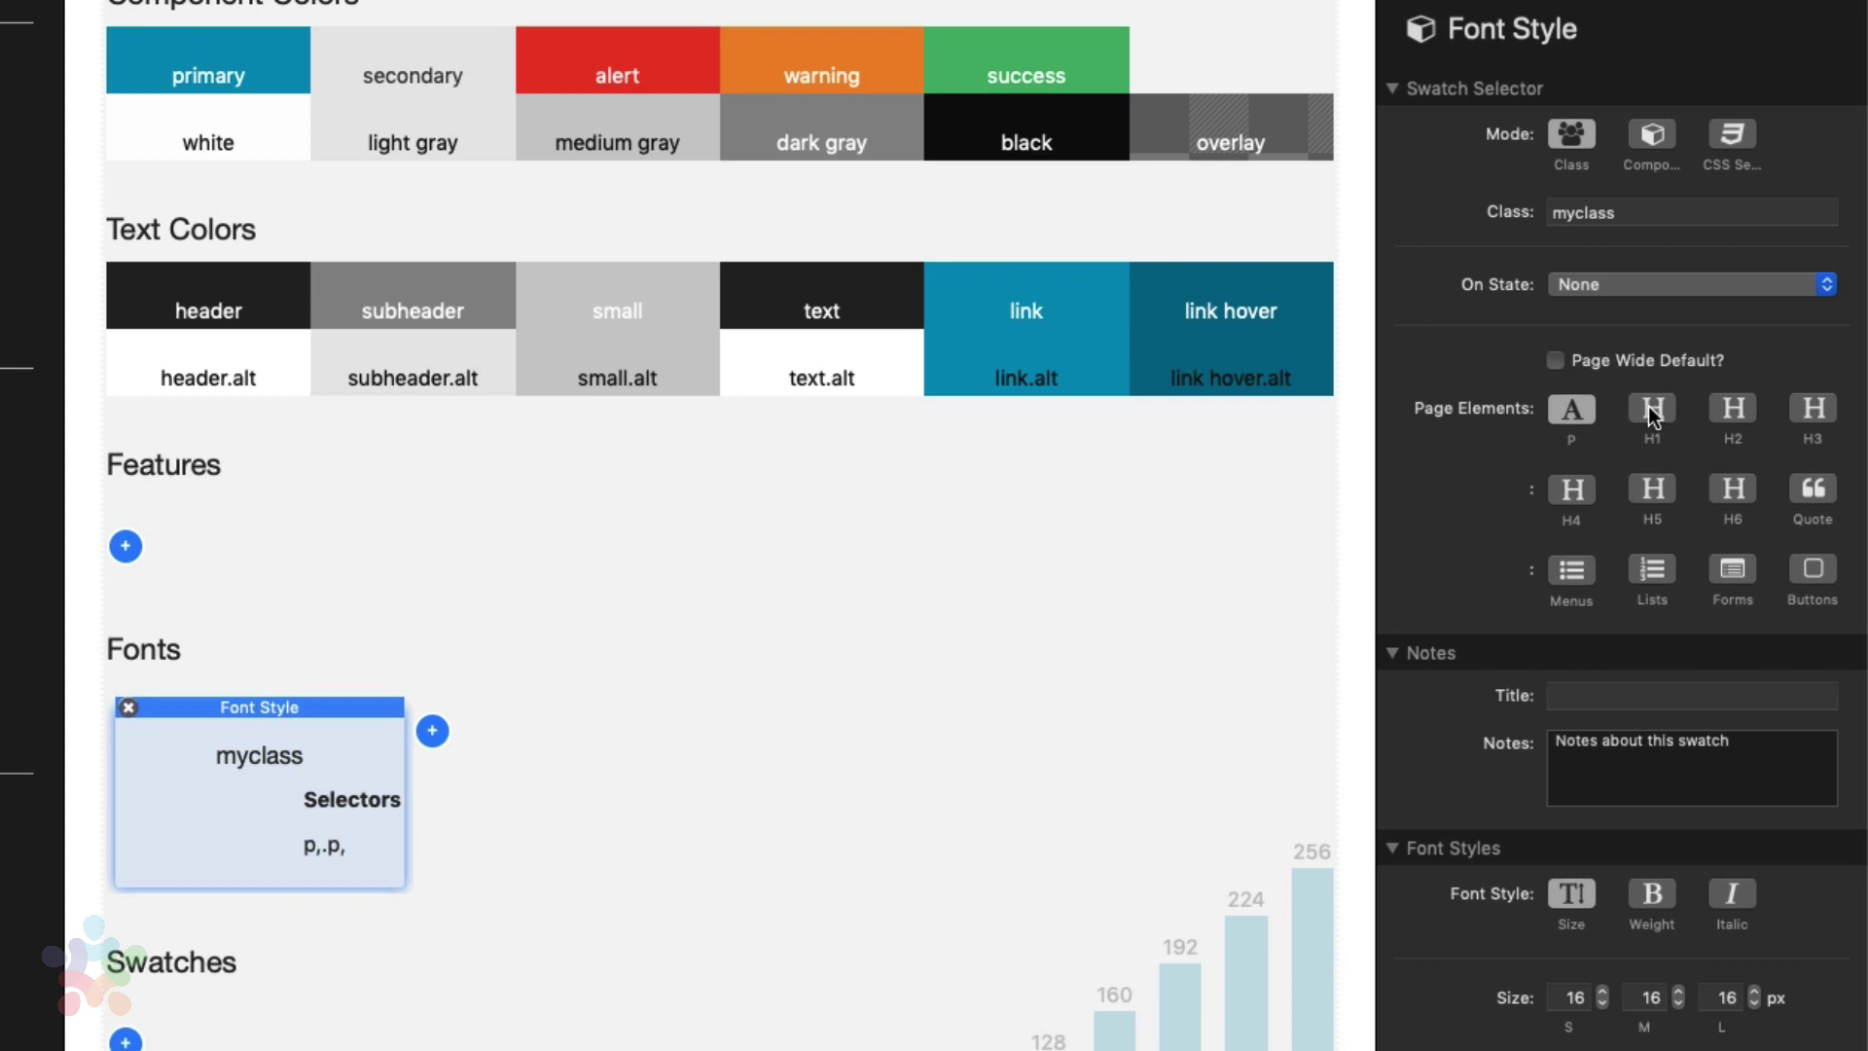
{"action": "left_click", "coordinate": [1572, 409]}
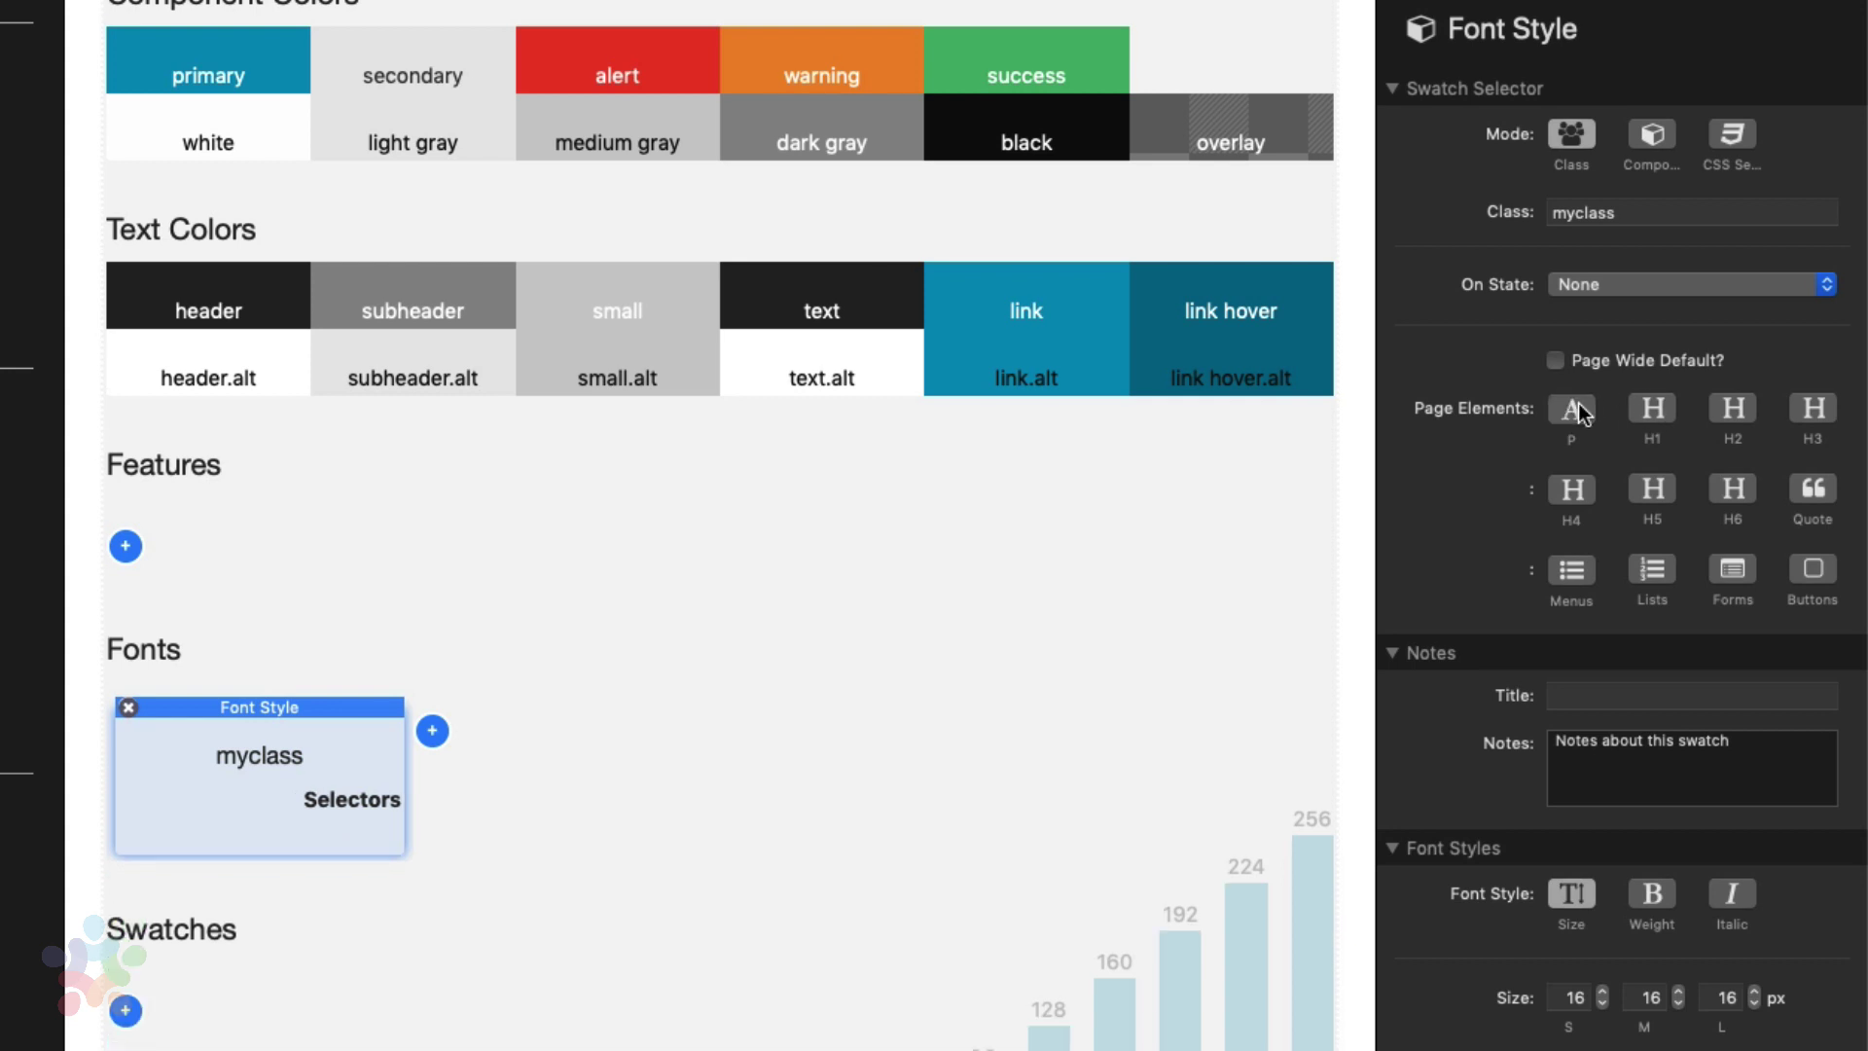
{"action": "left_click", "coordinate": [1560, 373]}
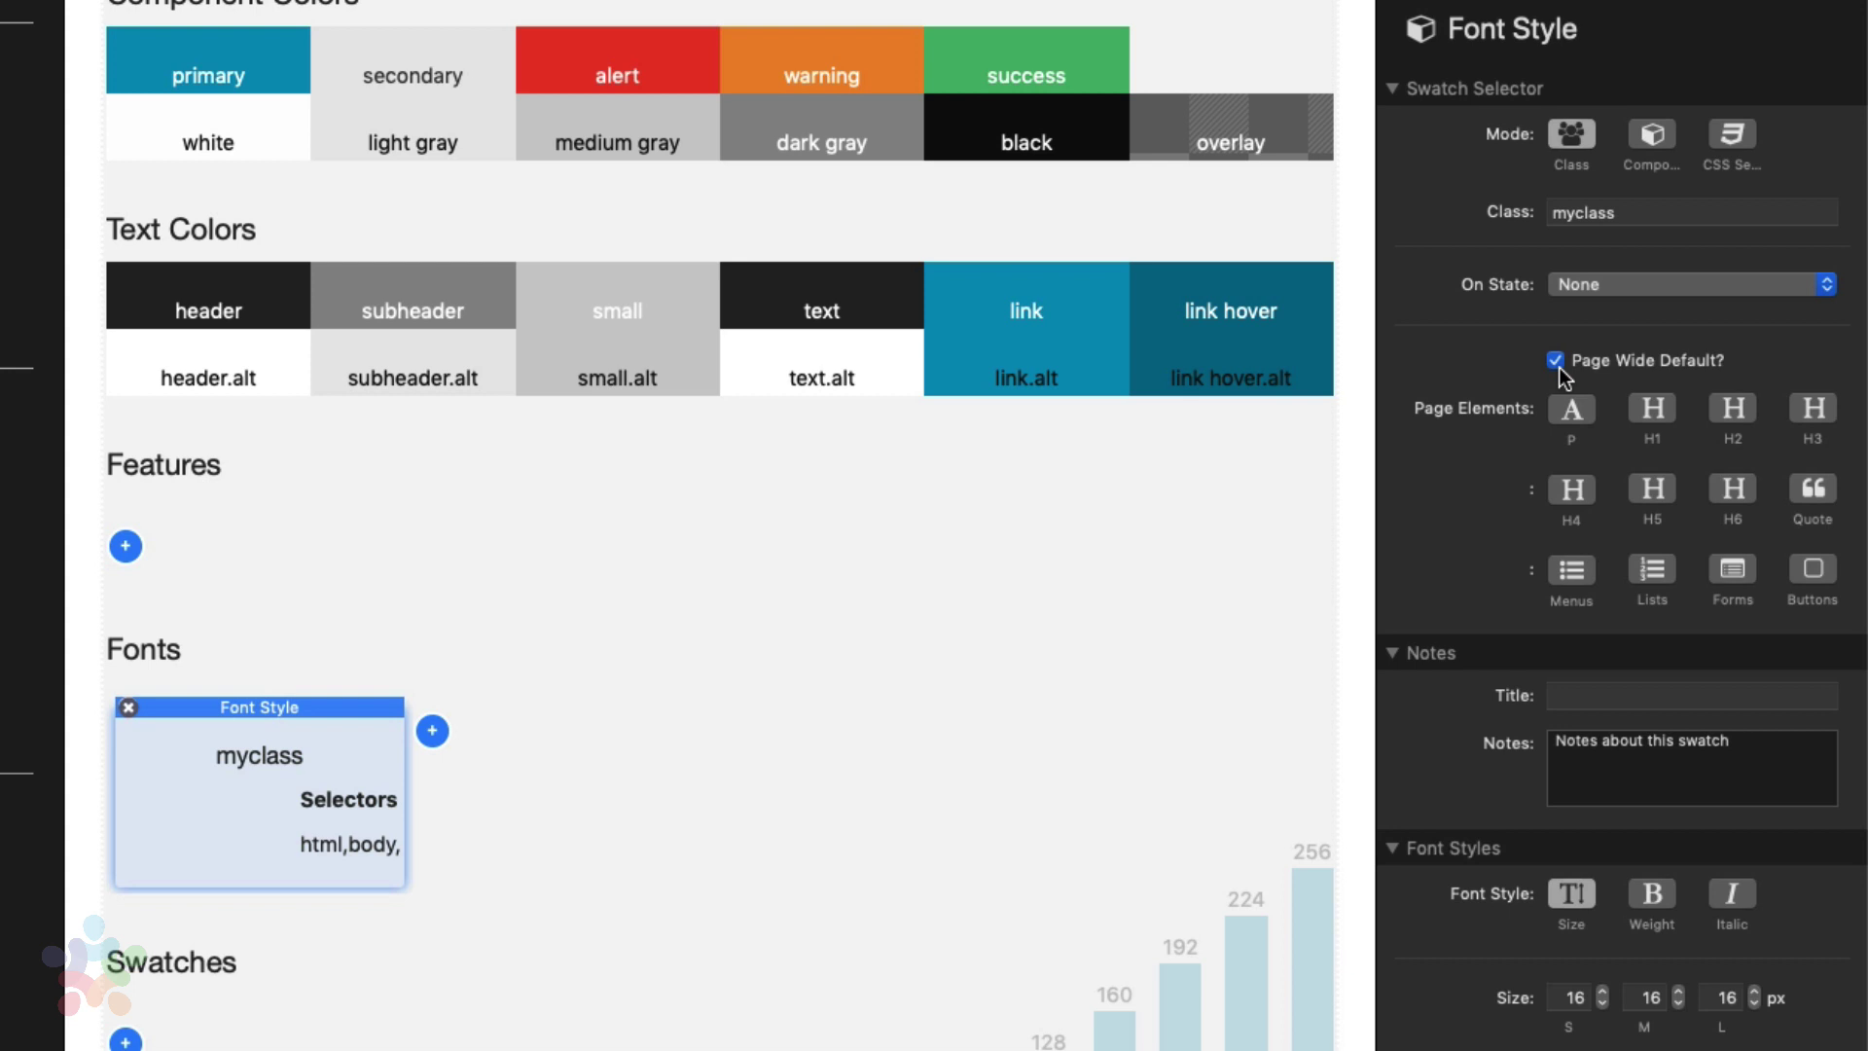
{"action": "left_click", "coordinate": [1555, 360]}
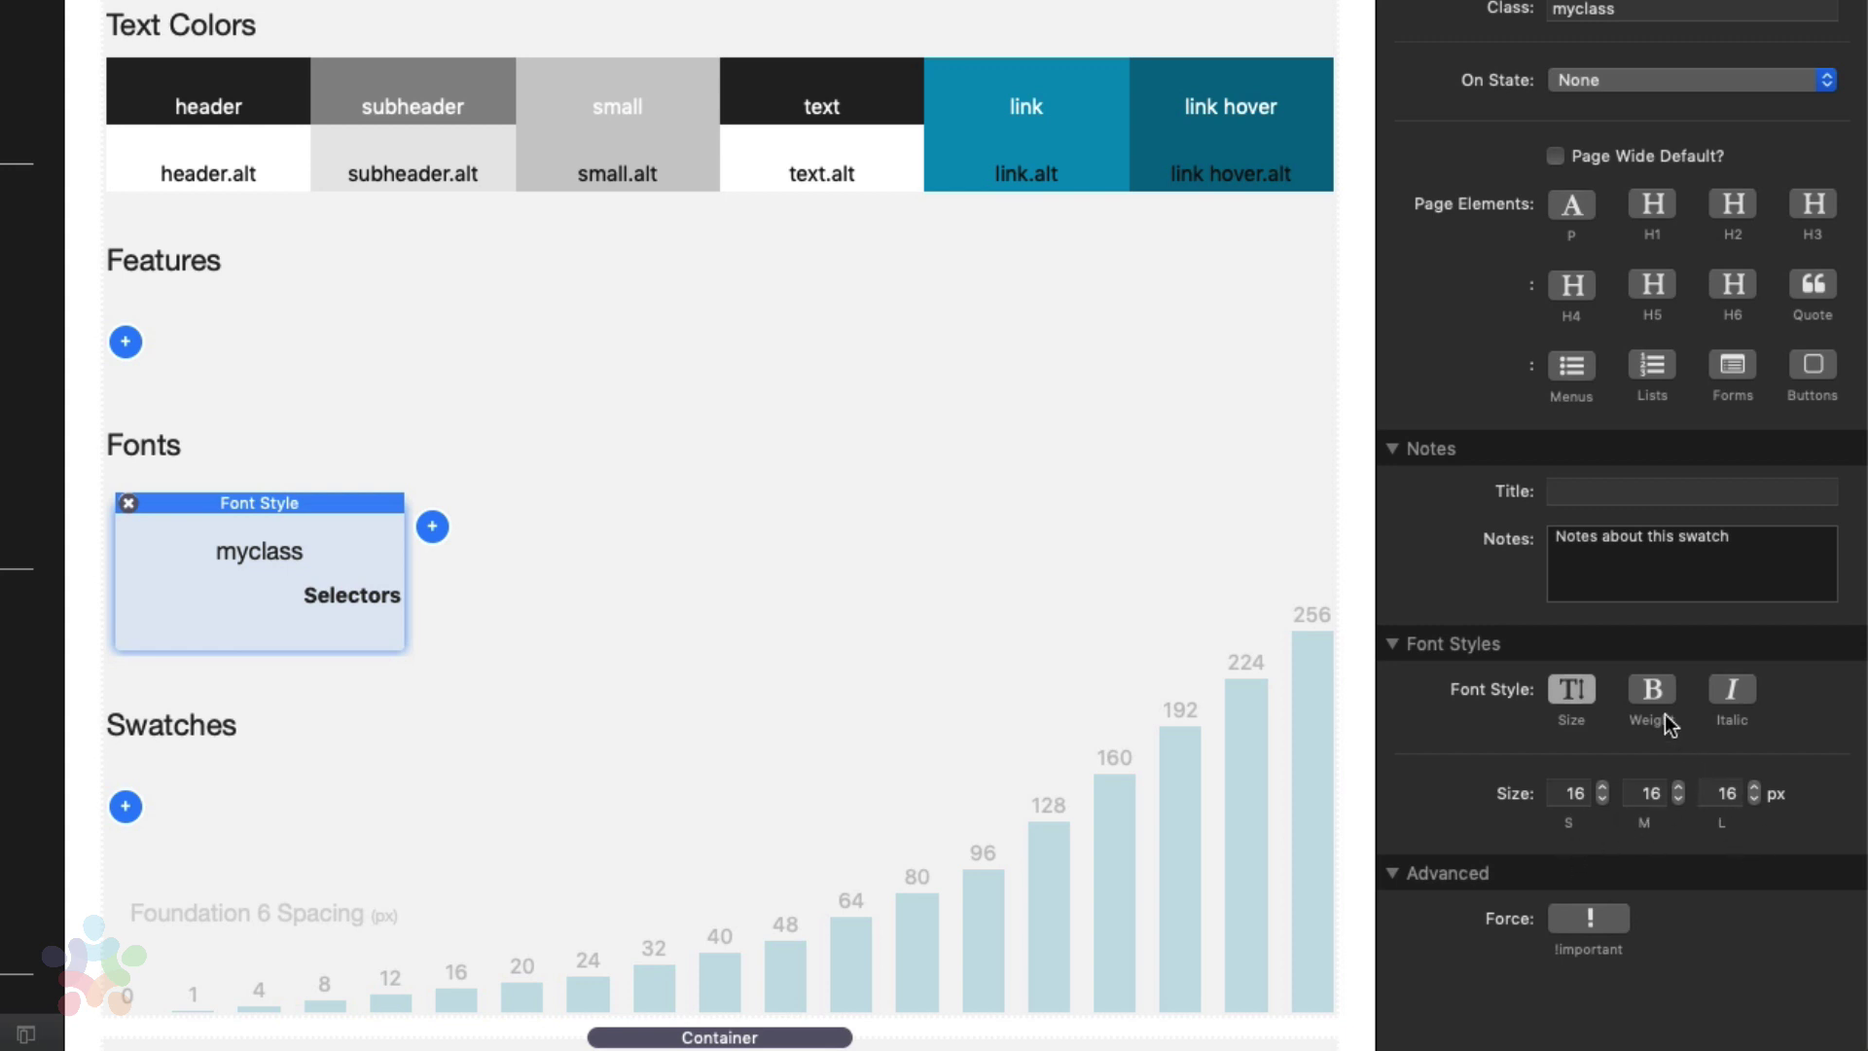
Enable Weight on the Font Style swatch, check the 100–900 values, and keep 400
{"action": "left_click", "coordinate": [1650, 690]}
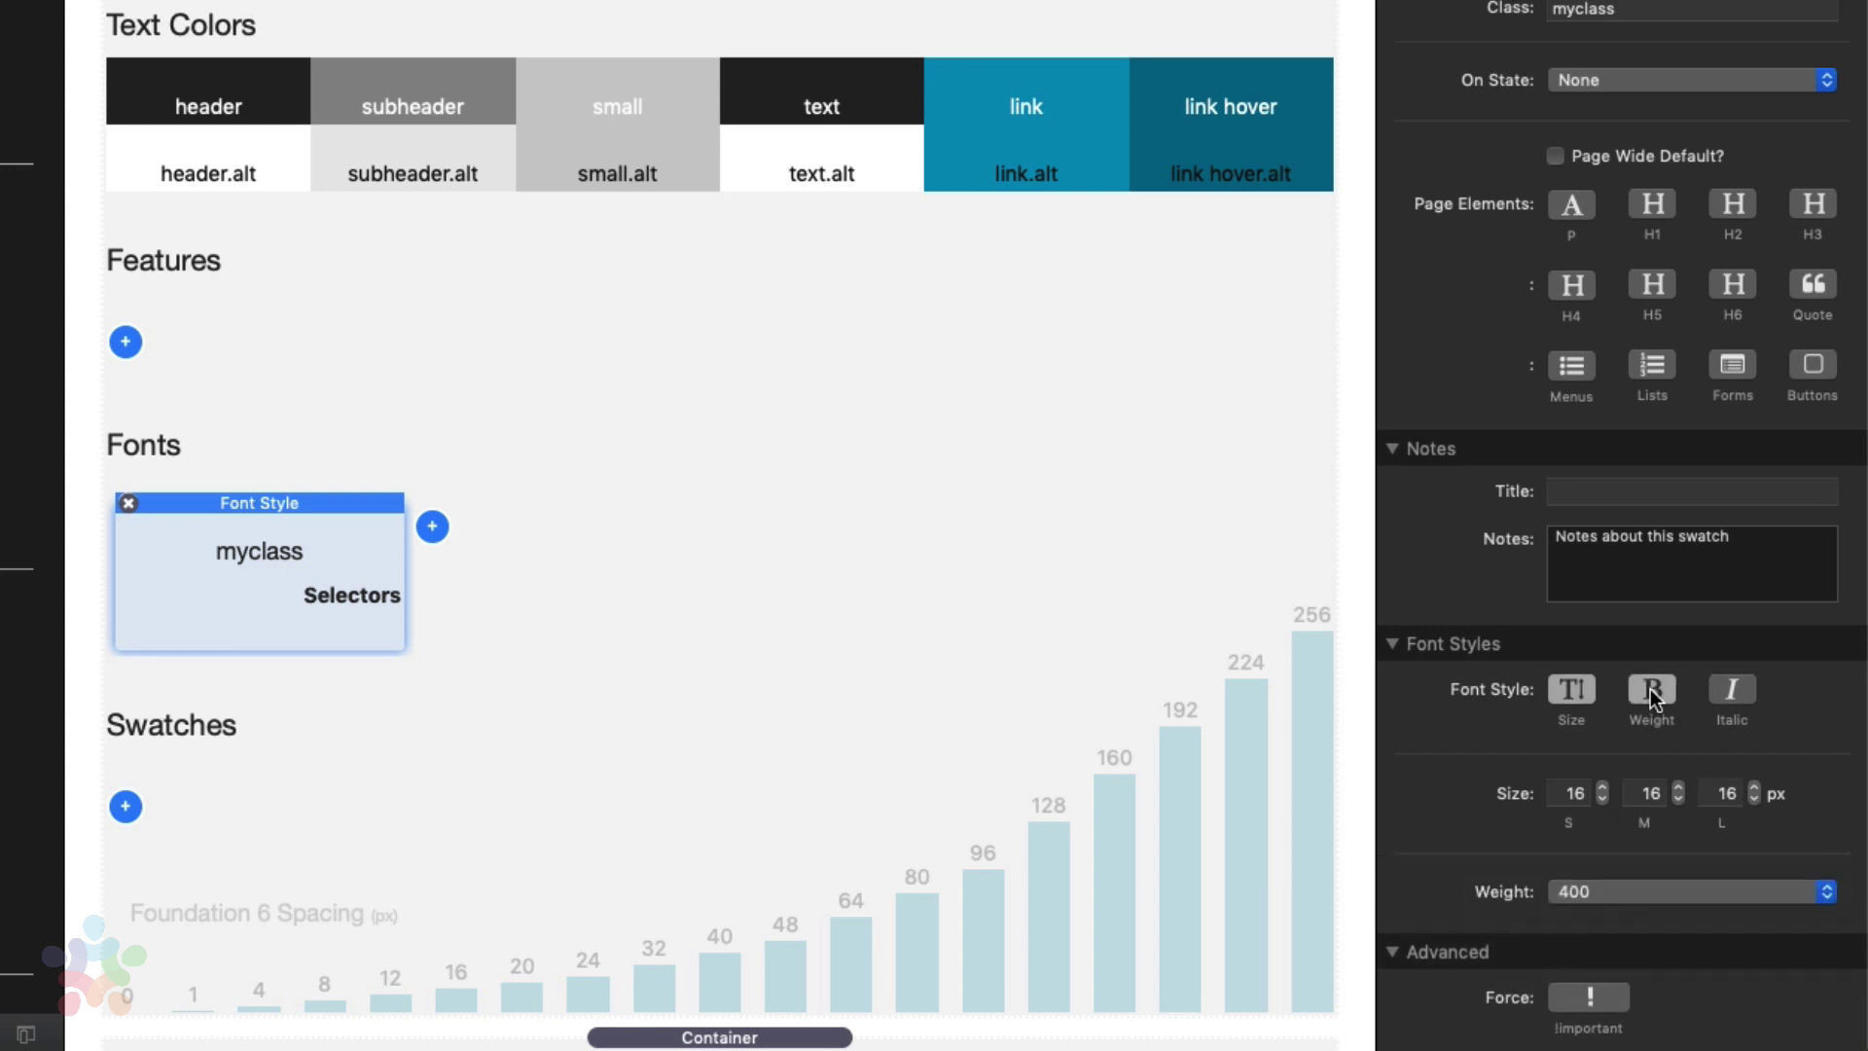
{"action": "left_click", "coordinate": [1638, 893]}
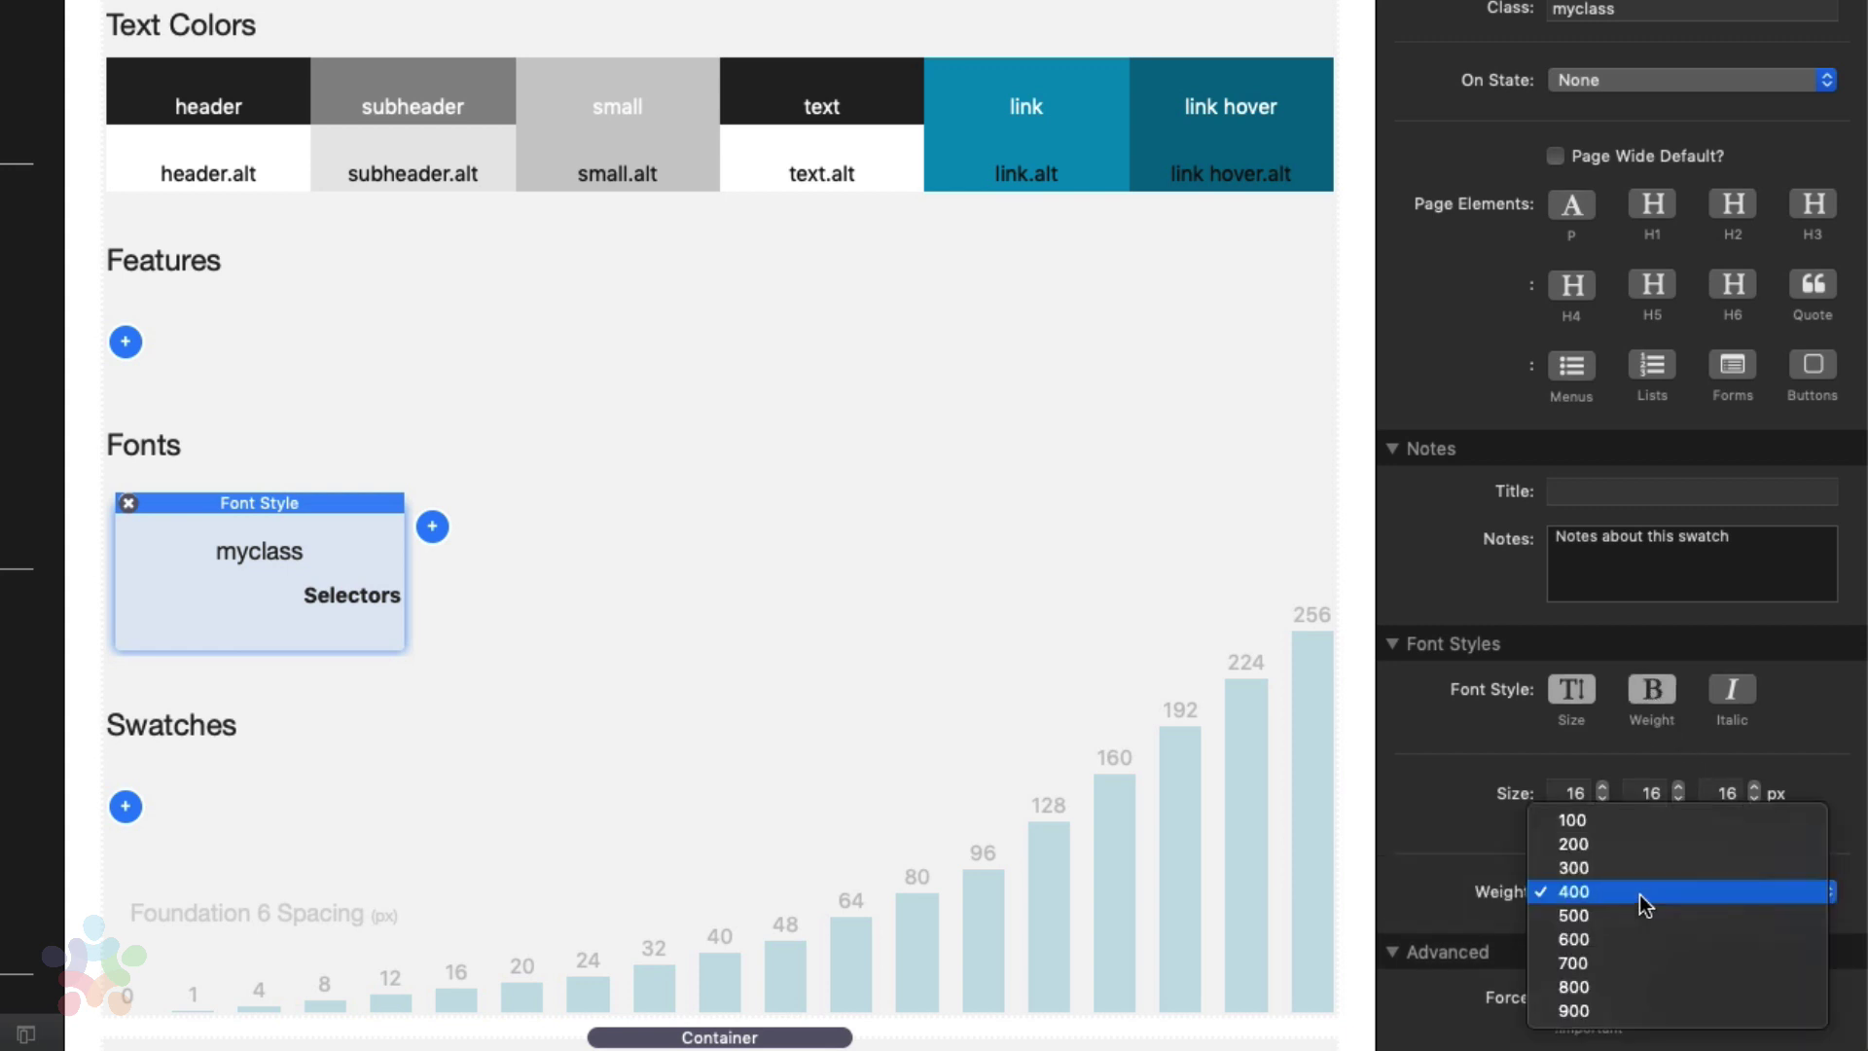
{"action": "left_click", "coordinate": [1463, 842]}
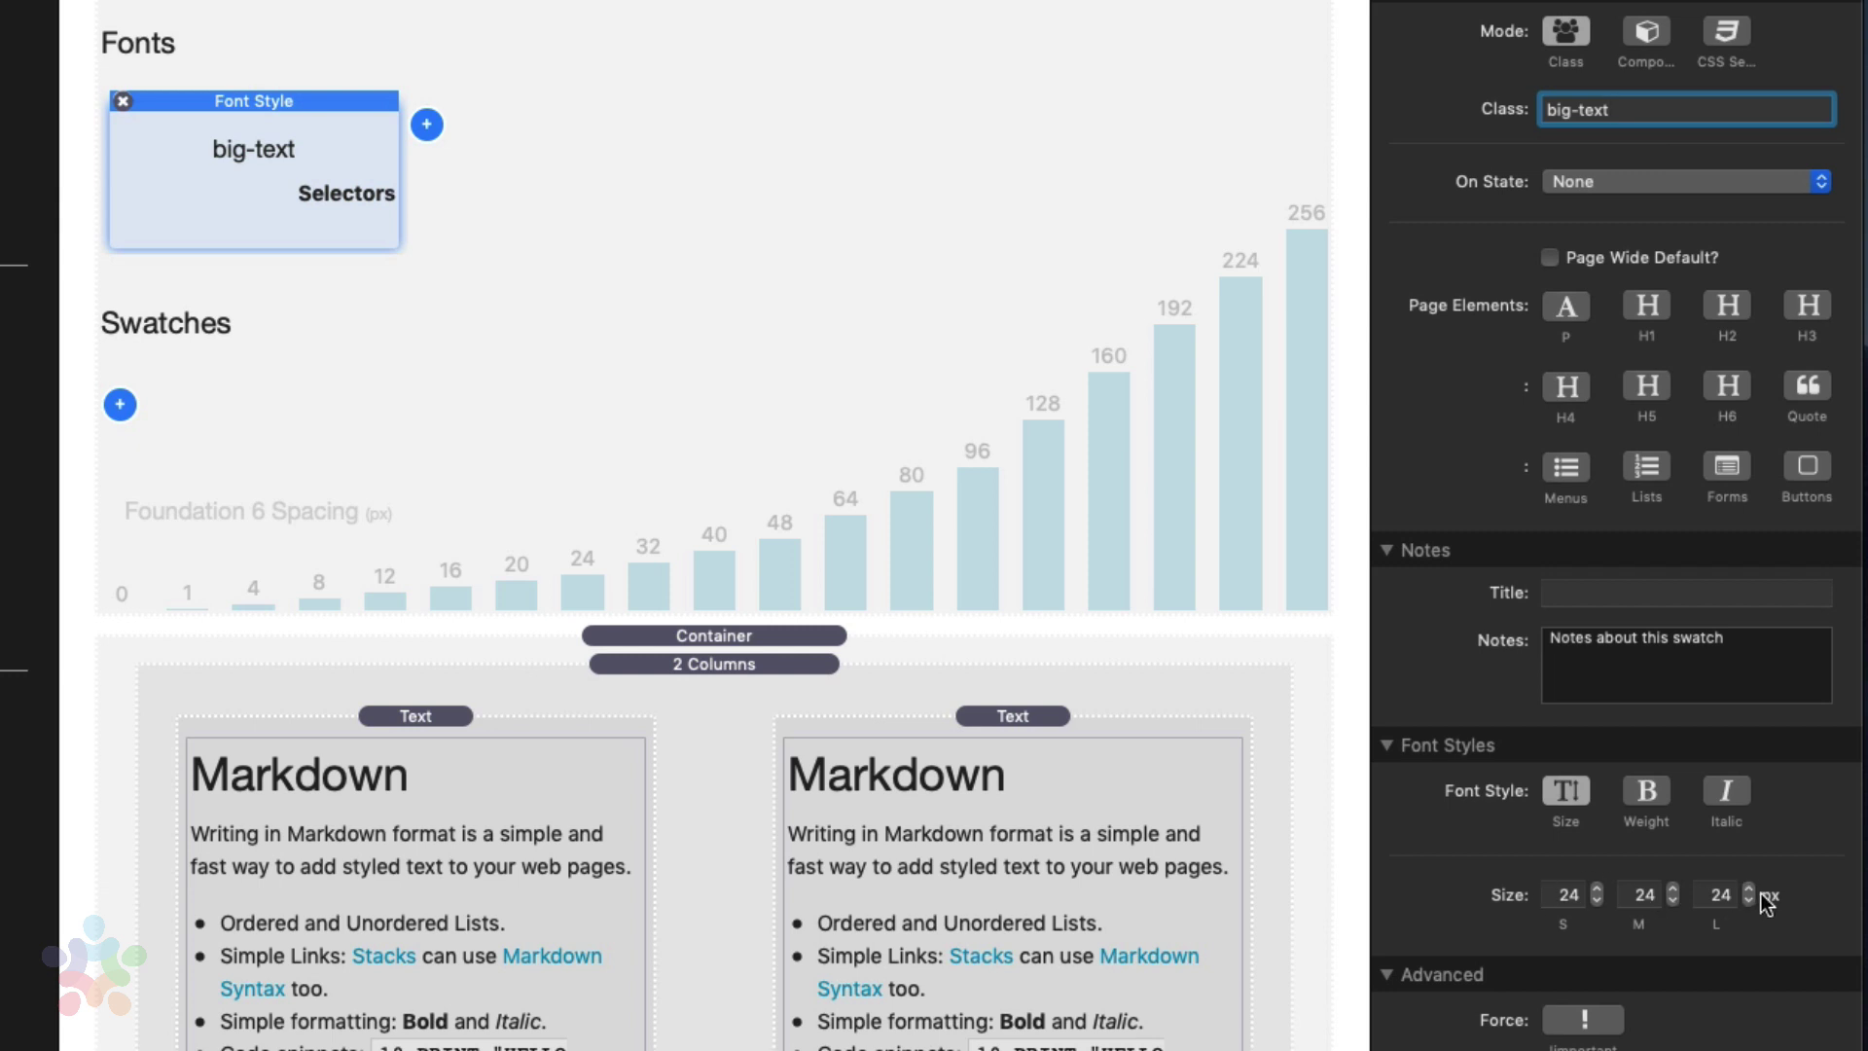
Give the right column's Markdown text block the custom class big-text
{"action": "left_click", "coordinate": [1017, 719]}
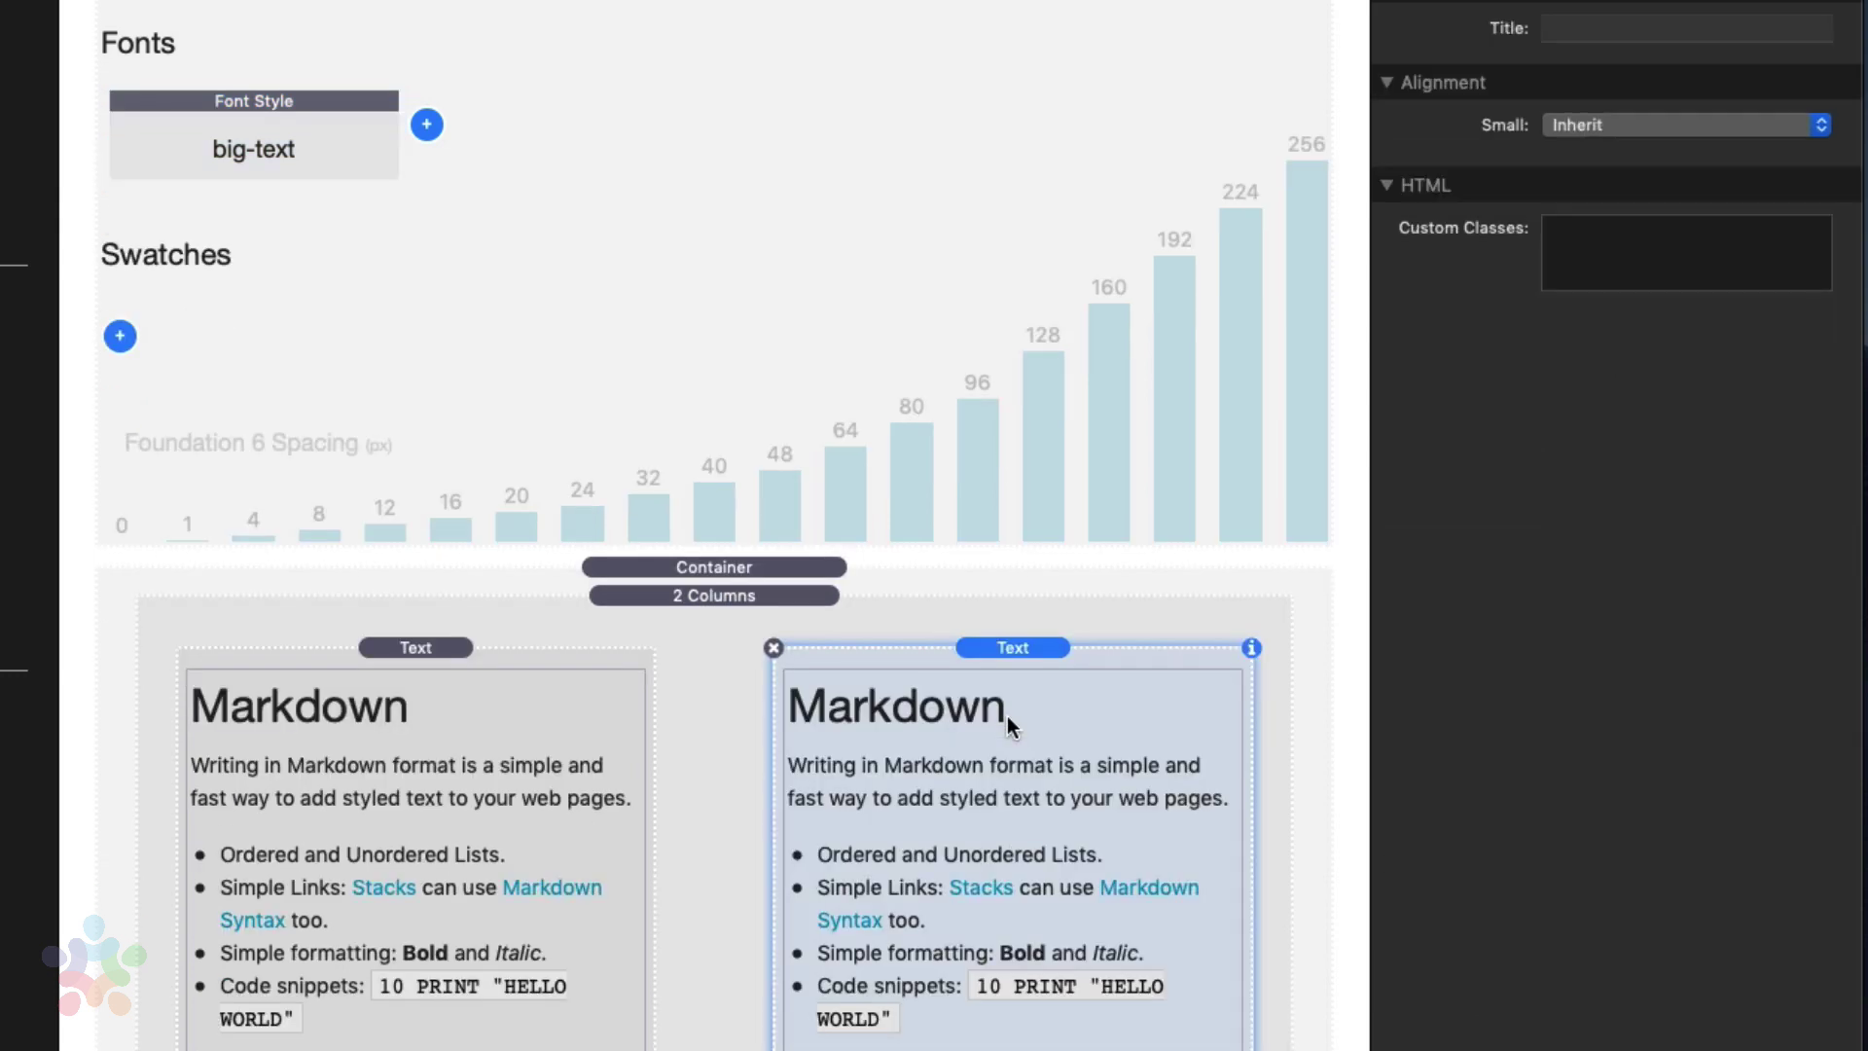
{"action": "left_click", "coordinate": [1653, 240]}
{"action": "type", "text": "big-text"}
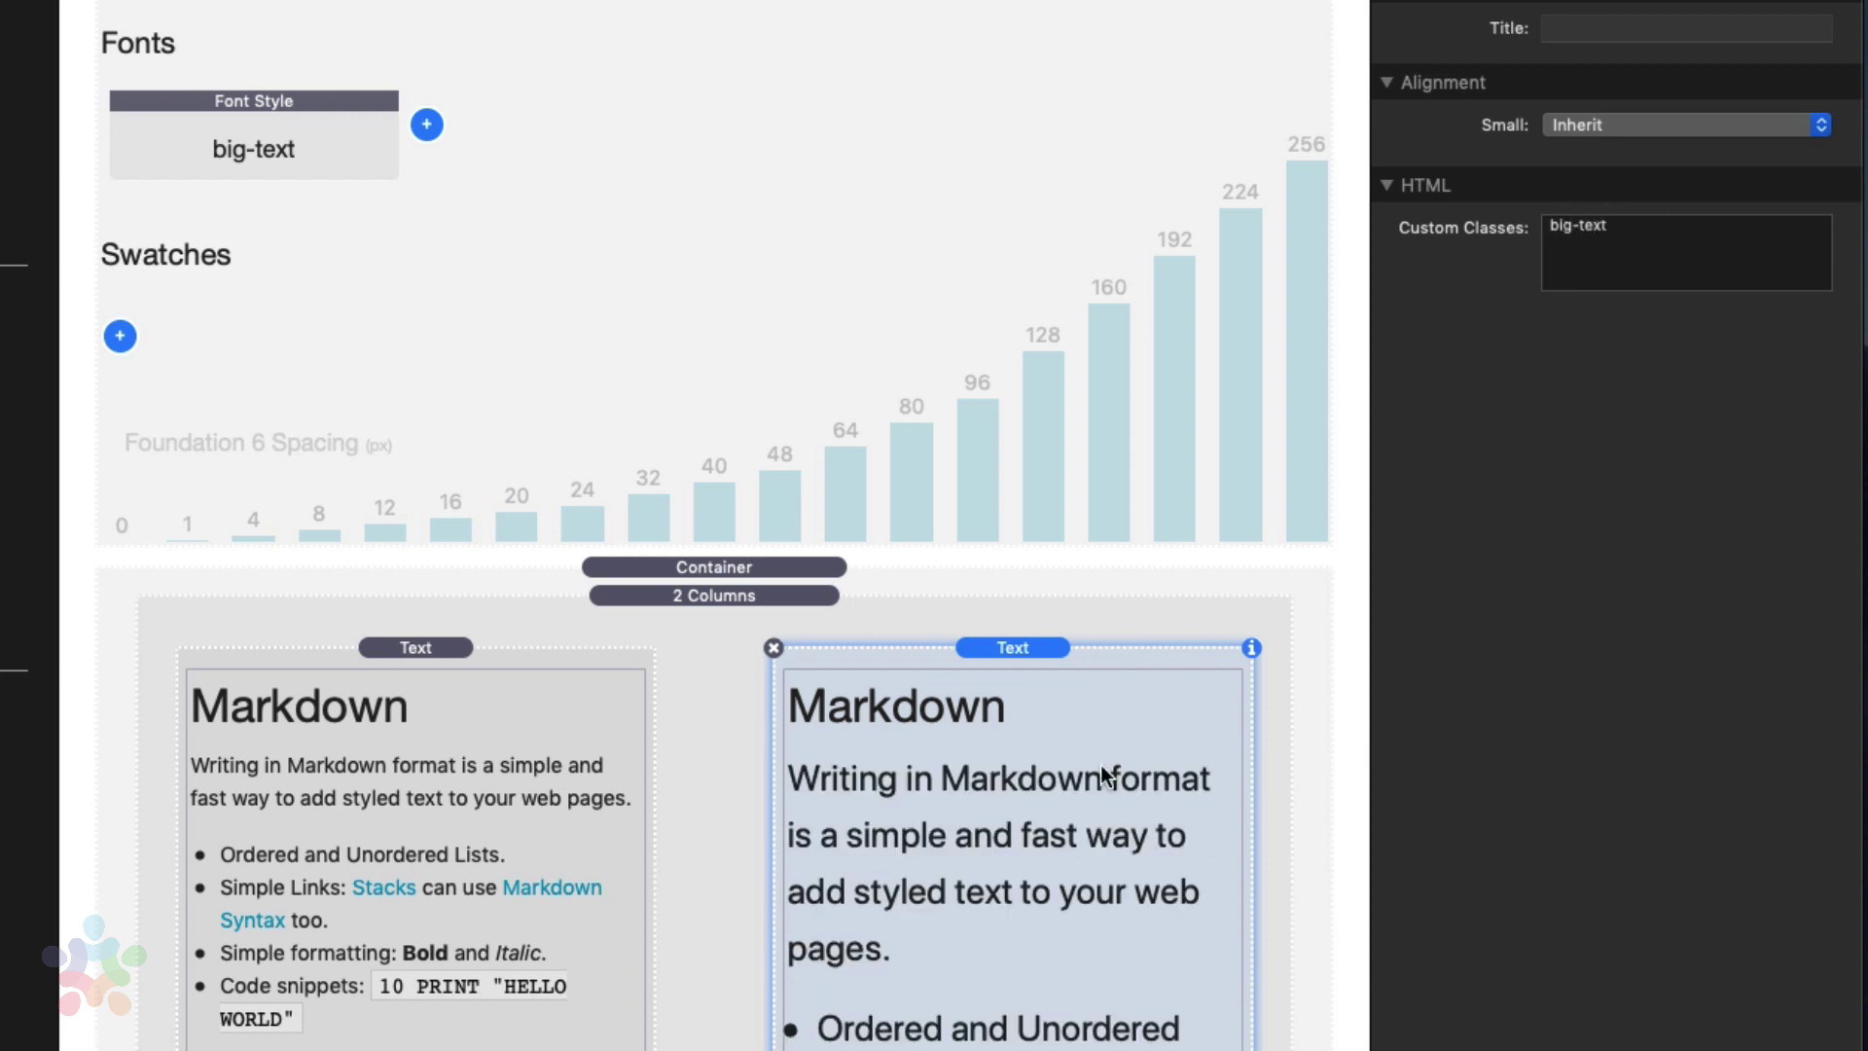
{"action": "scroll", "coordinate": [1027, 884], "scroll_direction": "down", "scroll_amount": 10}
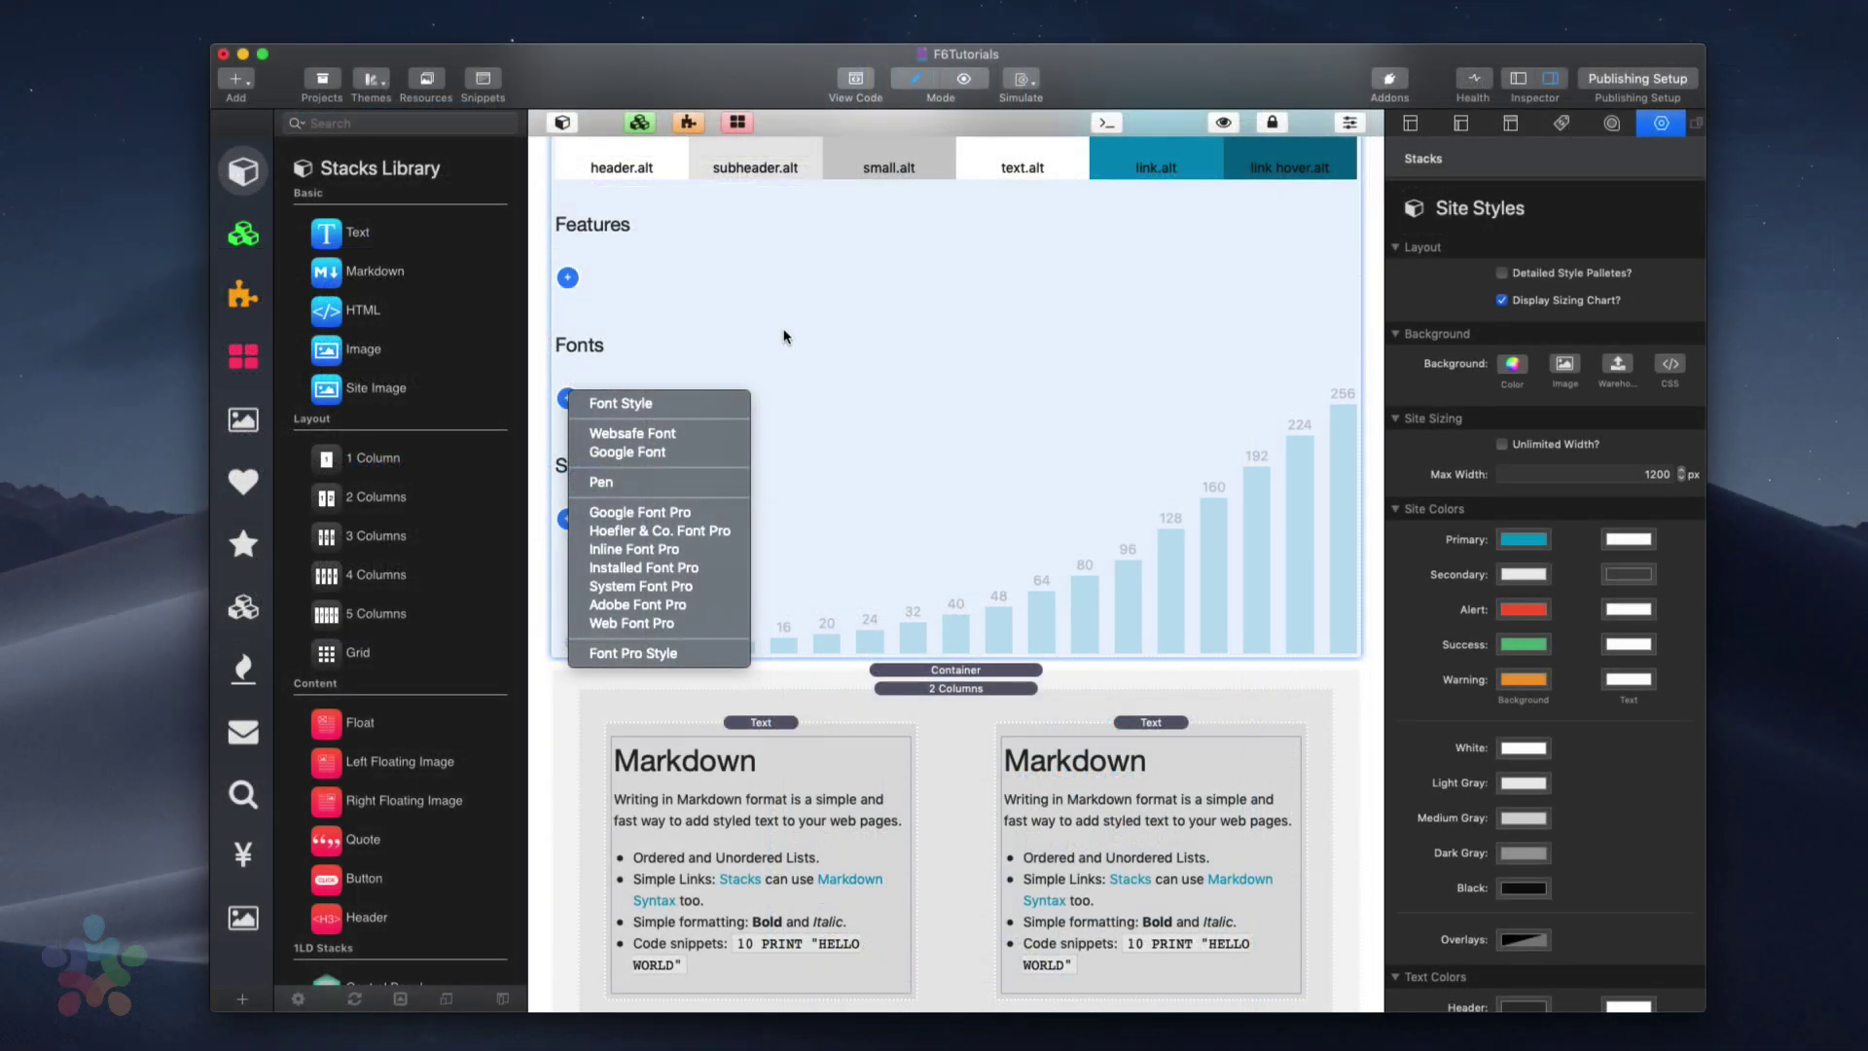
Add a Websafe Font swatch and browse its Font Family list, defaulting to Helvetica Neue
{"action": "left_click", "coordinate": [695, 434]}
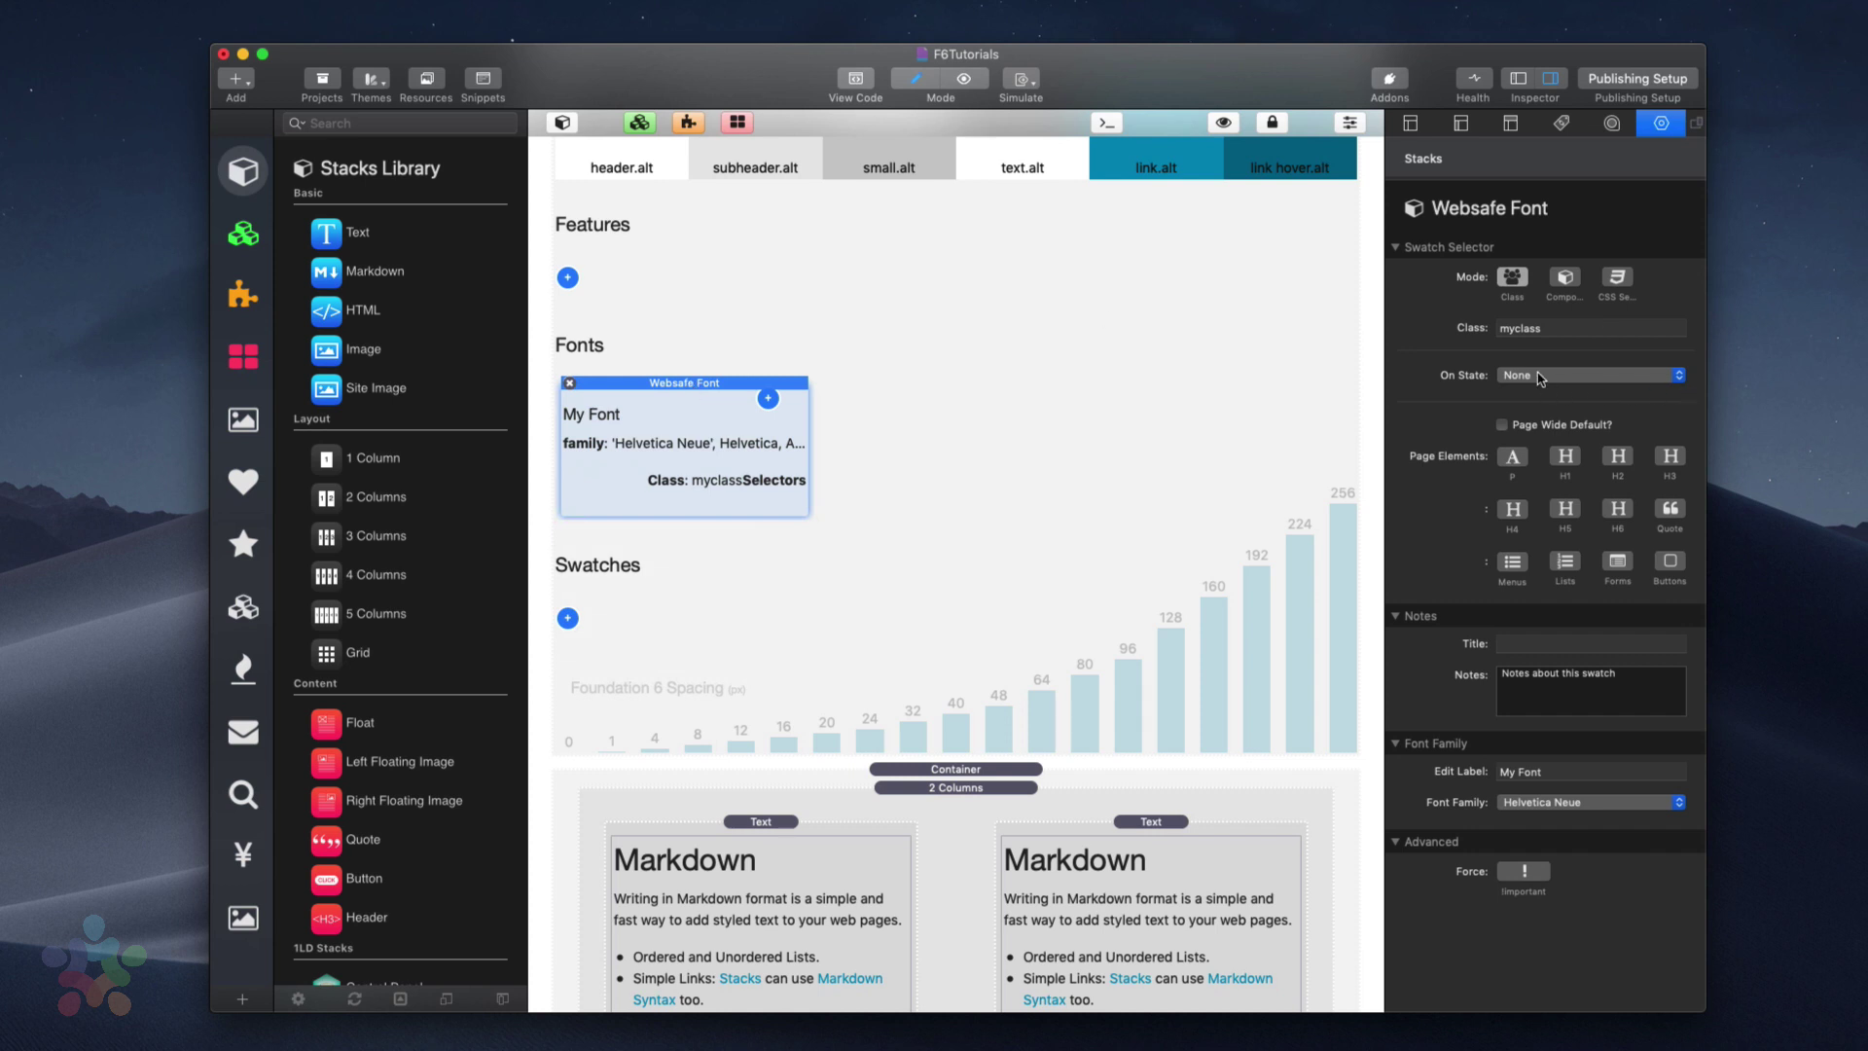
{"action": "left_click", "coordinate": [1537, 812]}
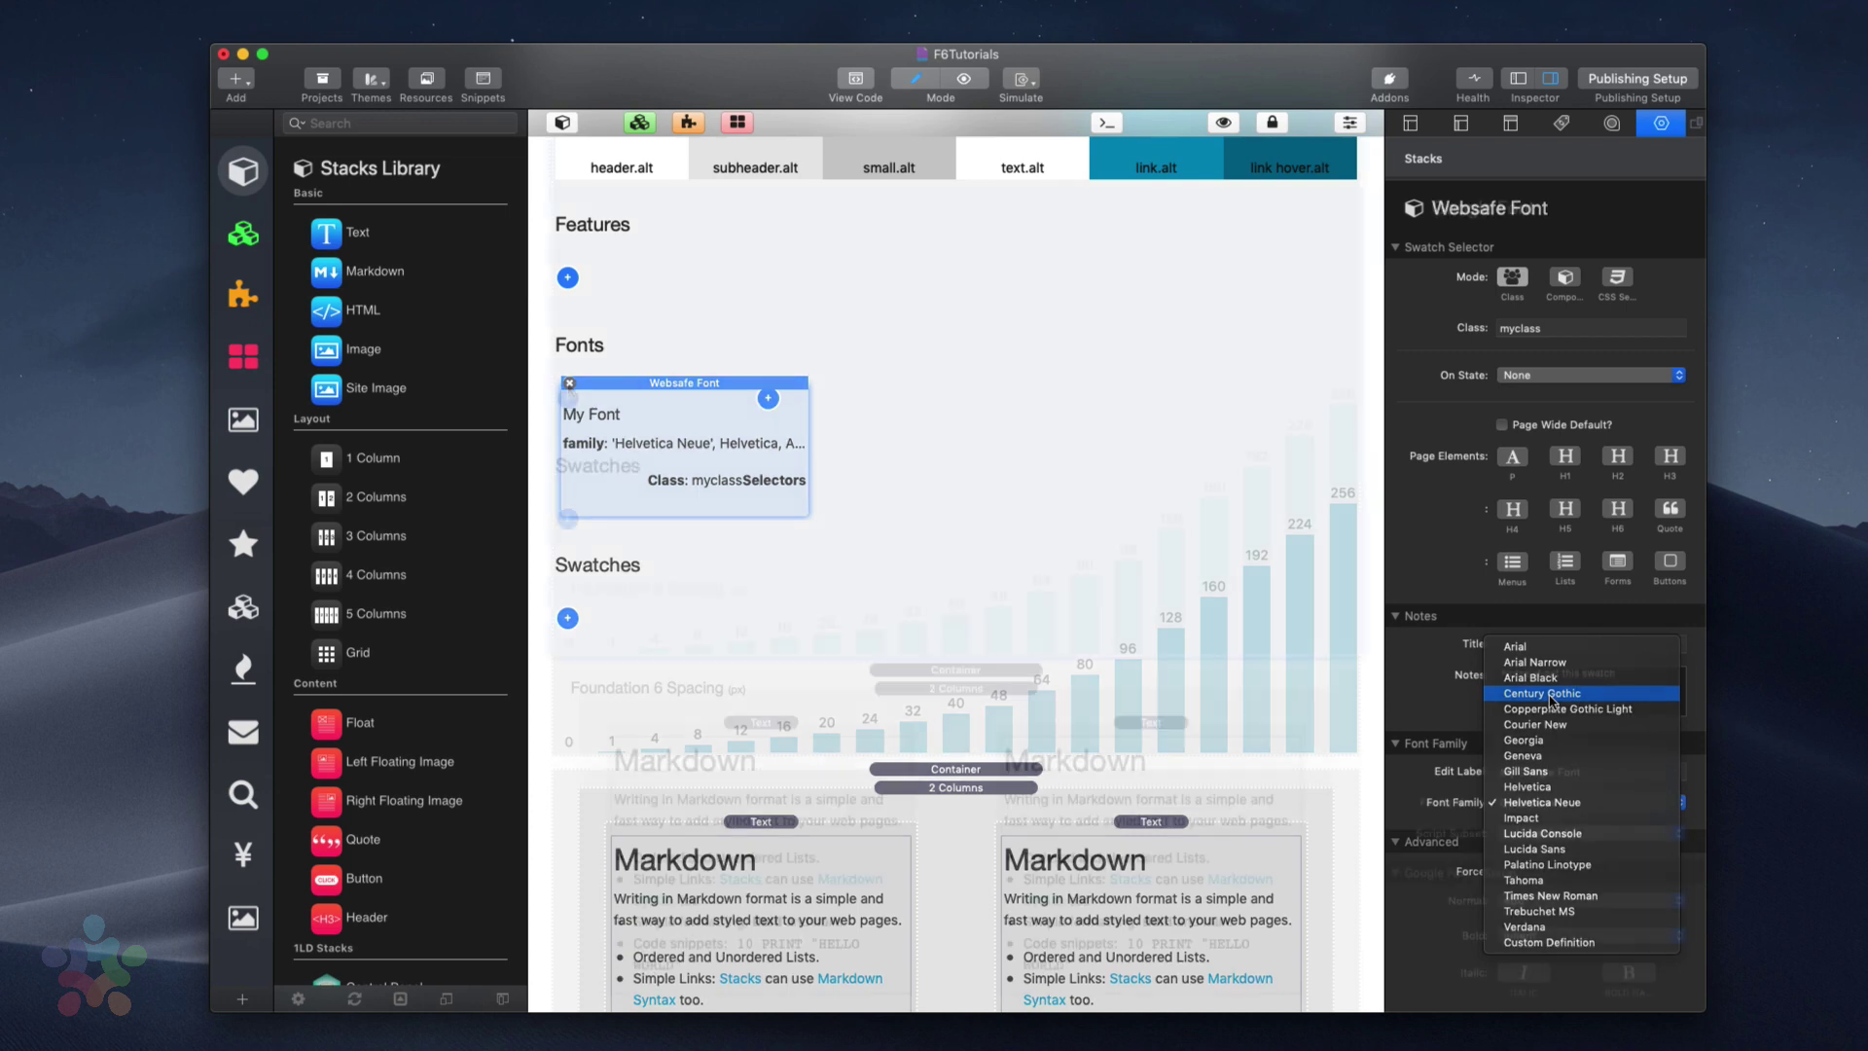
Discard the Websafe Font swatch and add a Google Font swatch under Fonts instead
{"action": "left_click", "coordinate": [569, 382]}
{"action": "left_click", "coordinate": [567, 398]}
{"action": "left_click", "coordinate": [626, 452]}
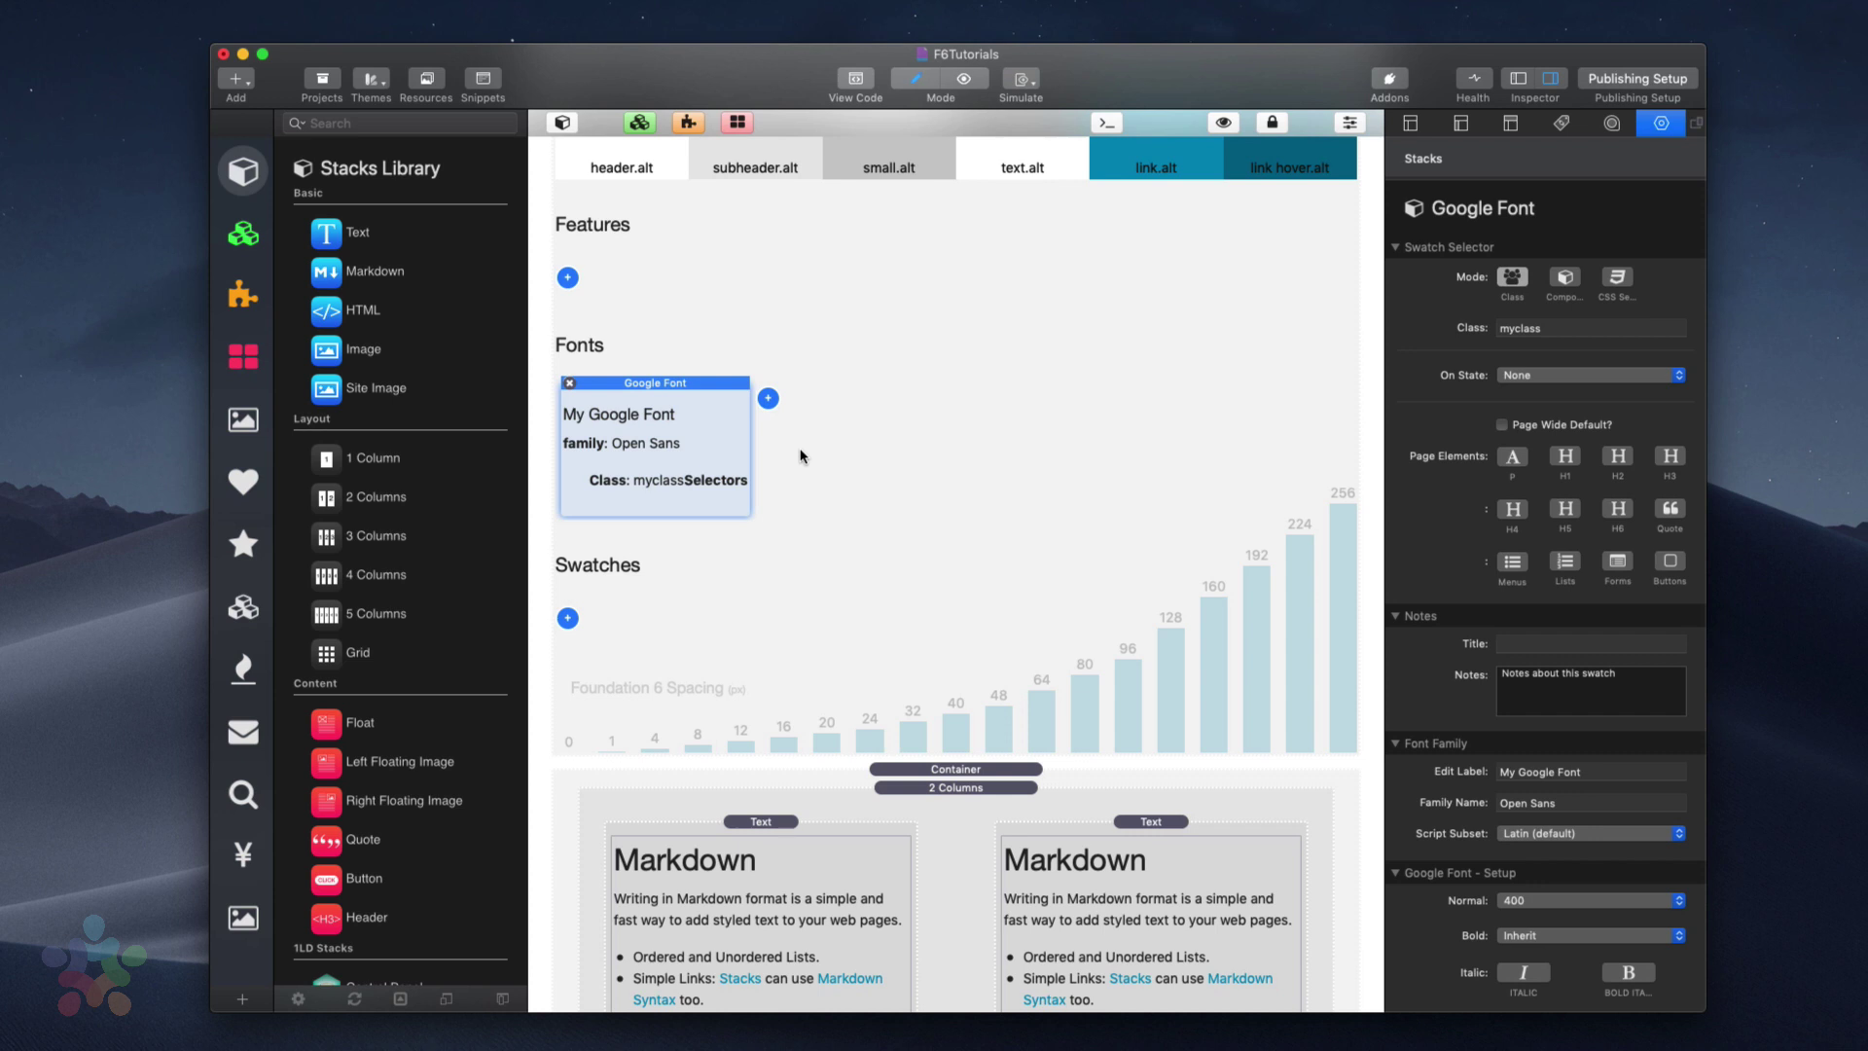
{"action": "scroll", "coordinate": [800, 455], "scroll_direction": "down", "scroll_amount": 2}
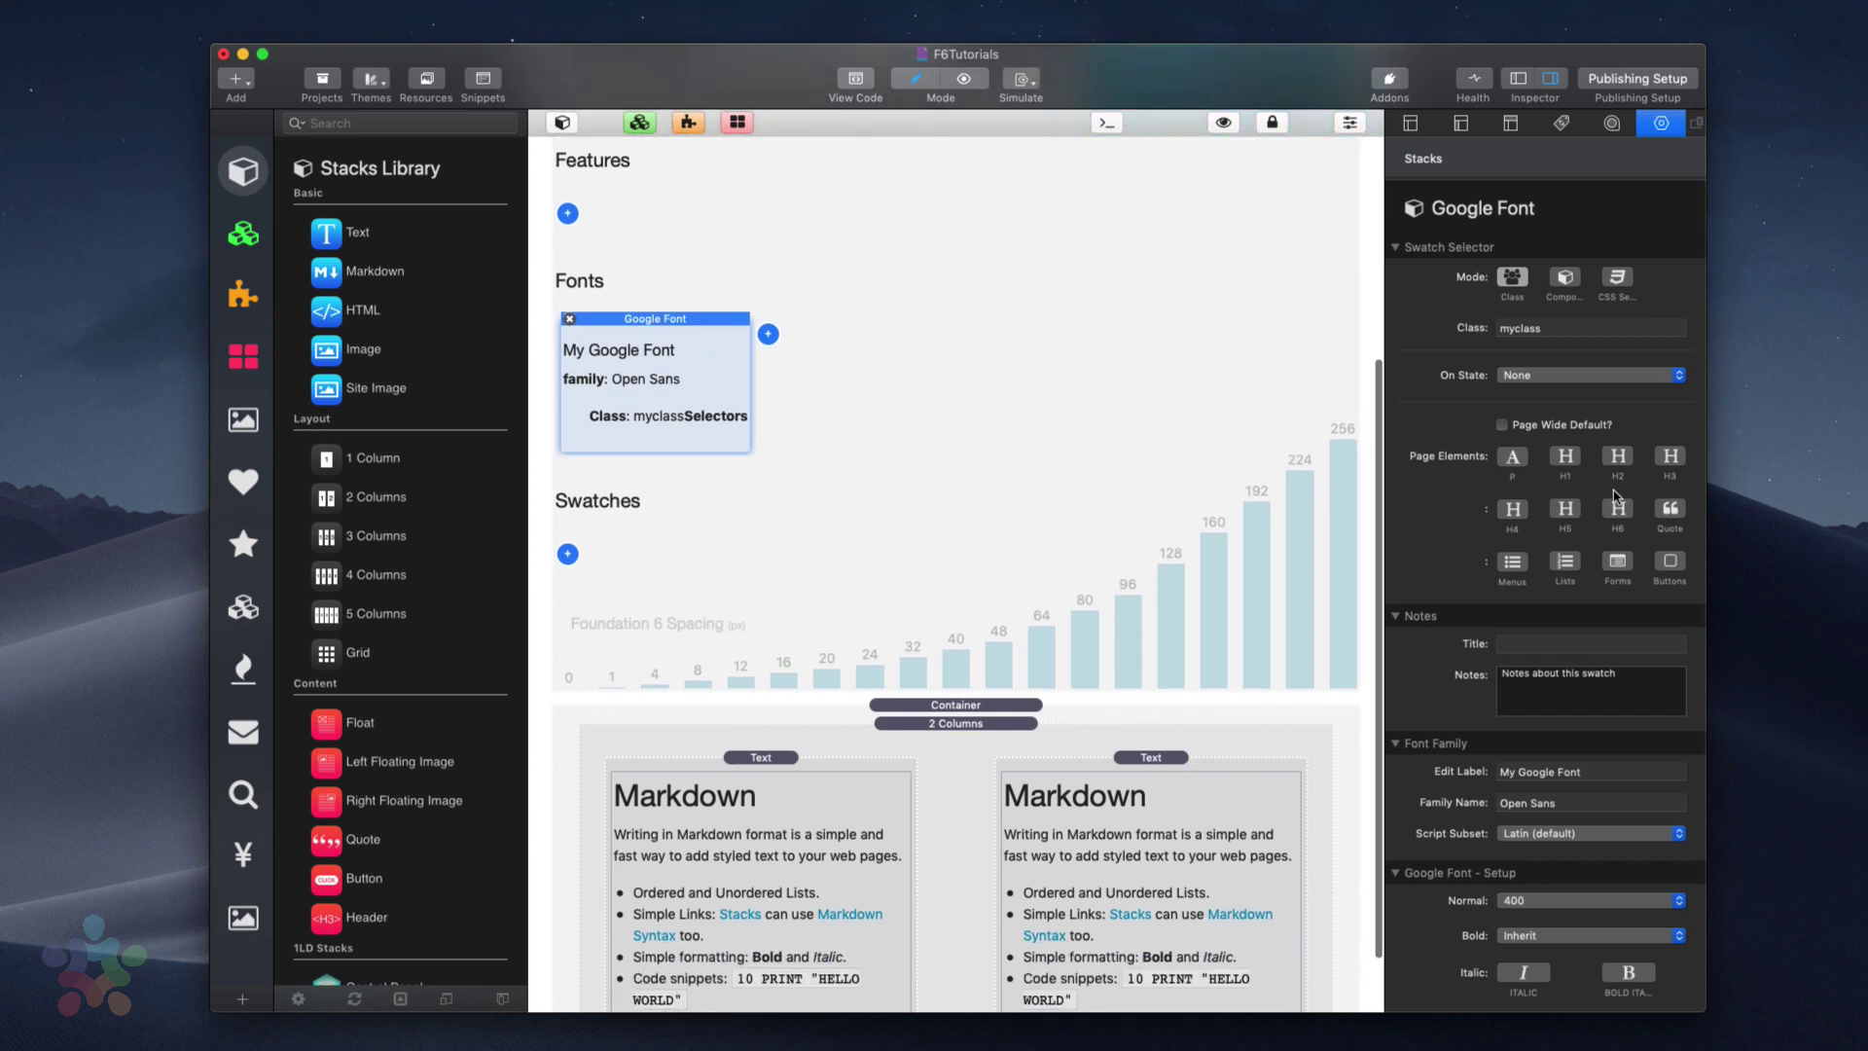
{"action": "scroll", "coordinate": [1615, 496], "scroll_direction": "down", "scroll_amount": 2}
{"action": "scroll", "coordinate": [1610, 477], "scroll_direction": "up", "scroll_amount": 2}
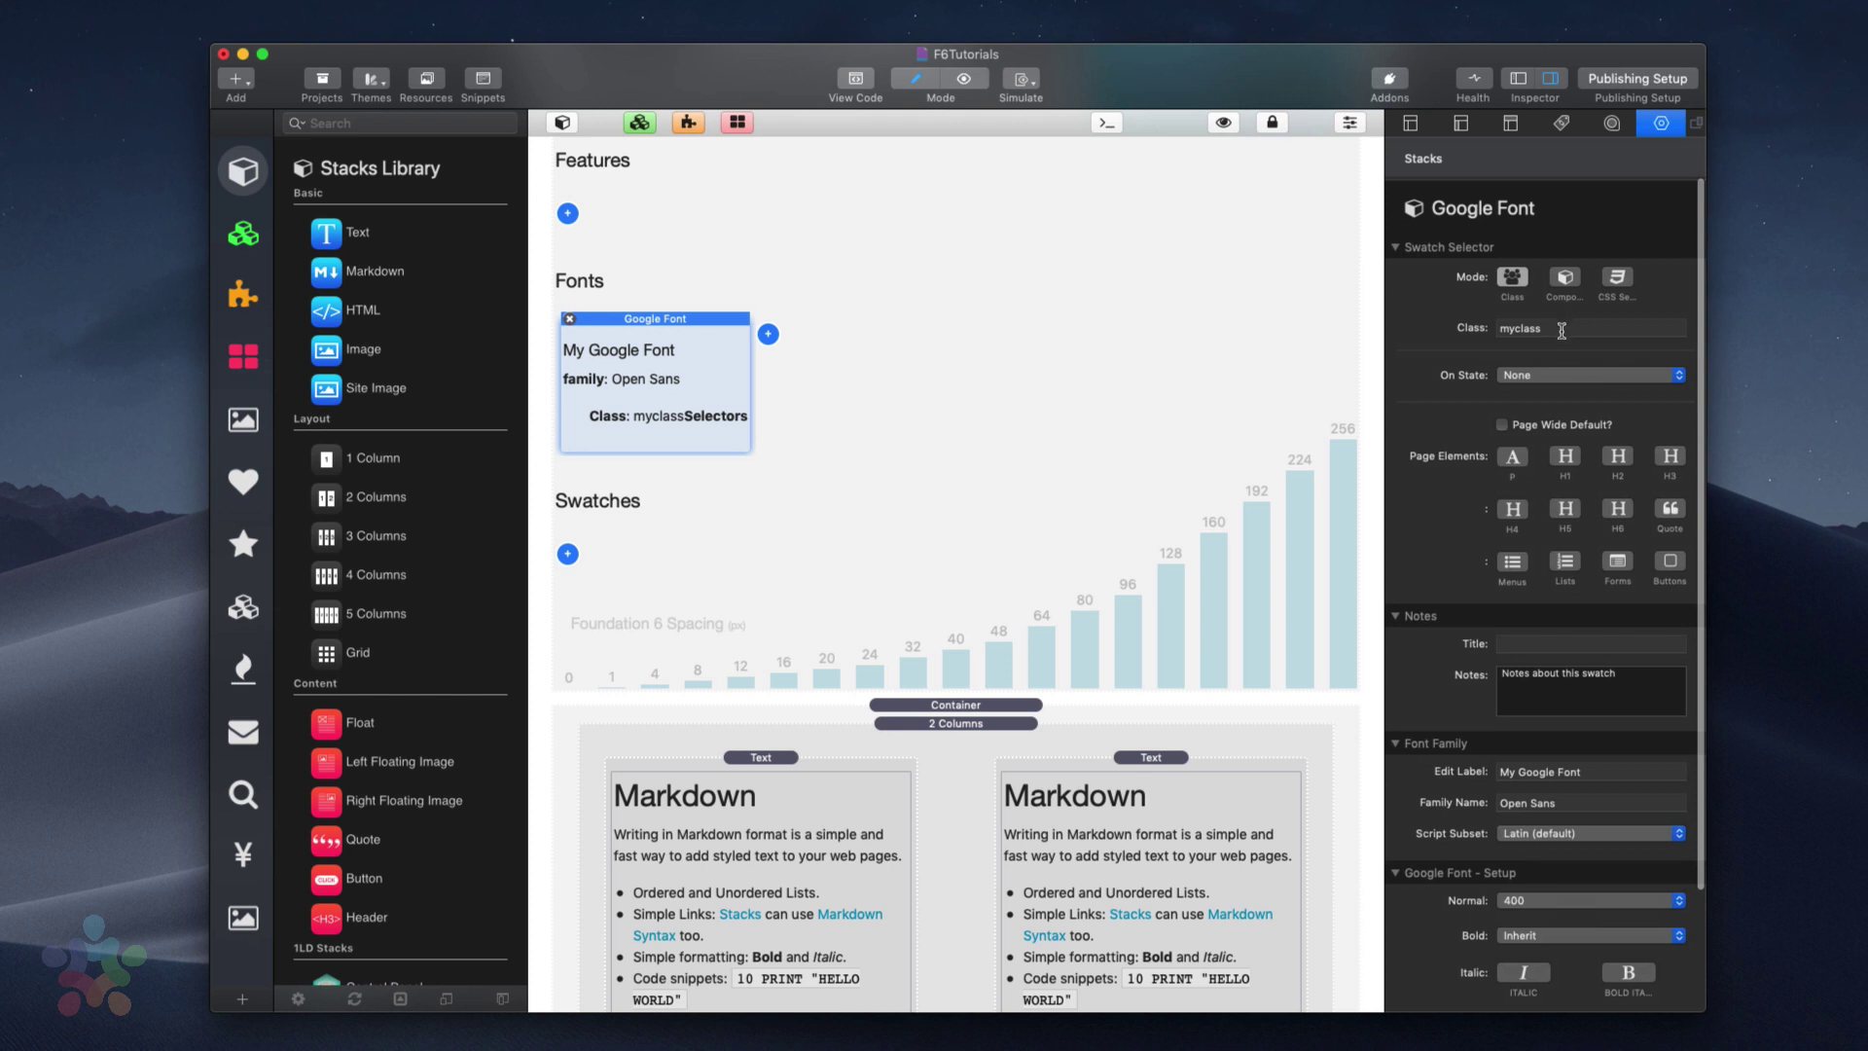
Select the myclass name and apply the Google font to headings H1 through H6
{"action": "double_click", "coordinate": [1561, 331]}
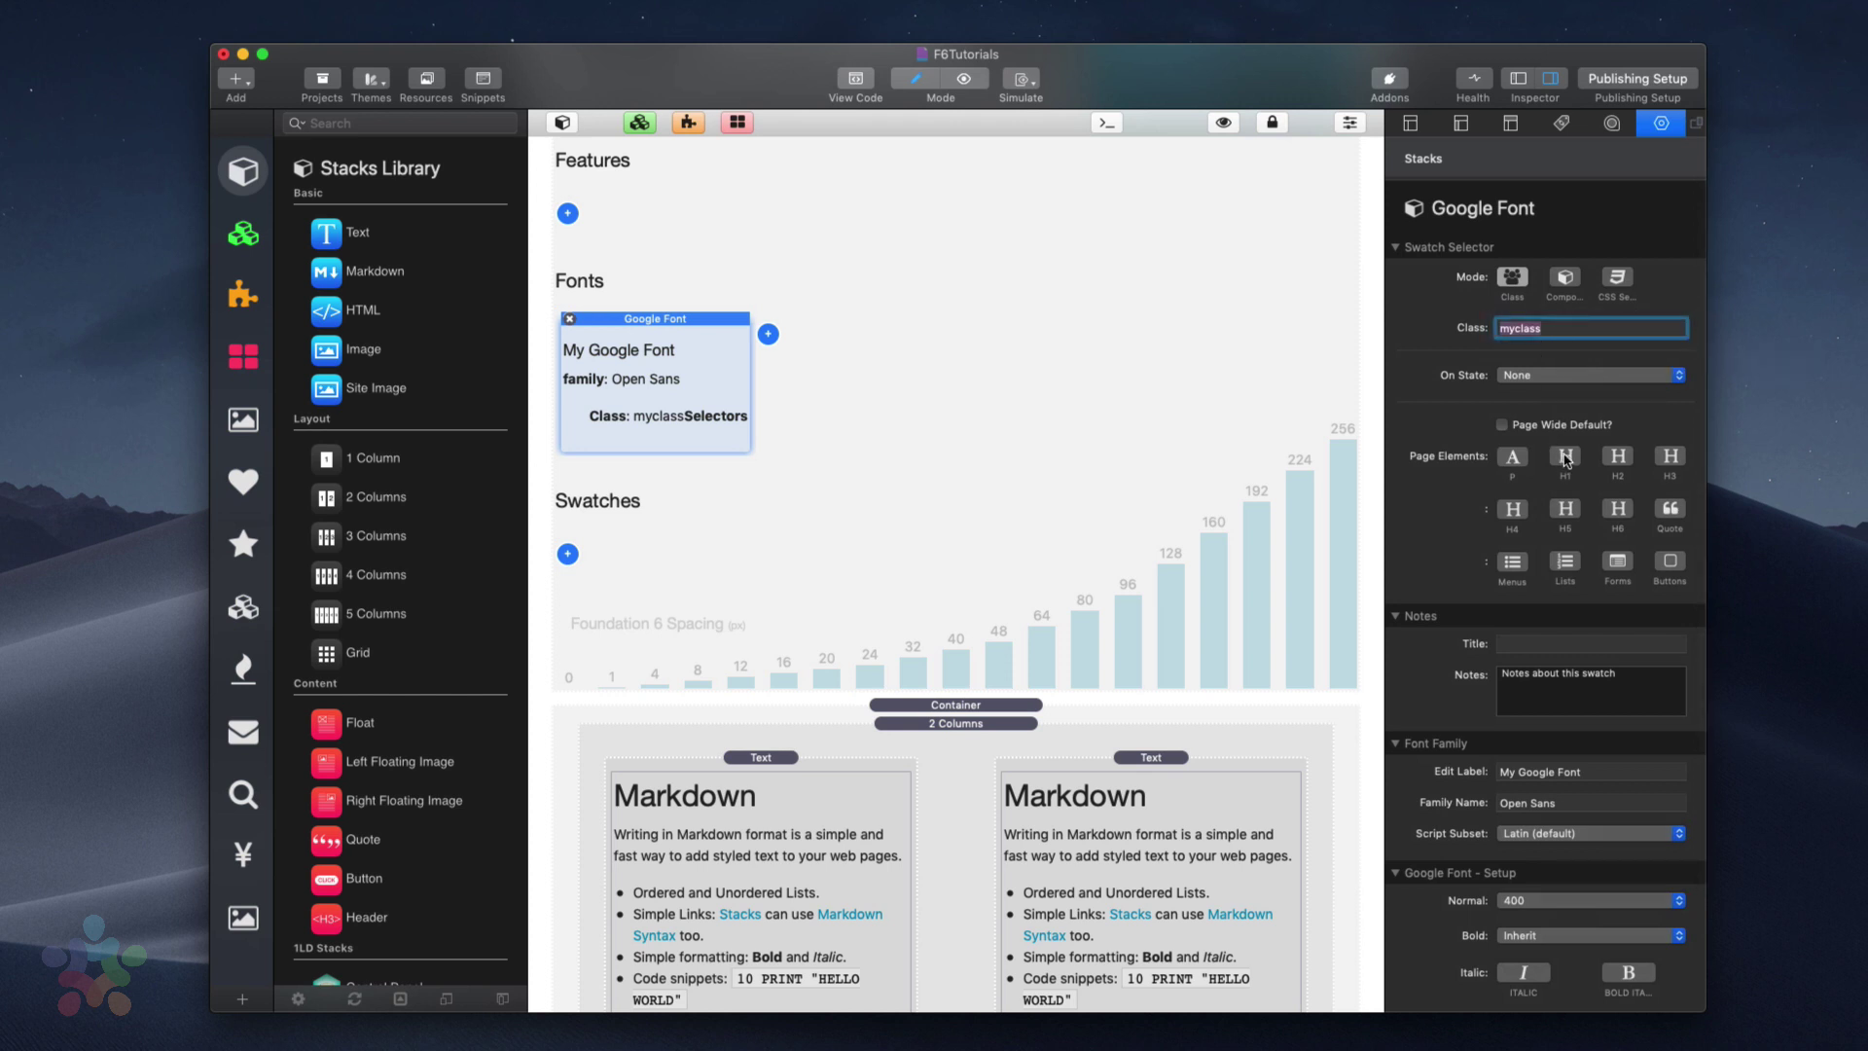
{"action": "left_click", "coordinate": [1566, 457]}
{"action": "left_click", "coordinate": [1617, 459]}
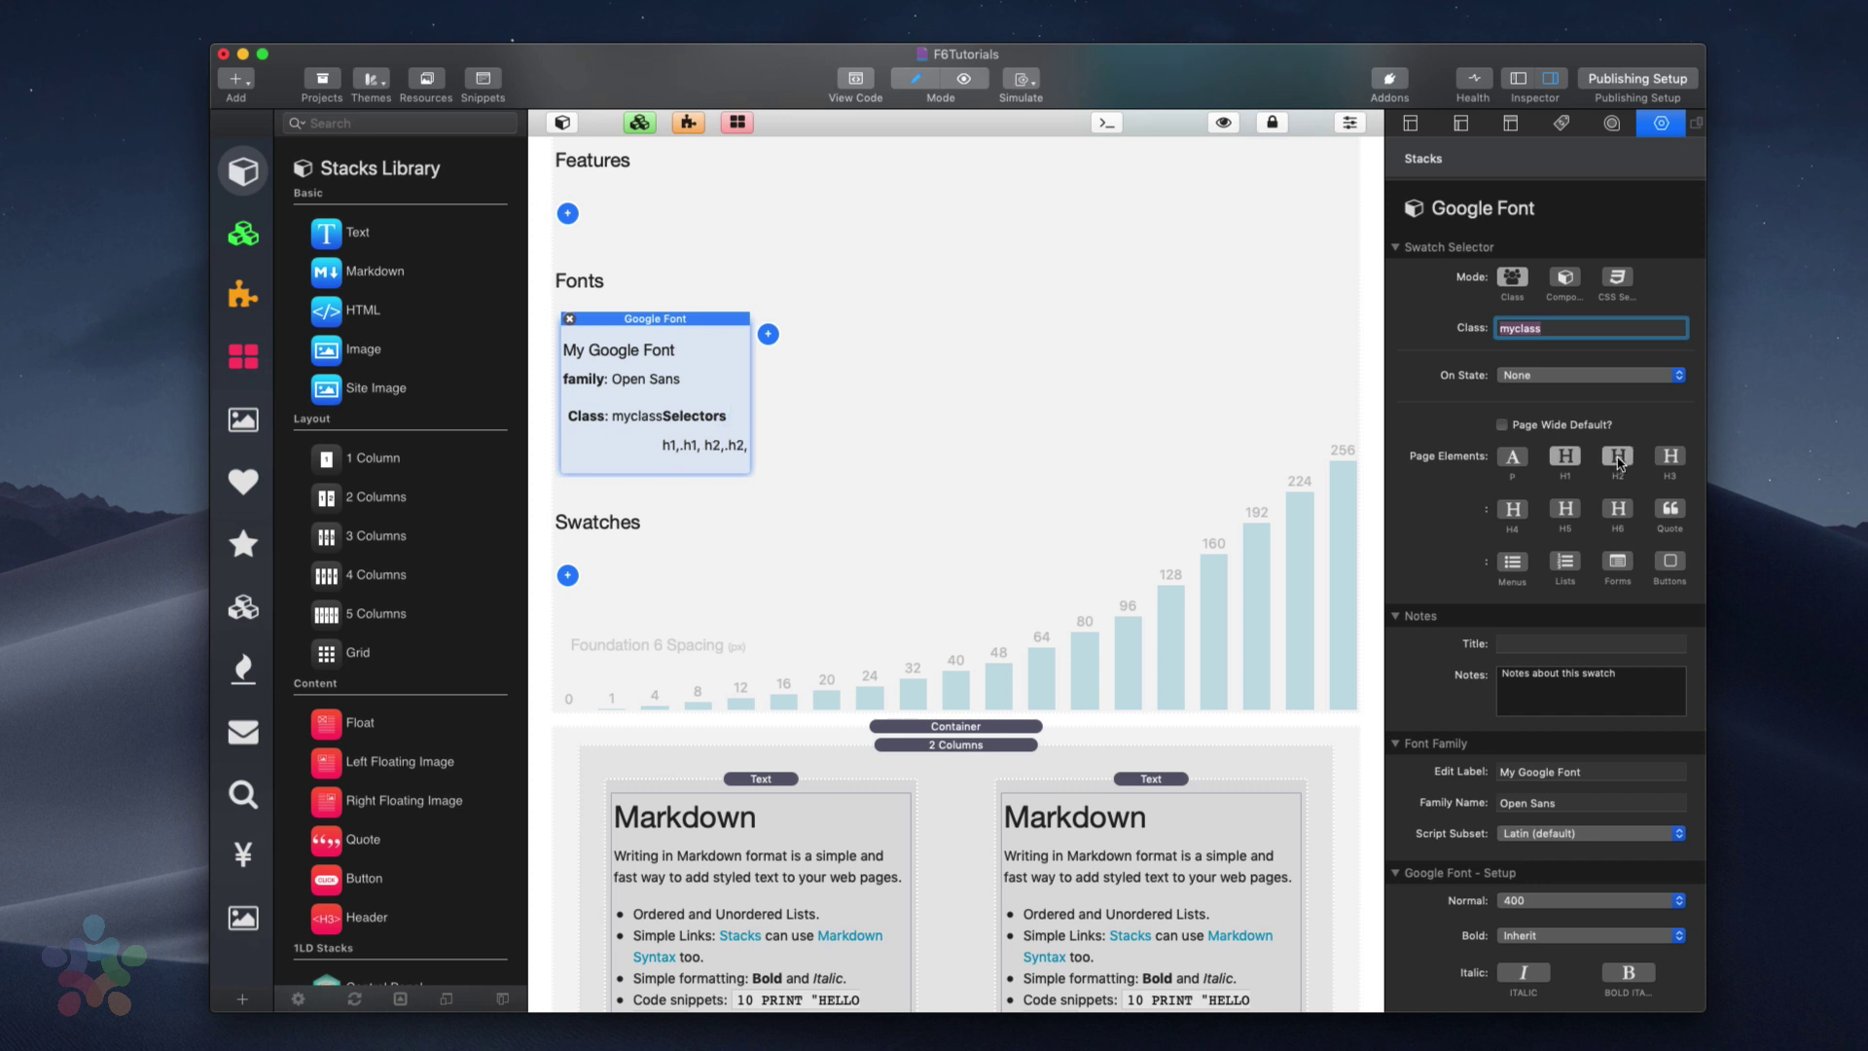
{"action": "left_click", "coordinate": [1670, 457]}
{"action": "left_click", "coordinate": [1518, 510]}
{"action": "left_click", "coordinate": [1565, 510]}
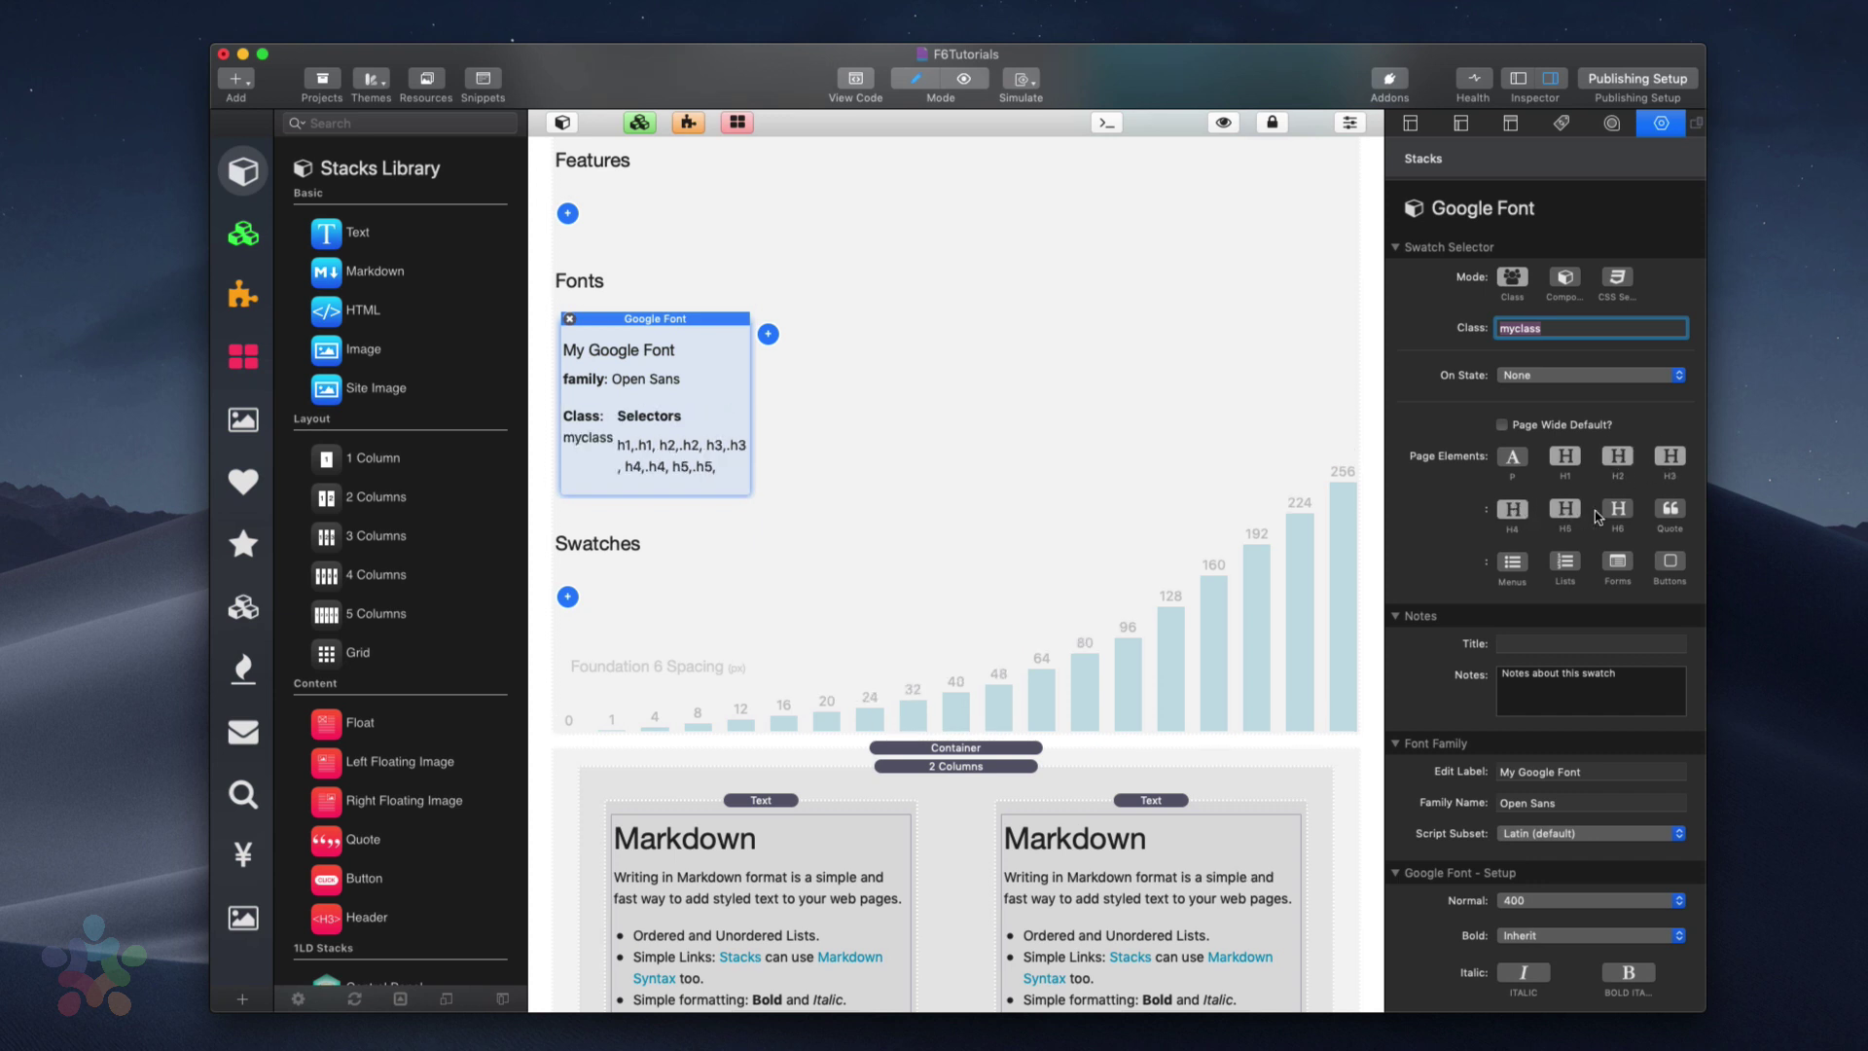
{"action": "left_click", "coordinate": [1620, 511]}
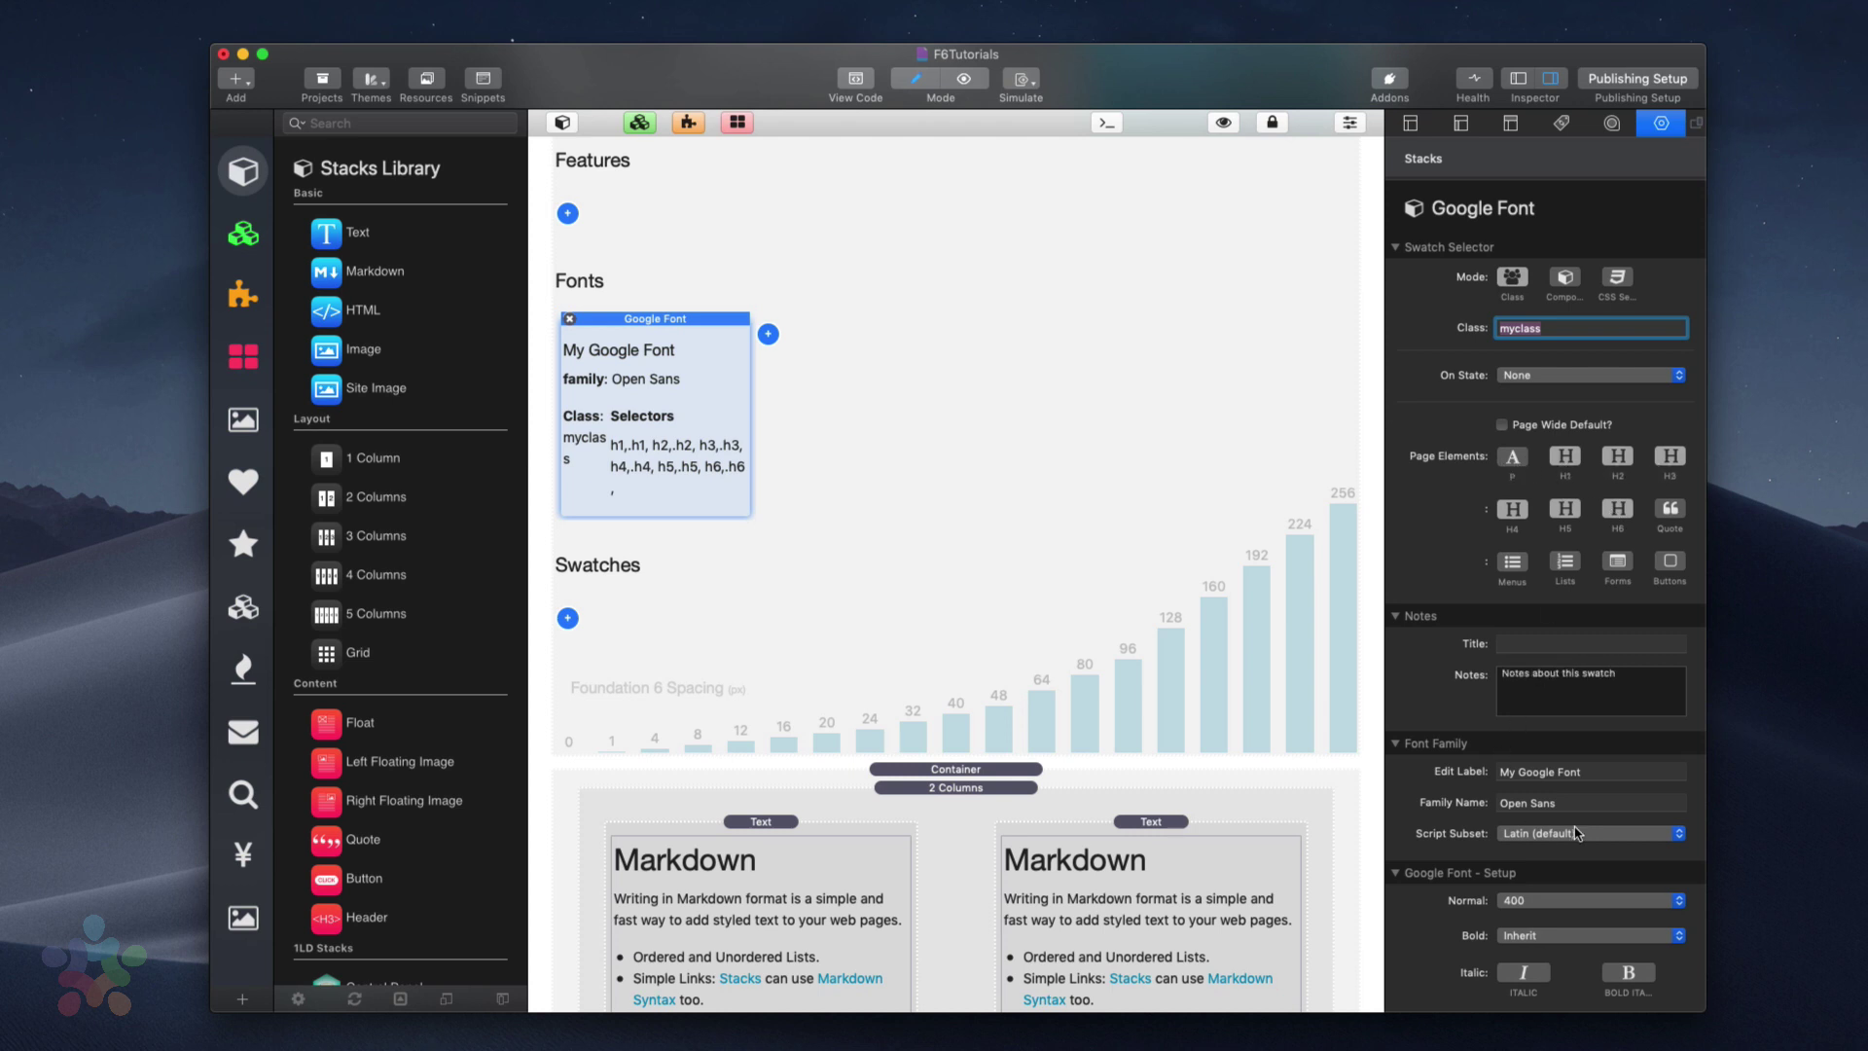
Edit the Open Sans family name and set its normal weight to 600
{"action": "left_click", "coordinate": [1578, 803]}
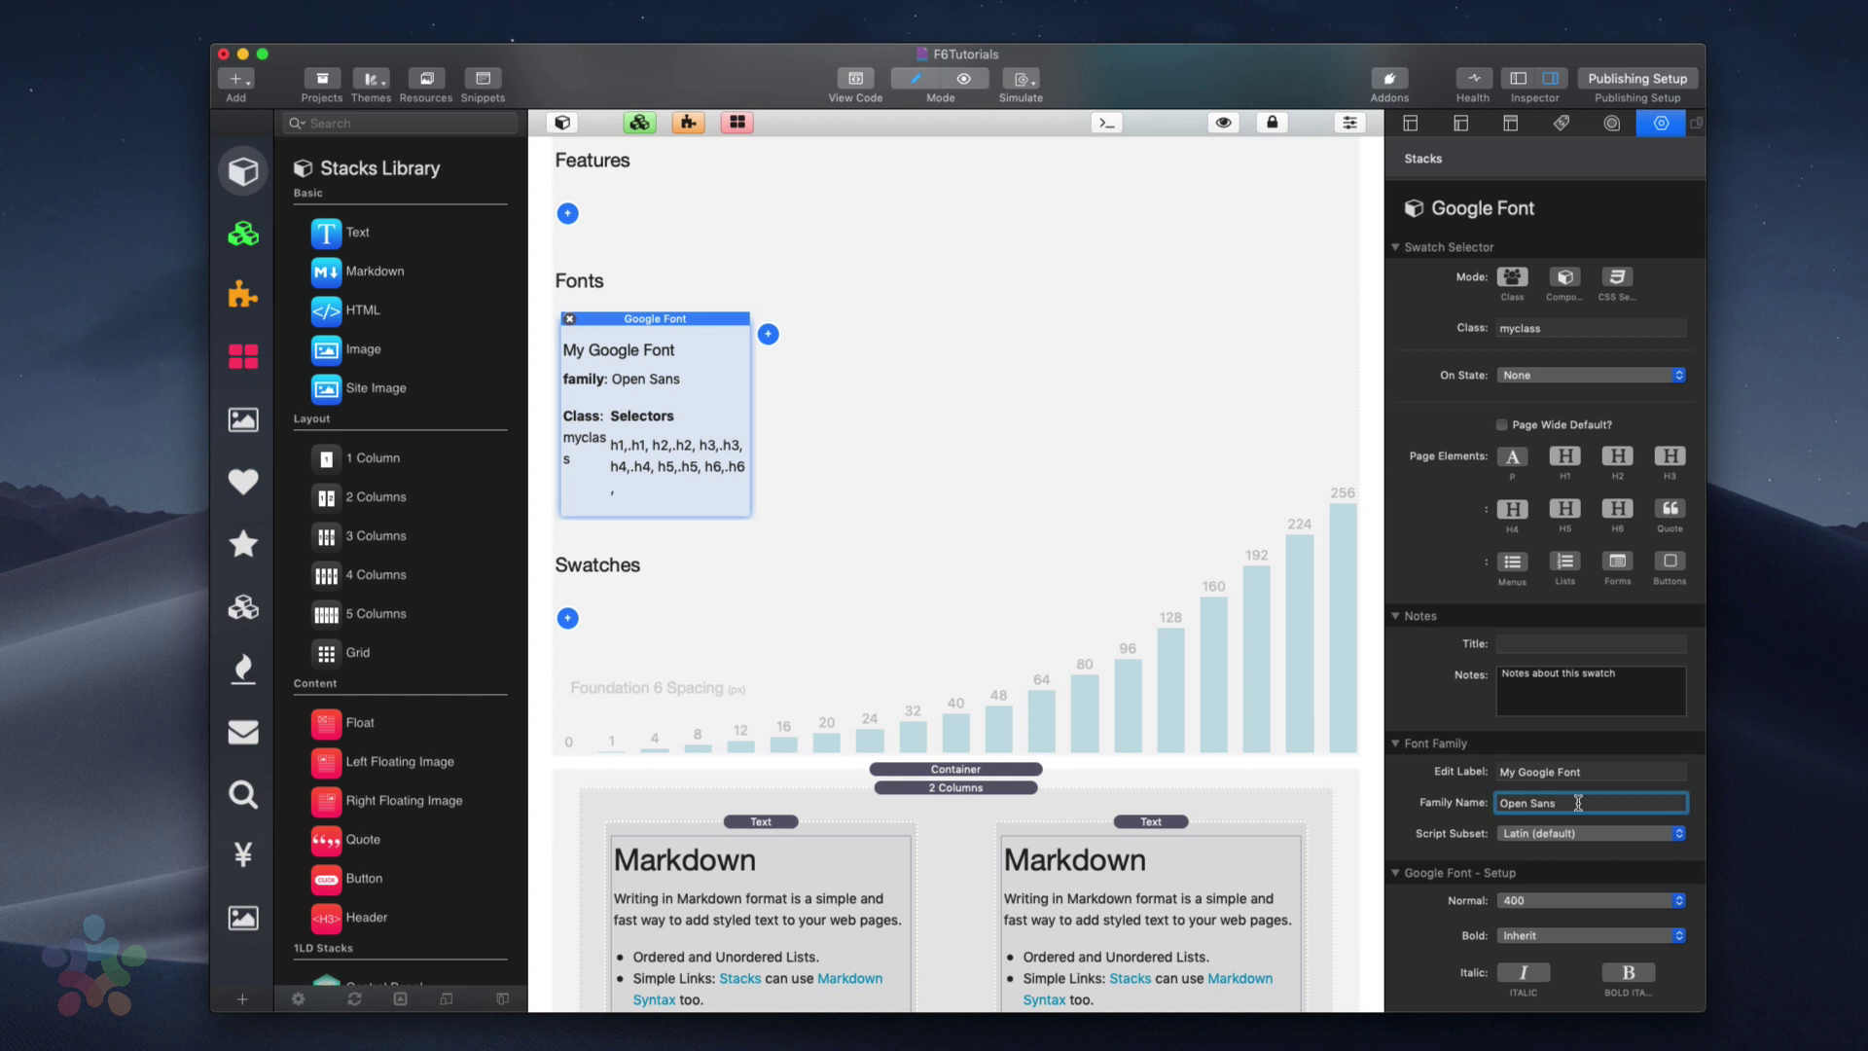
{"action": "scroll", "coordinate": [1578, 802], "scroll_direction": "down", "scroll_amount": 3}
{"action": "left_click", "coordinate": [1547, 760]}
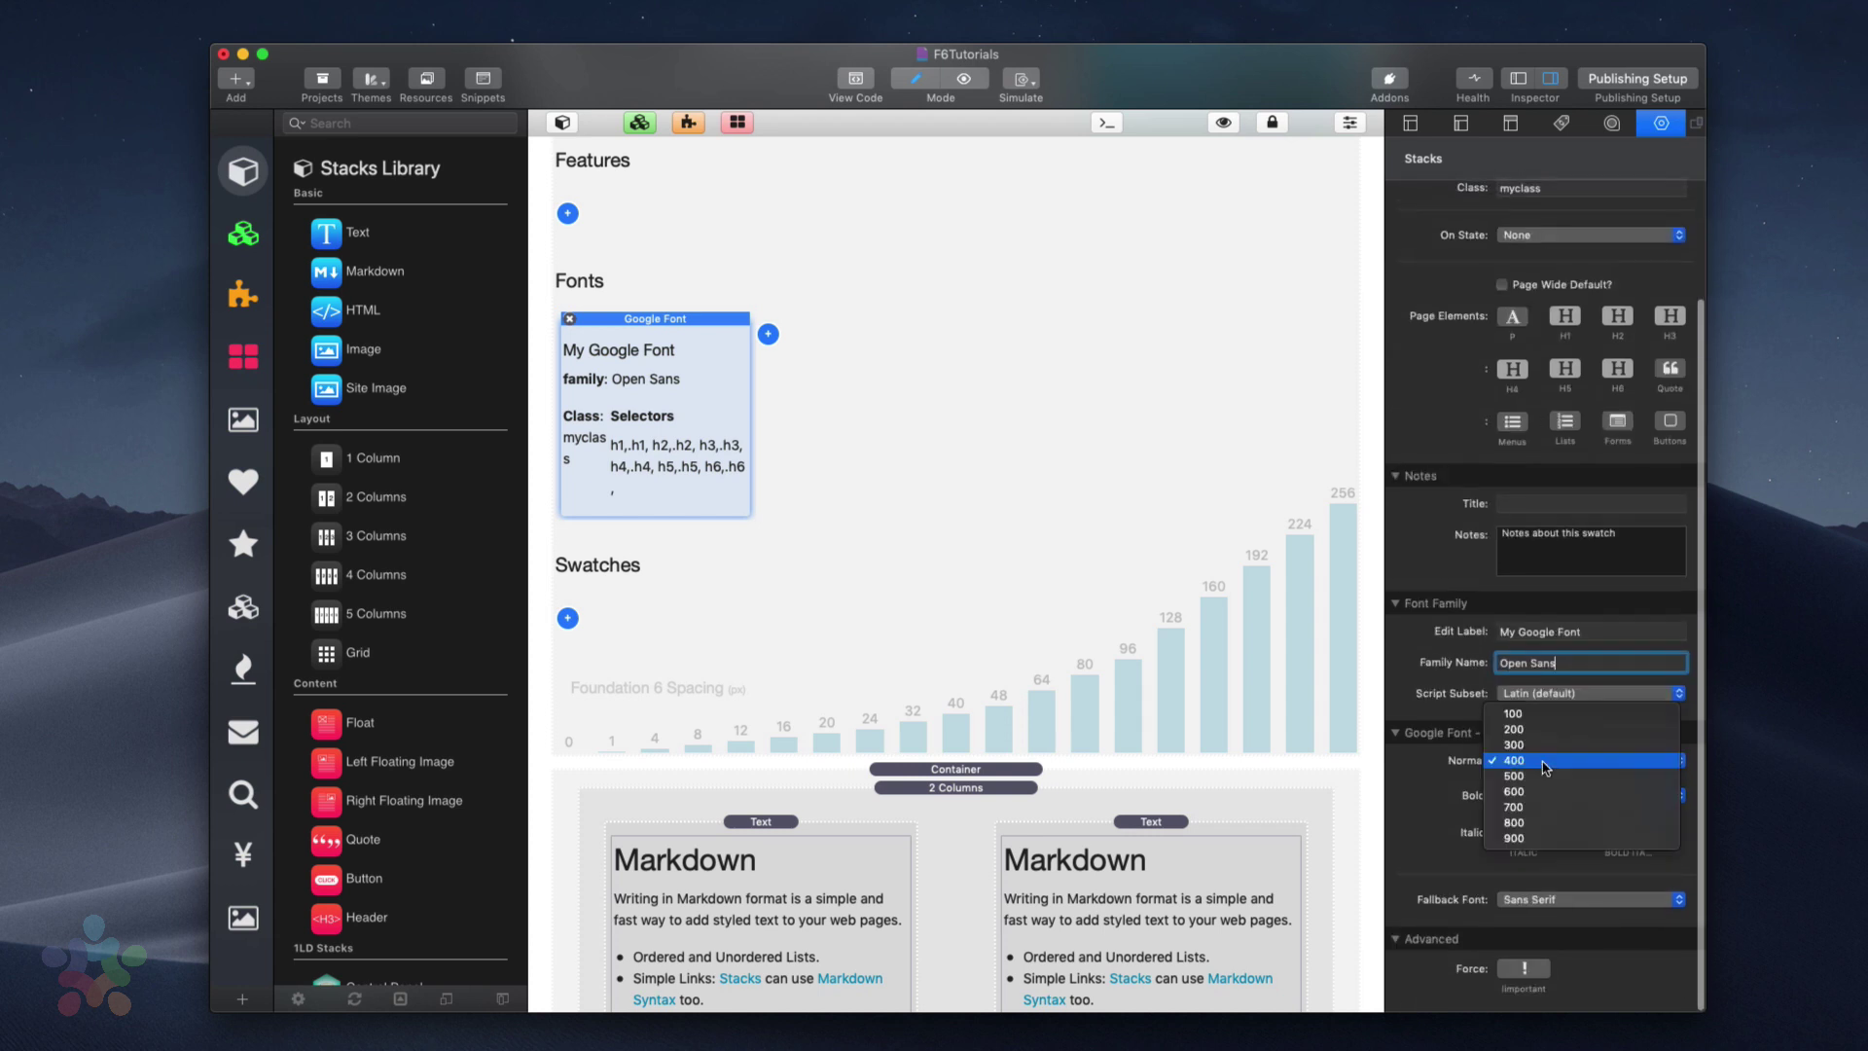
{"action": "left_click", "coordinate": [1540, 791]}
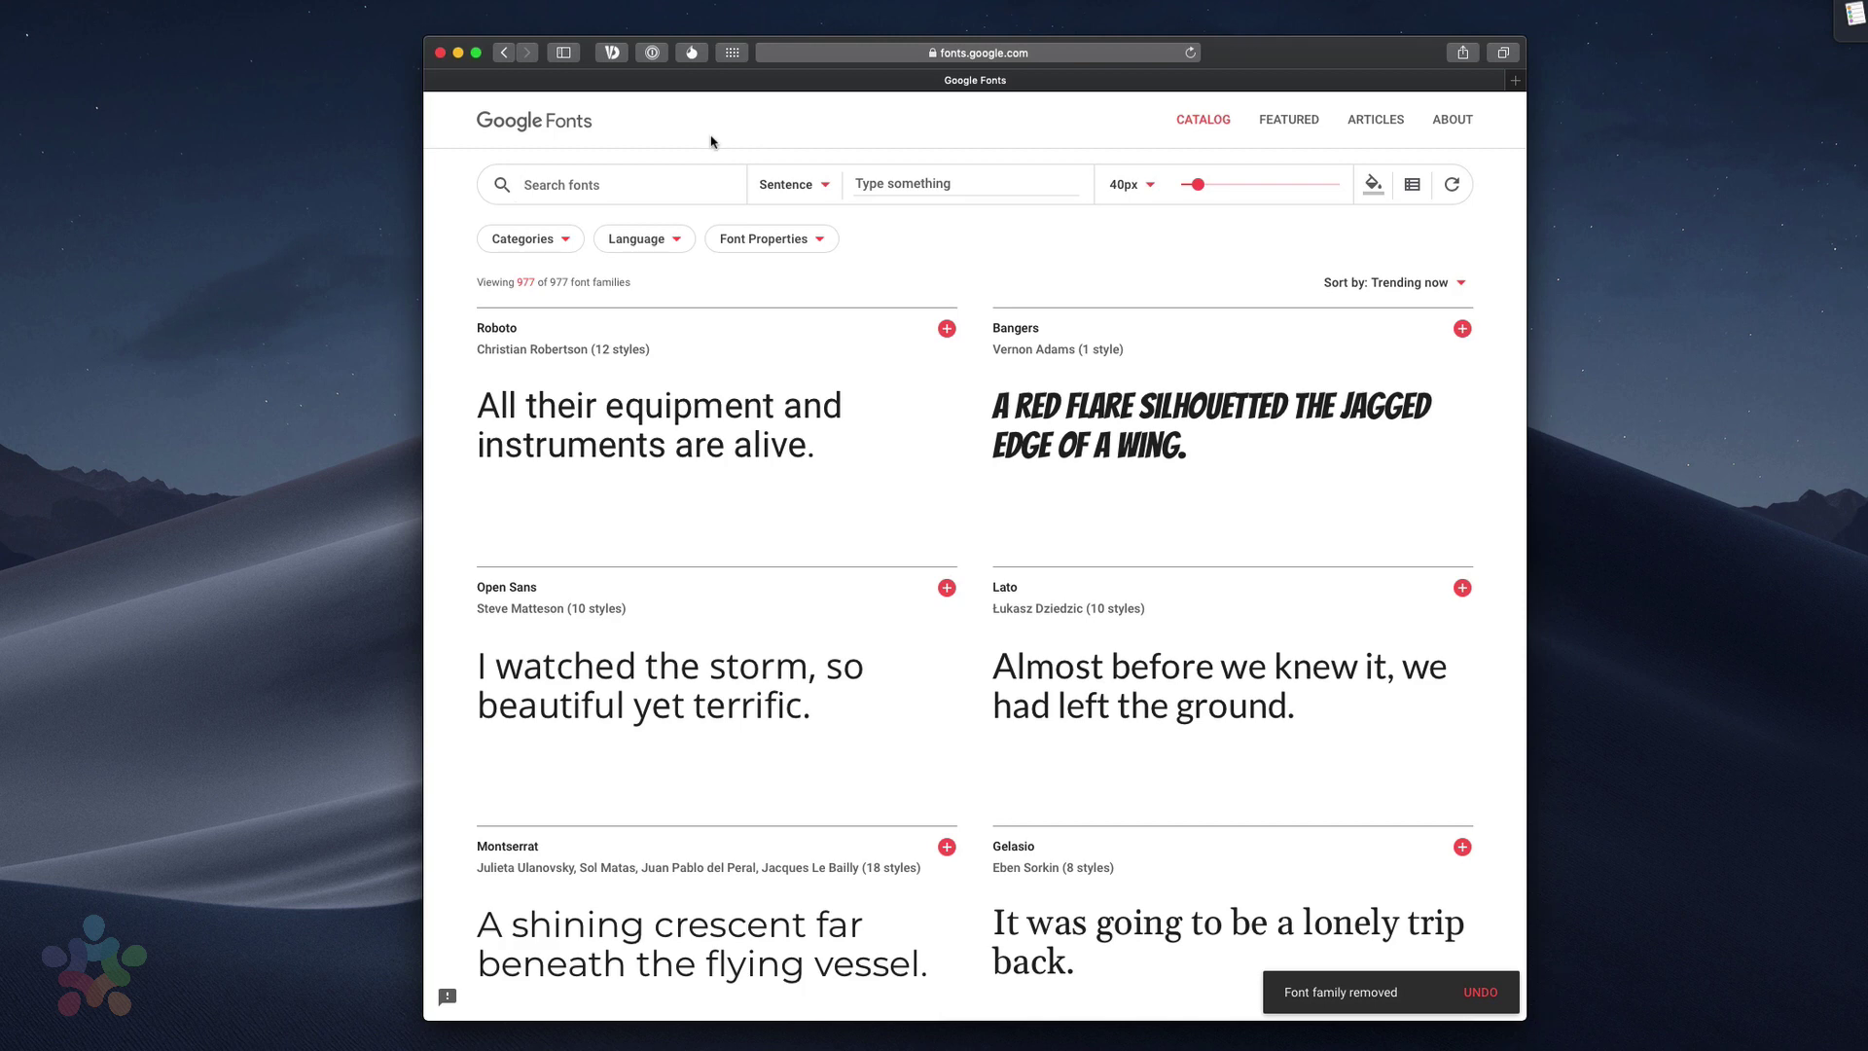
Search Google Fonts for 'open san' and add Open Sans to the selection
{"action": "type", "text": "opens"}
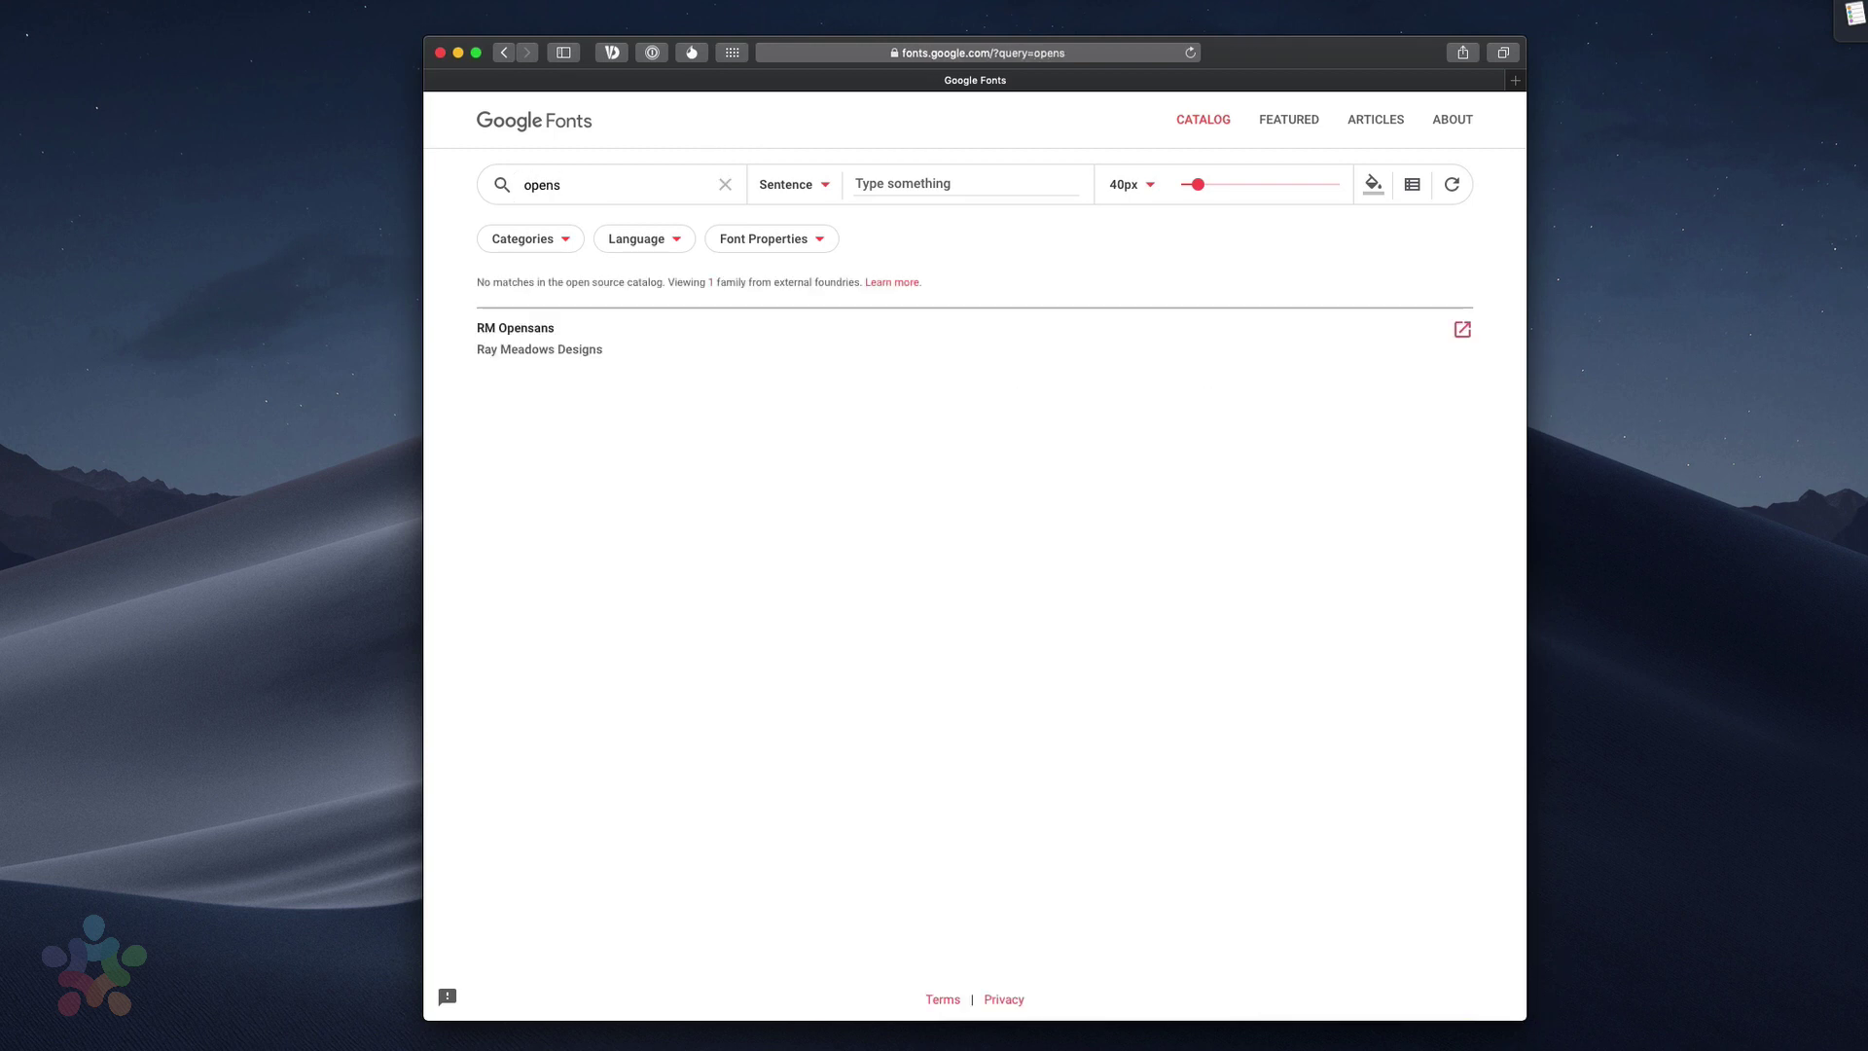
{"action": "key", "text": "BackSpace"}
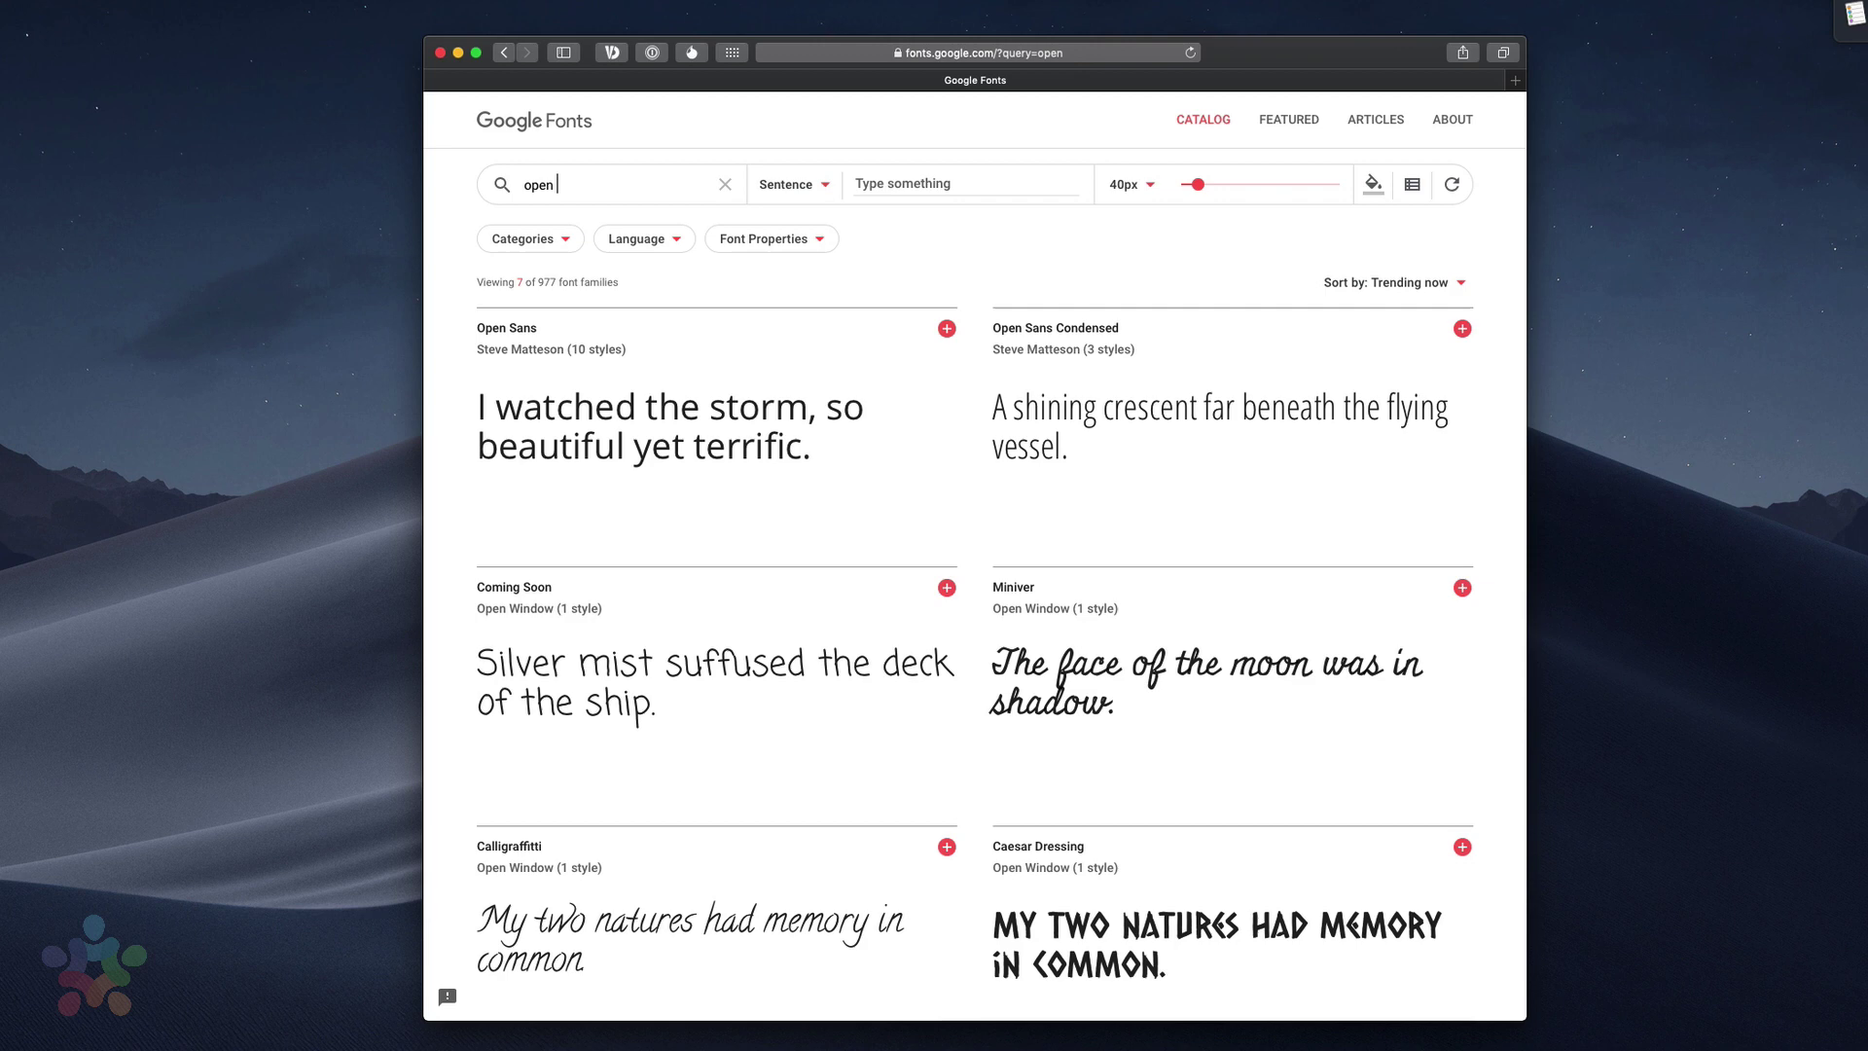
{"action": "type", "text": "san"}
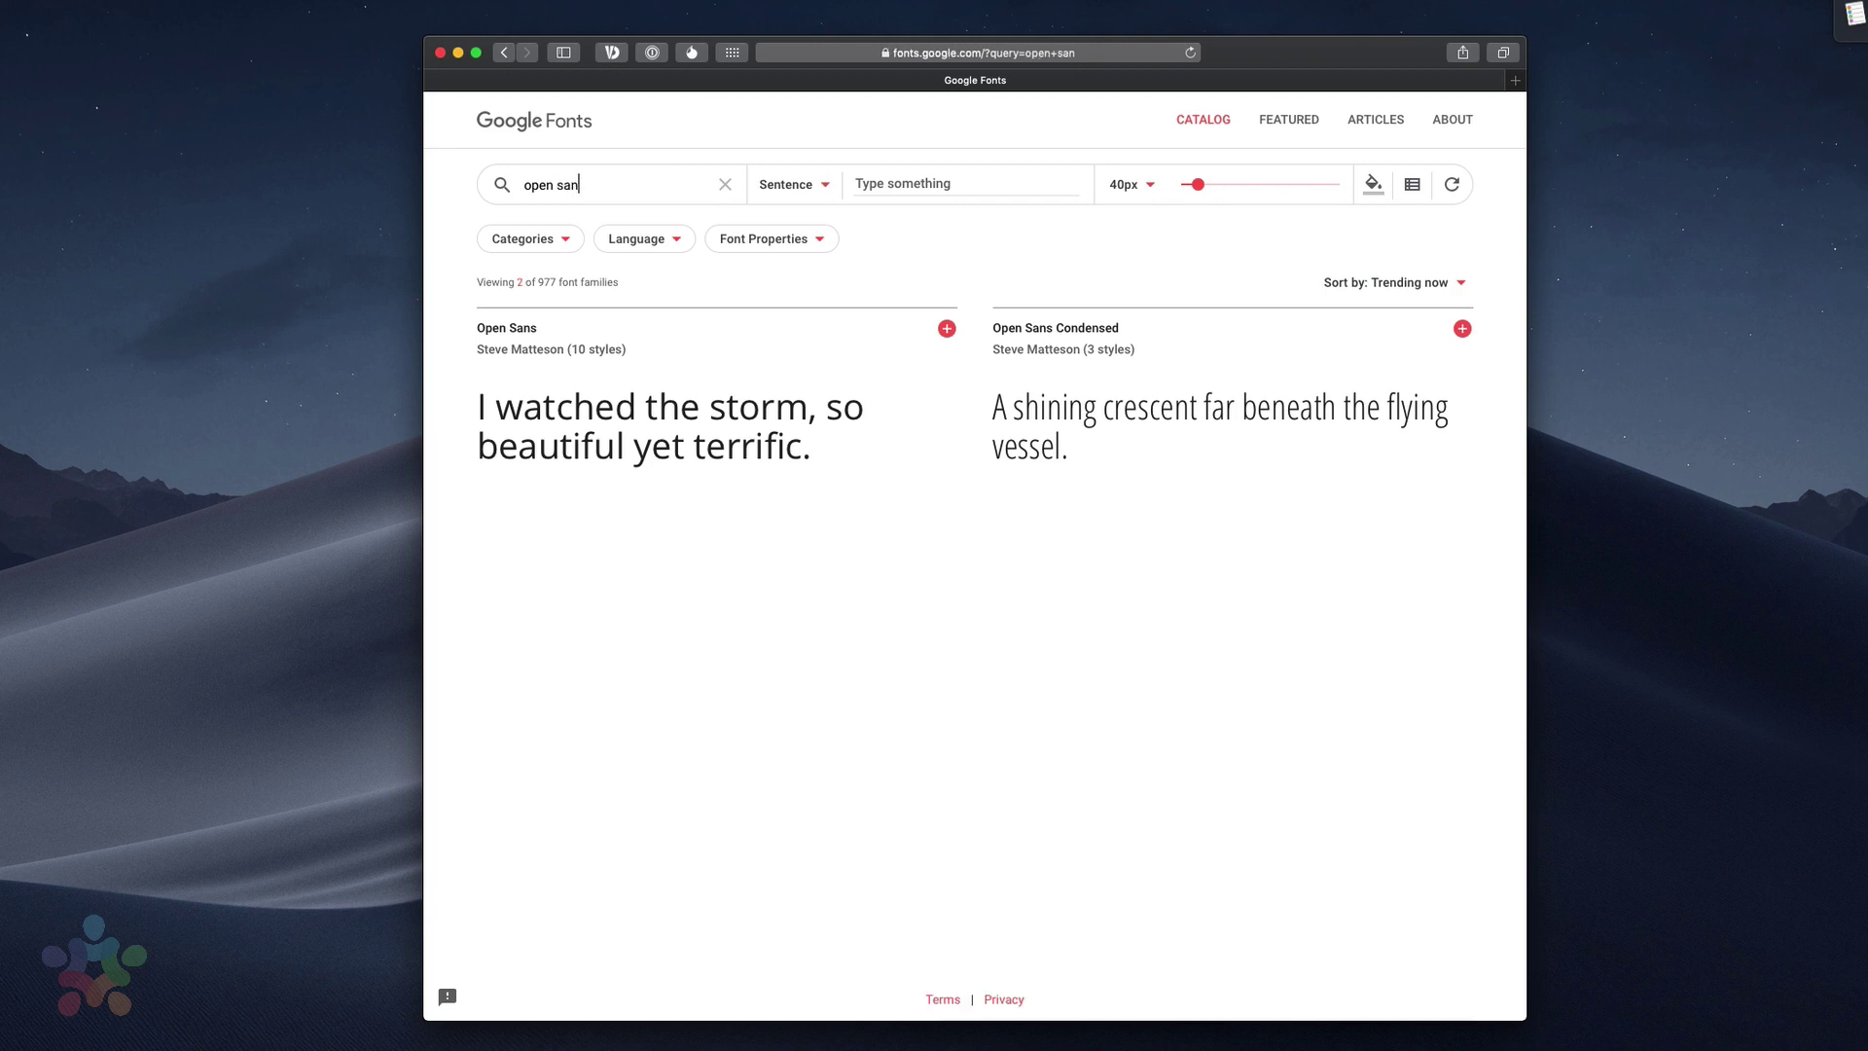
{"action": "left_click", "coordinate": [513, 333]}
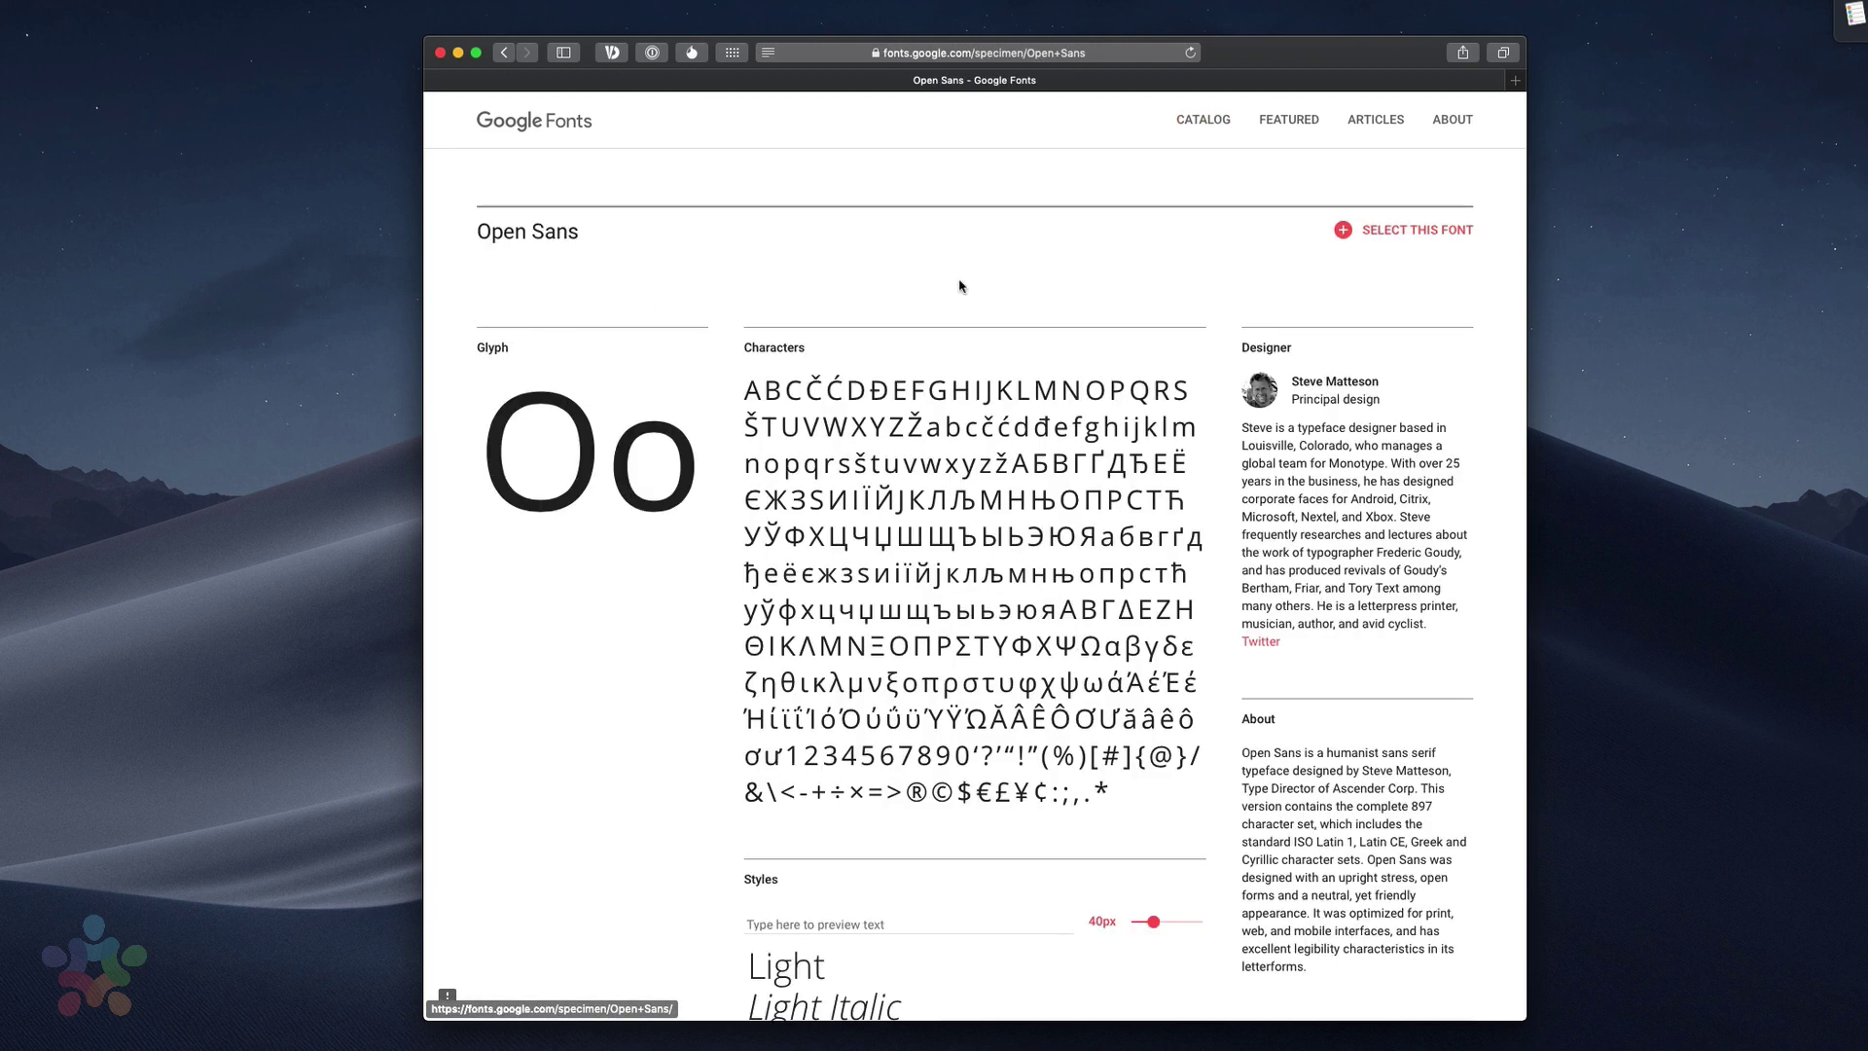
{"action": "left_click", "coordinate": [1393, 236]}
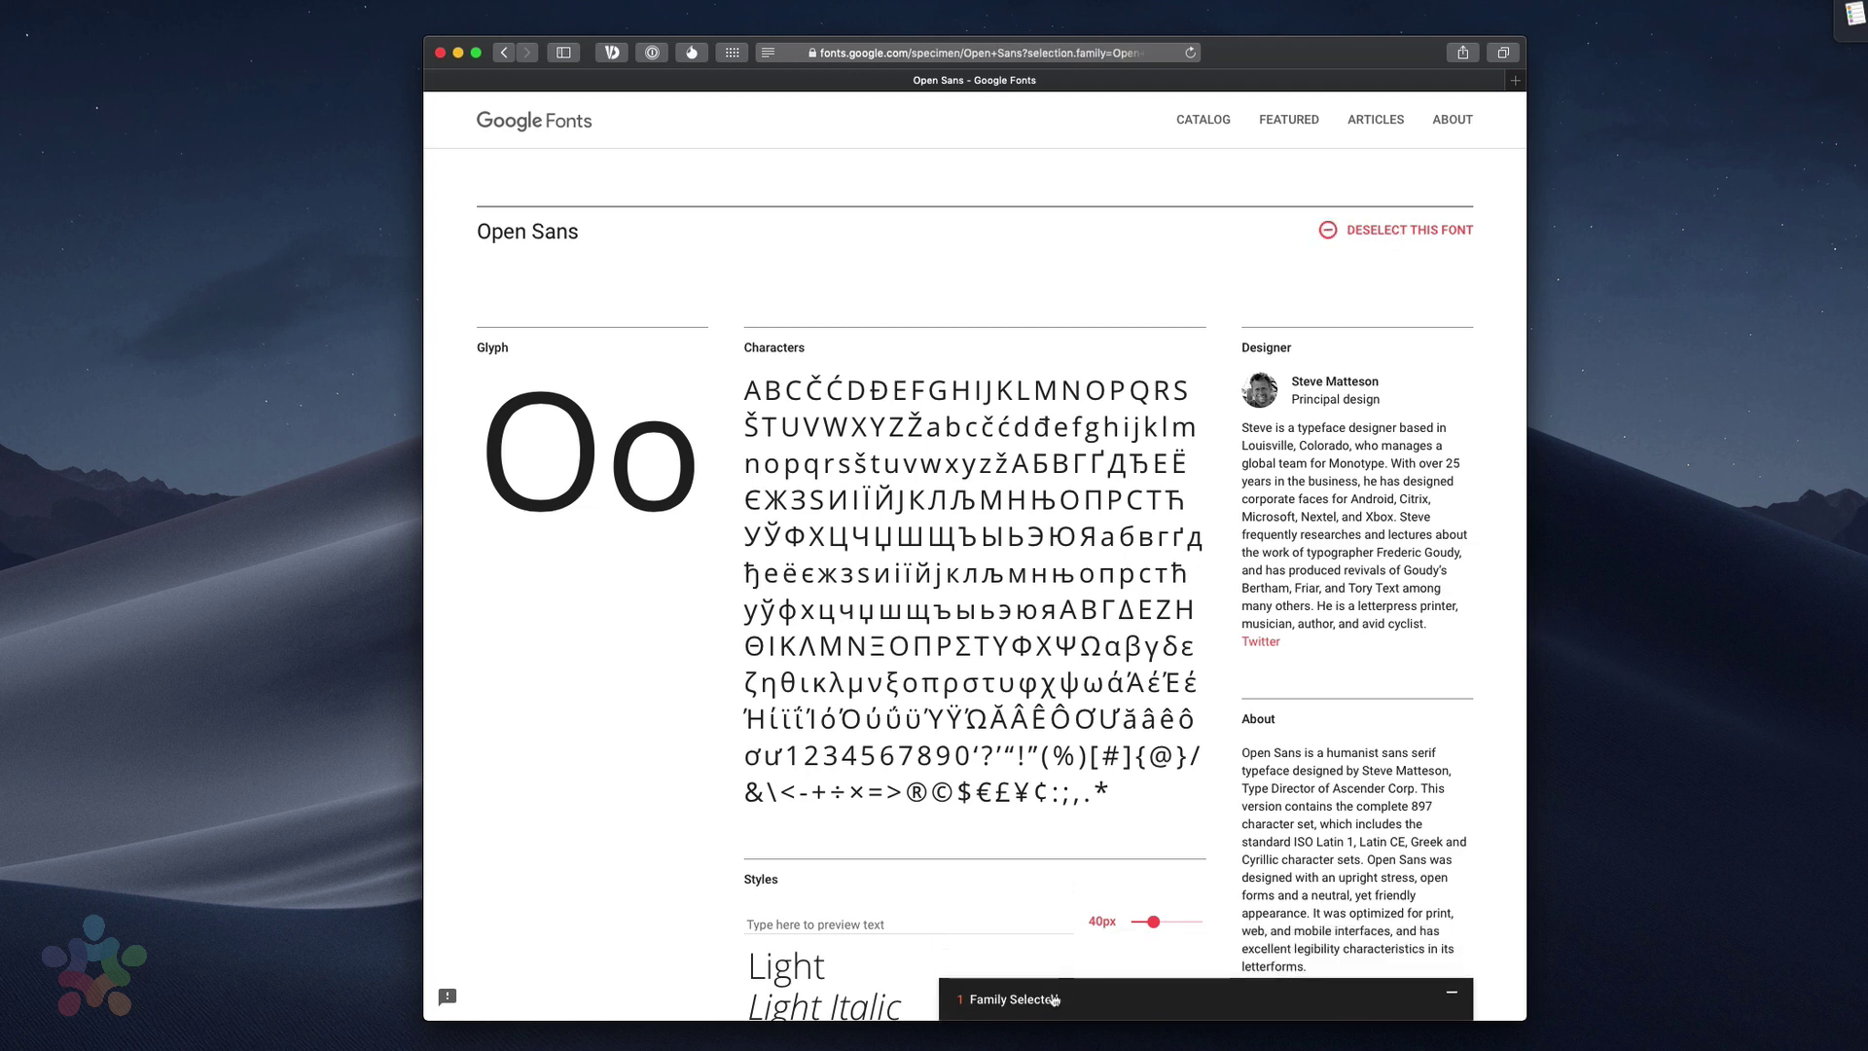
Review the Open Sans embed code and available weights in the selected-families tray
{"action": "left_click", "coordinate": [1054, 1000]}
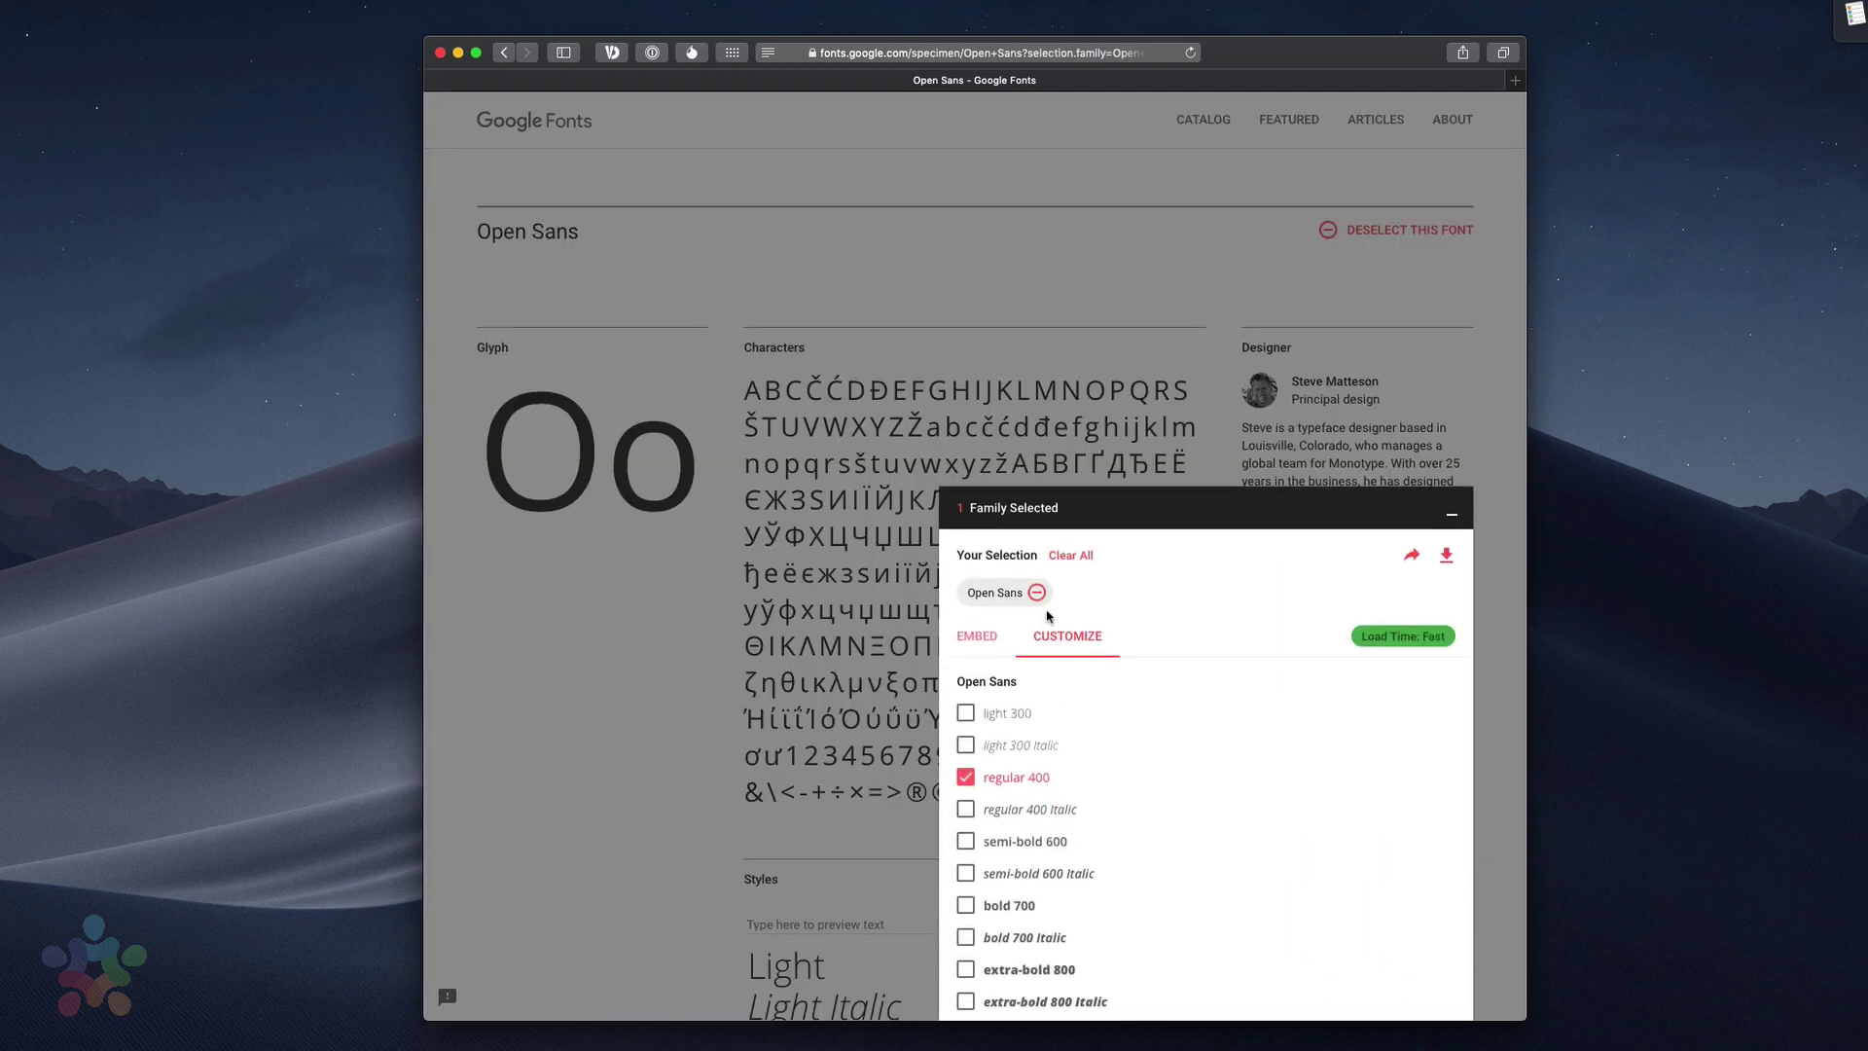
{"action": "left_click", "coordinate": [977, 638]}
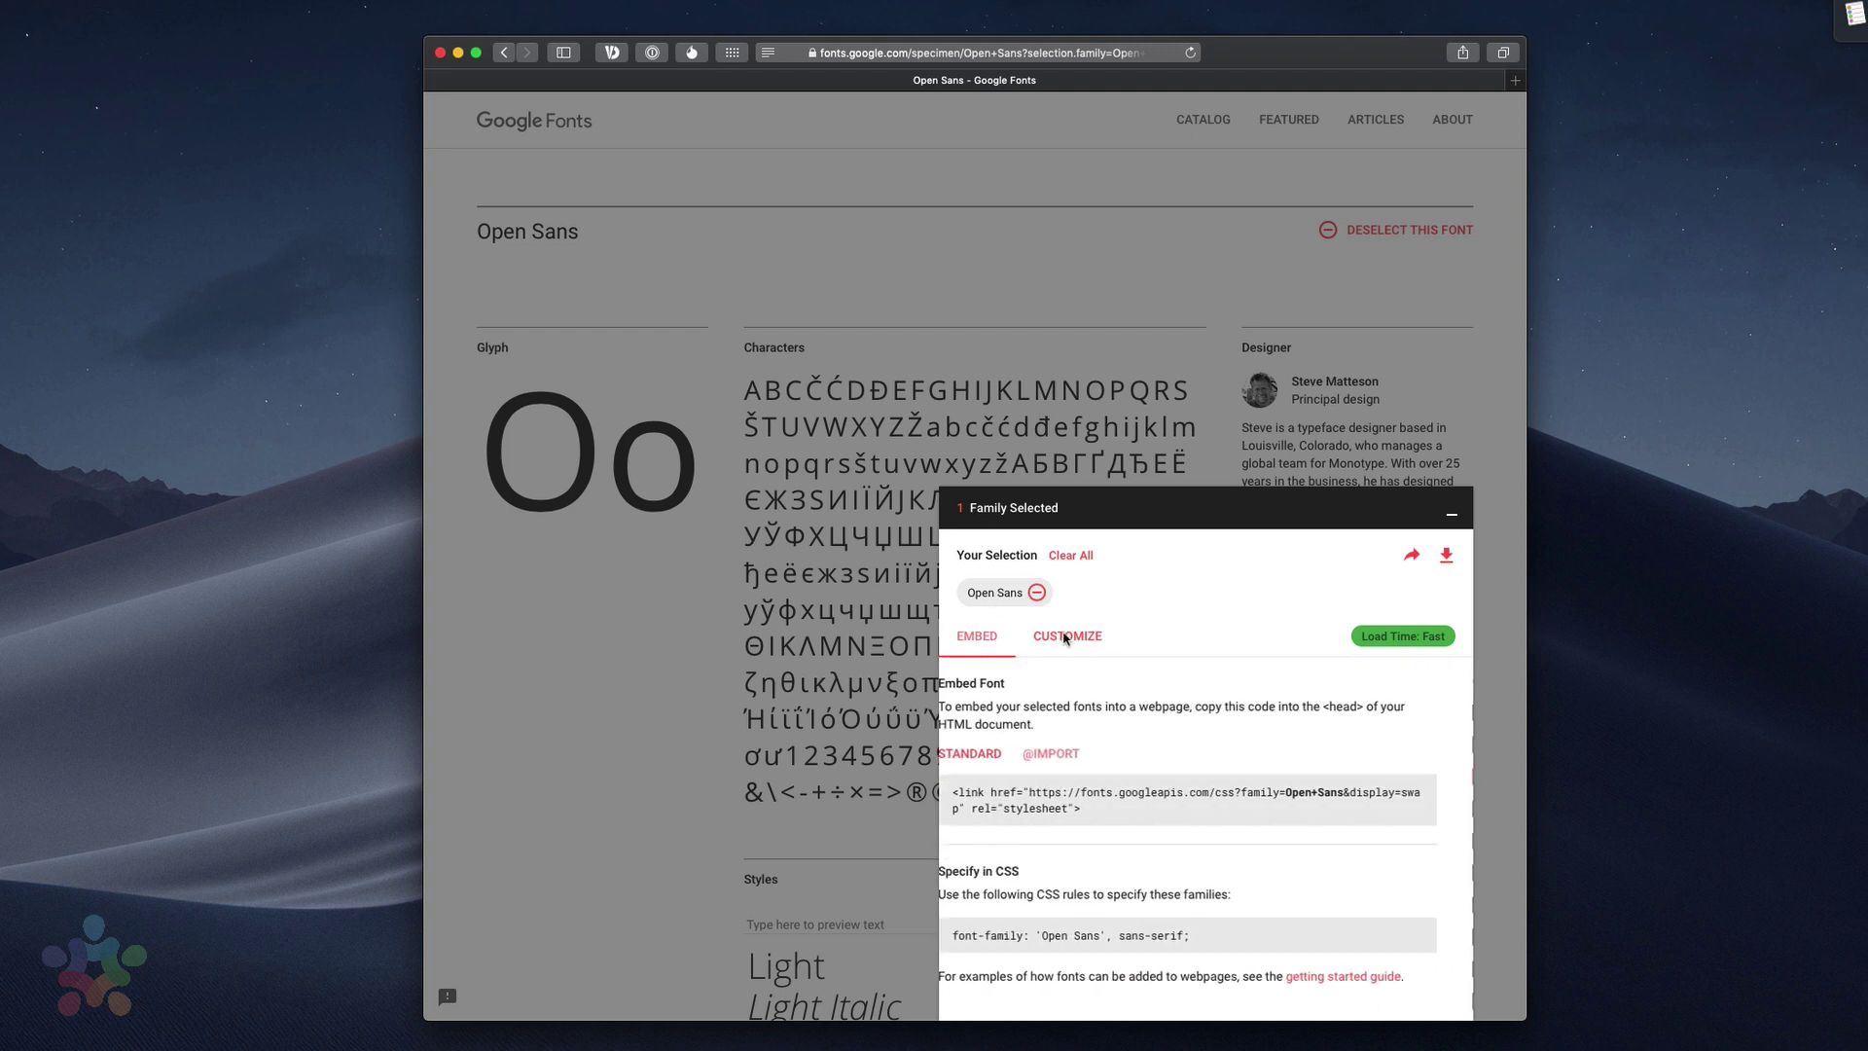
{"action": "left_click", "coordinate": [1062, 635]}
{"action": "scroll", "coordinate": [1034, 802], "scroll_direction": "down", "scroll_amount": 2}
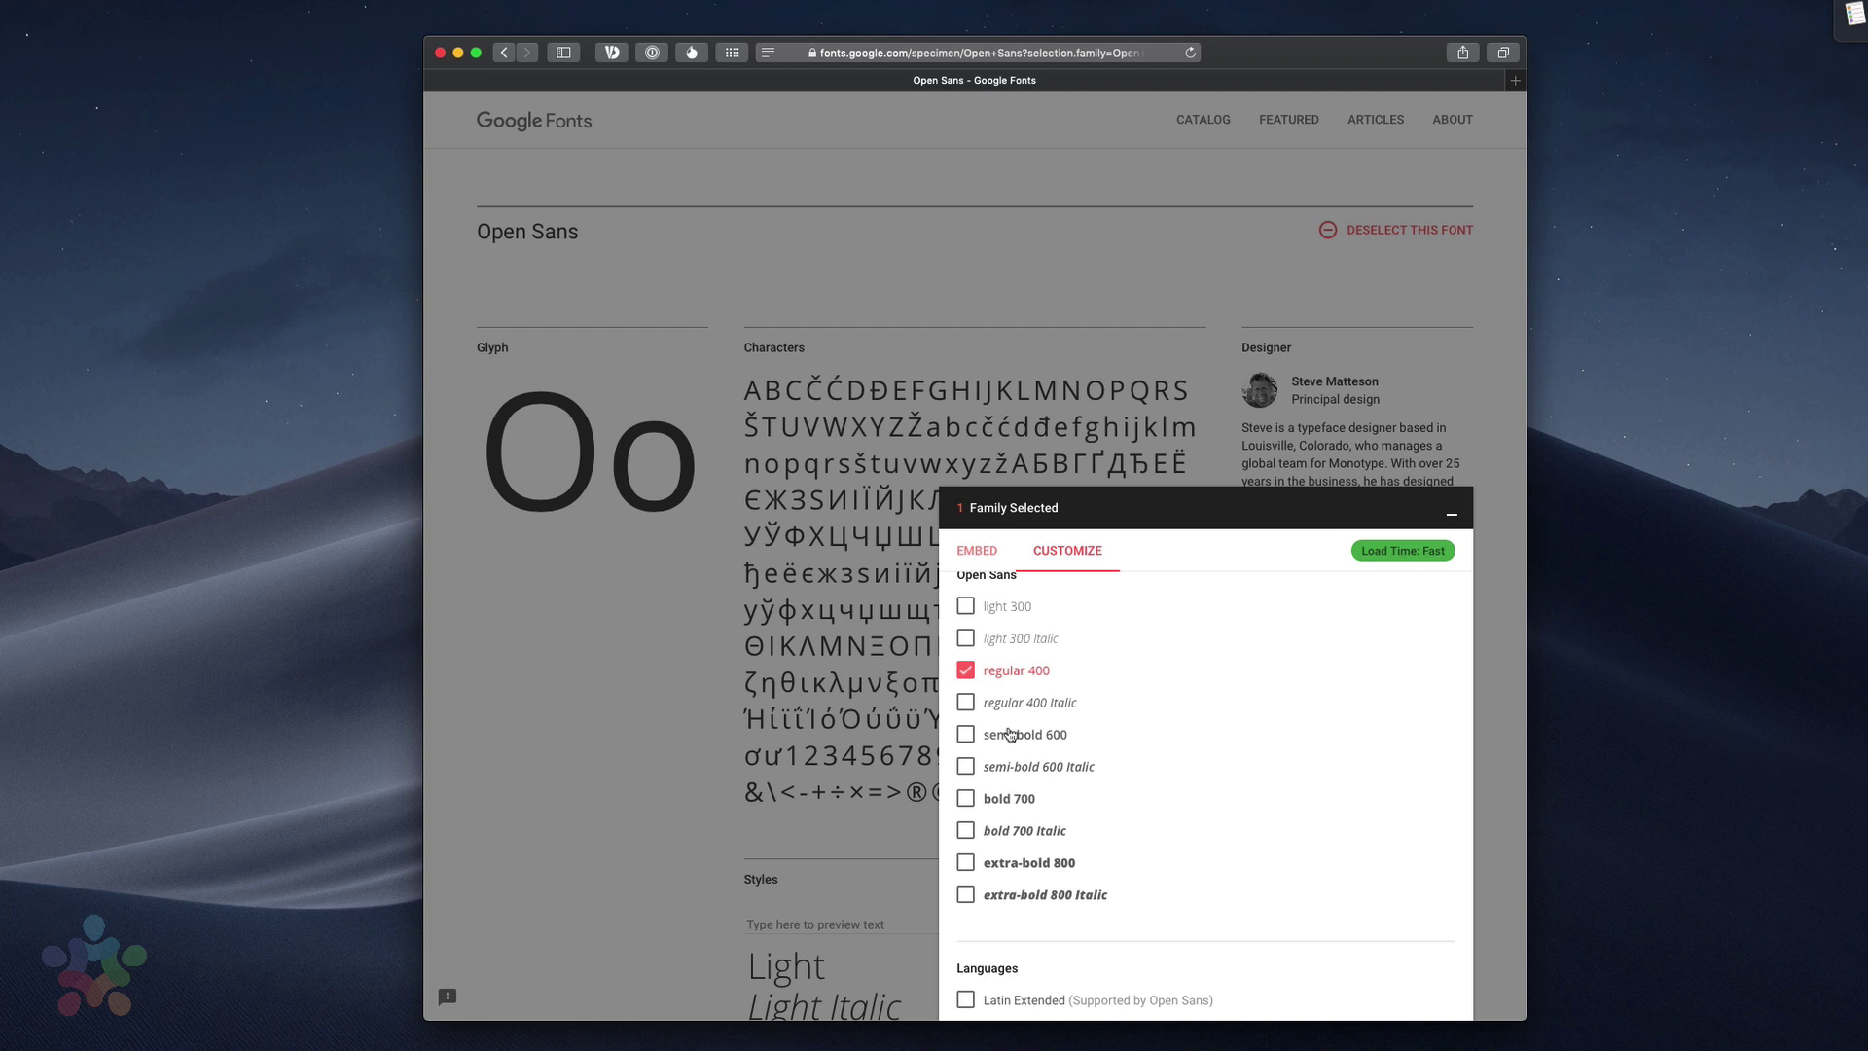
{"action": "scroll", "coordinate": [1042, 719], "scroll_direction": "up", "scroll_amount": 2}
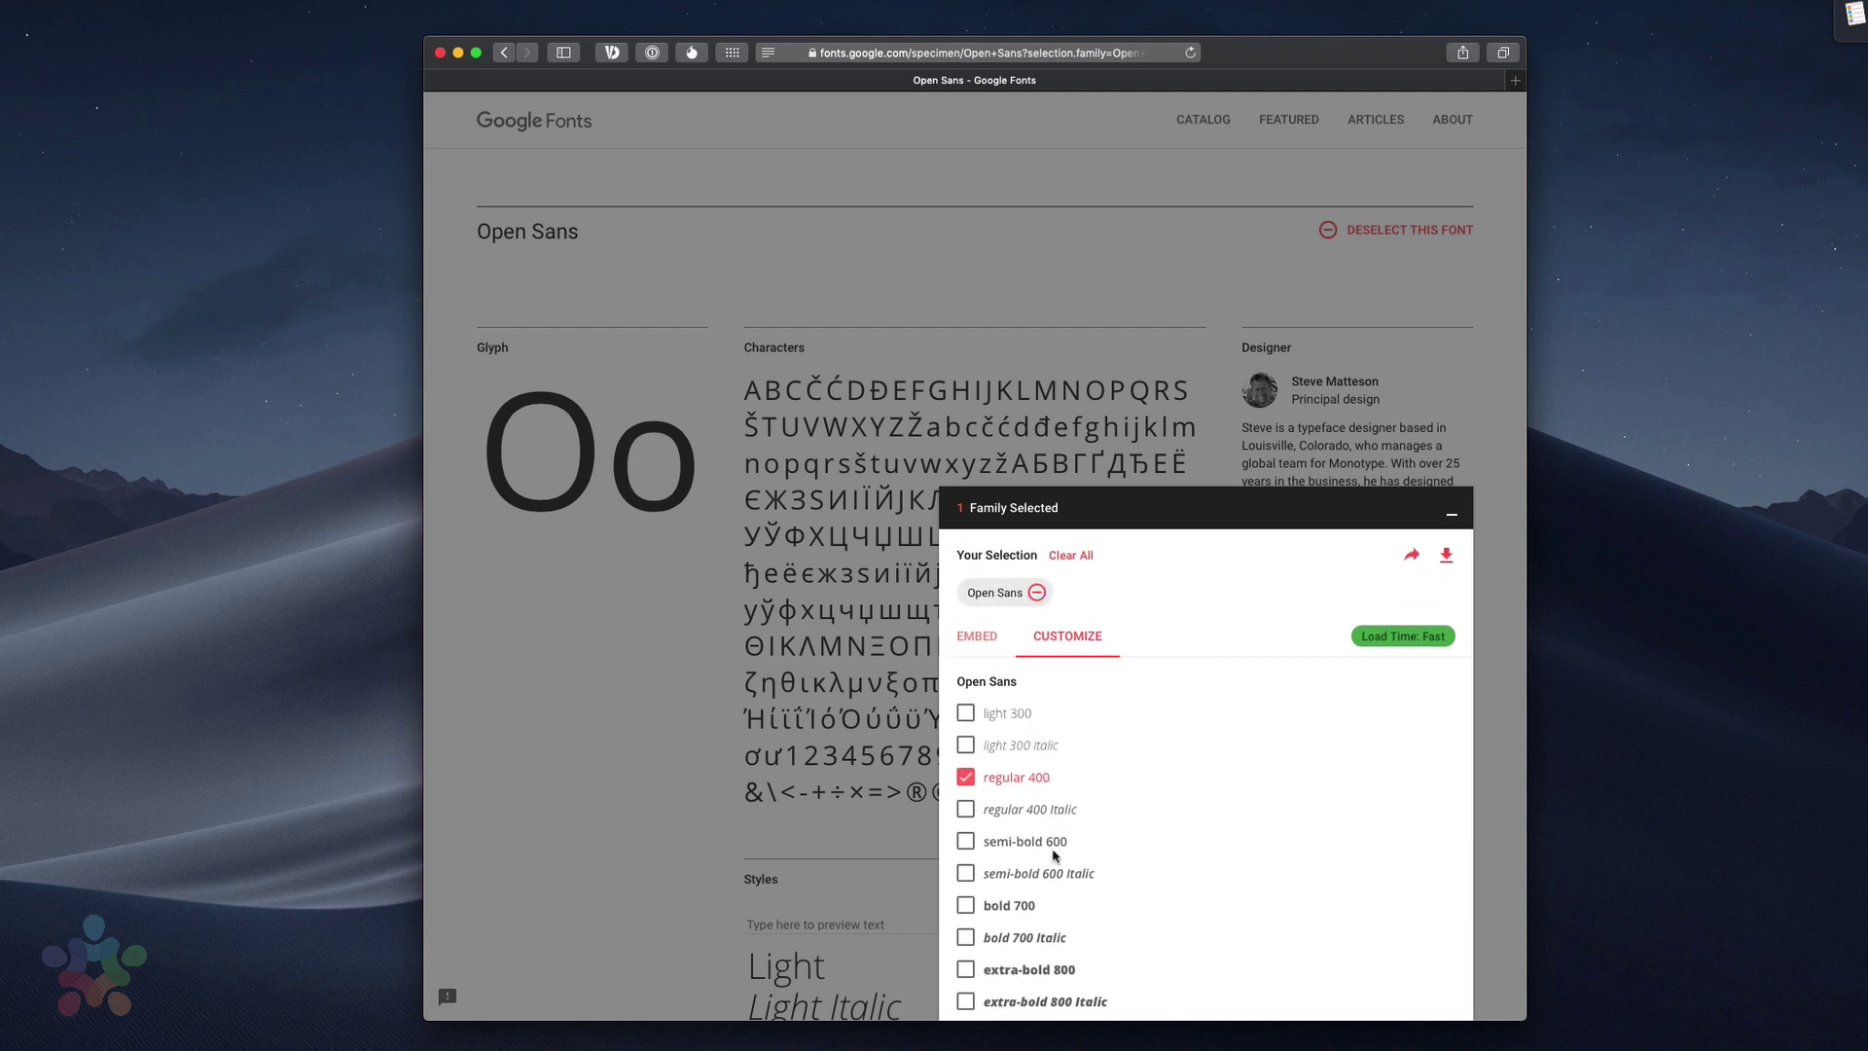
{"action": "scroll", "coordinate": [1042, 982], "scroll_direction": "down", "scroll_amount": 1}
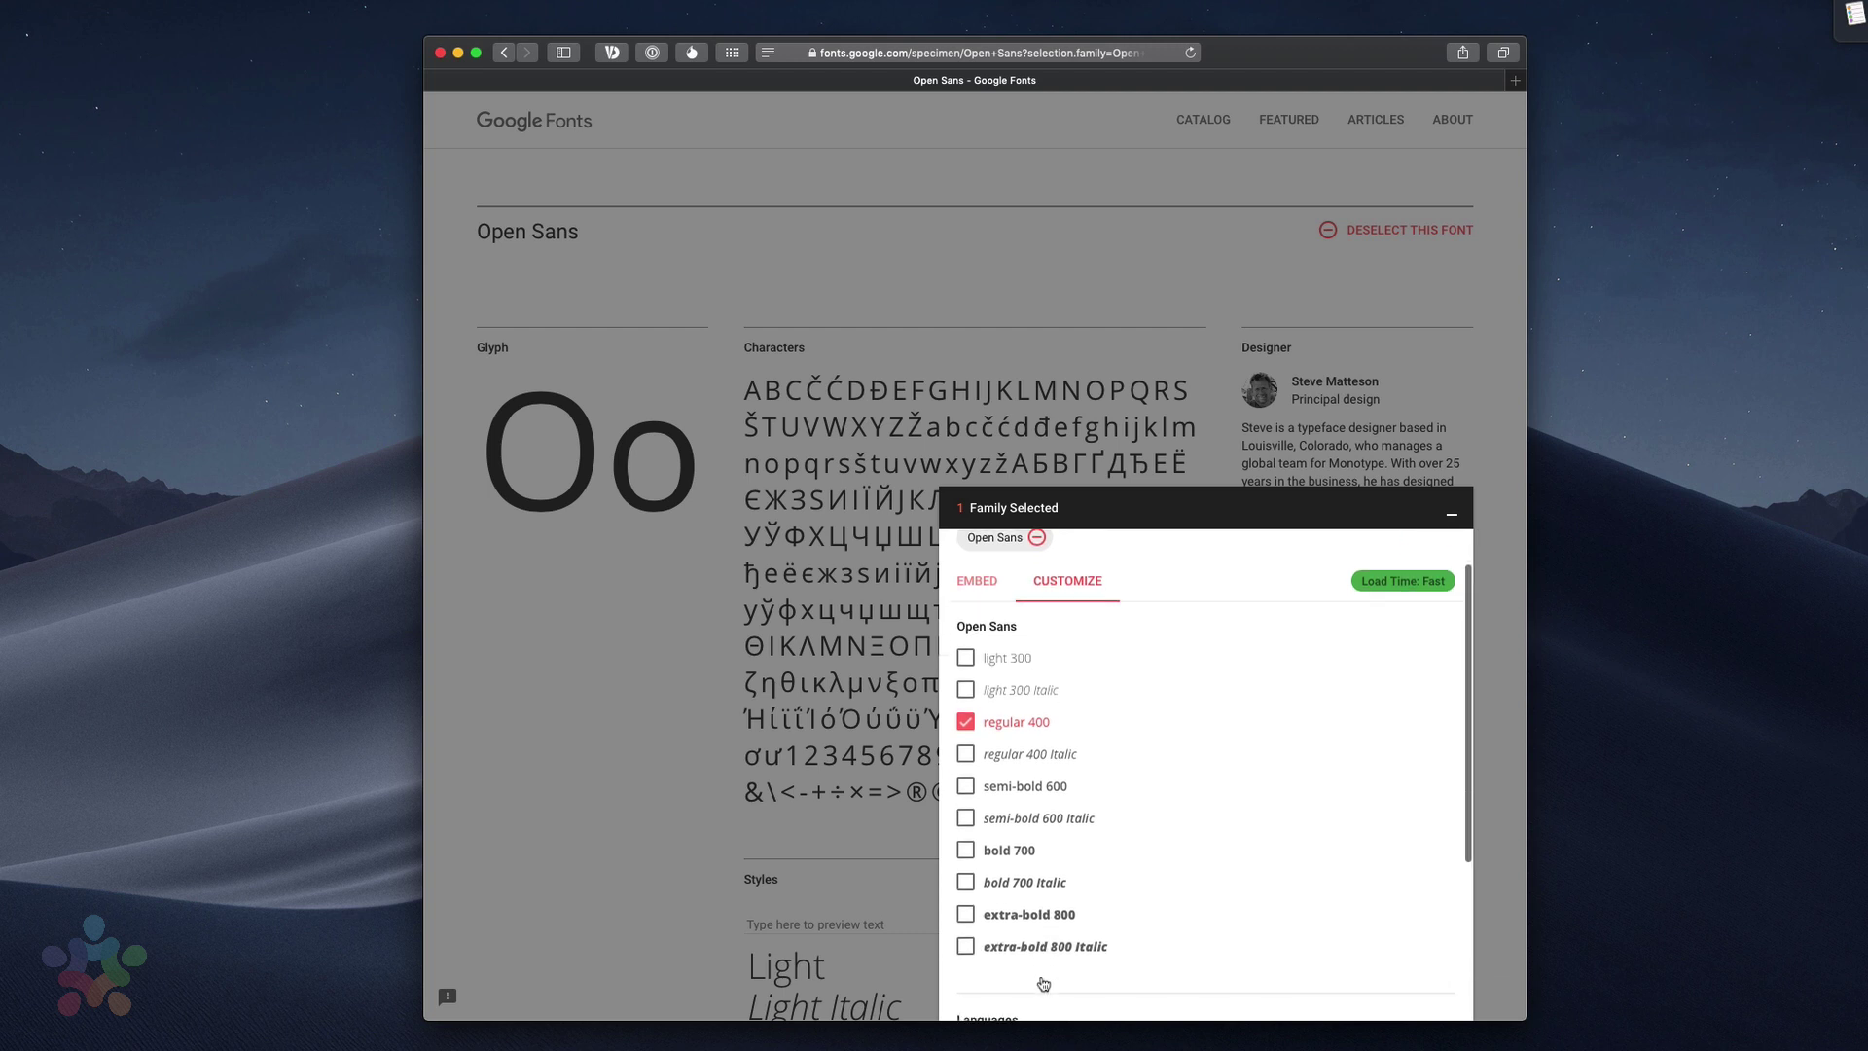
{"action": "scroll", "coordinate": [1019, 893], "scroll_direction": "up", "scroll_amount": 1}
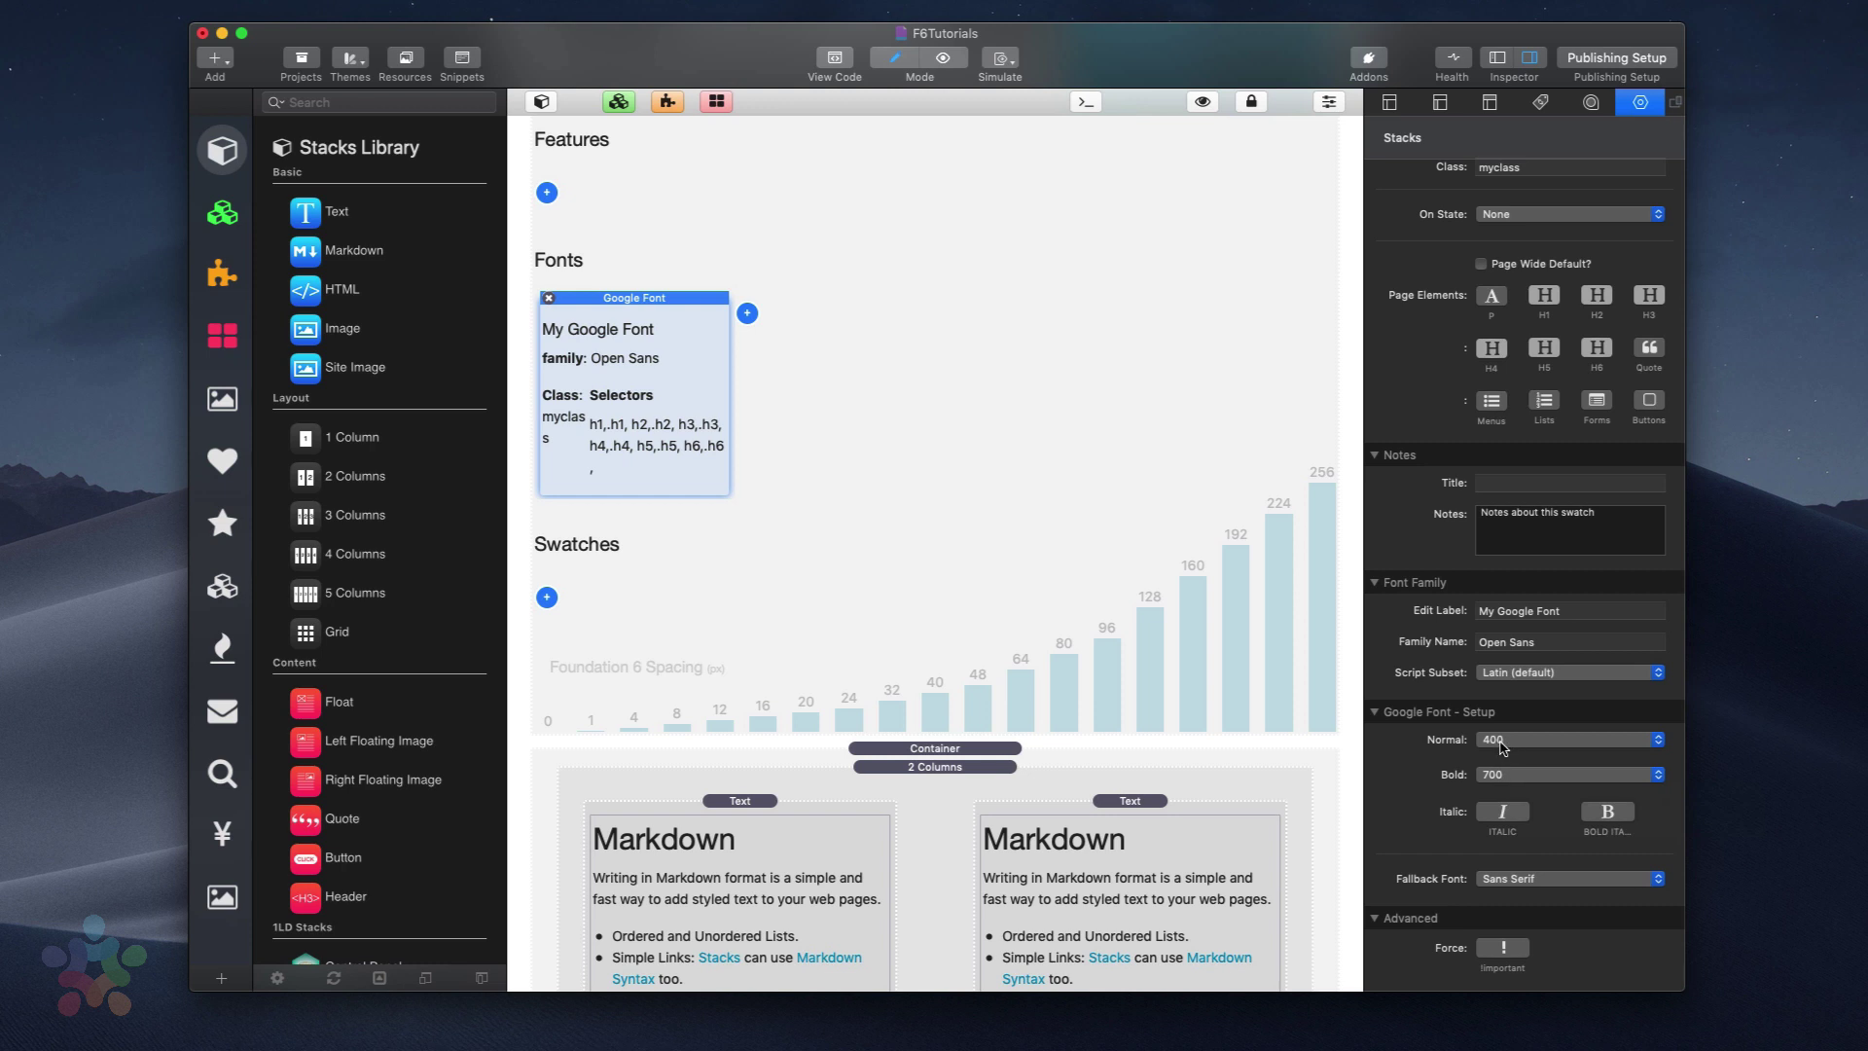
Preview the page and select the right Markdown heading to check its Open Sans rendering
{"action": "mouse_move", "coordinate": [1507, 786]}
{"action": "key", "text": "super+r"}
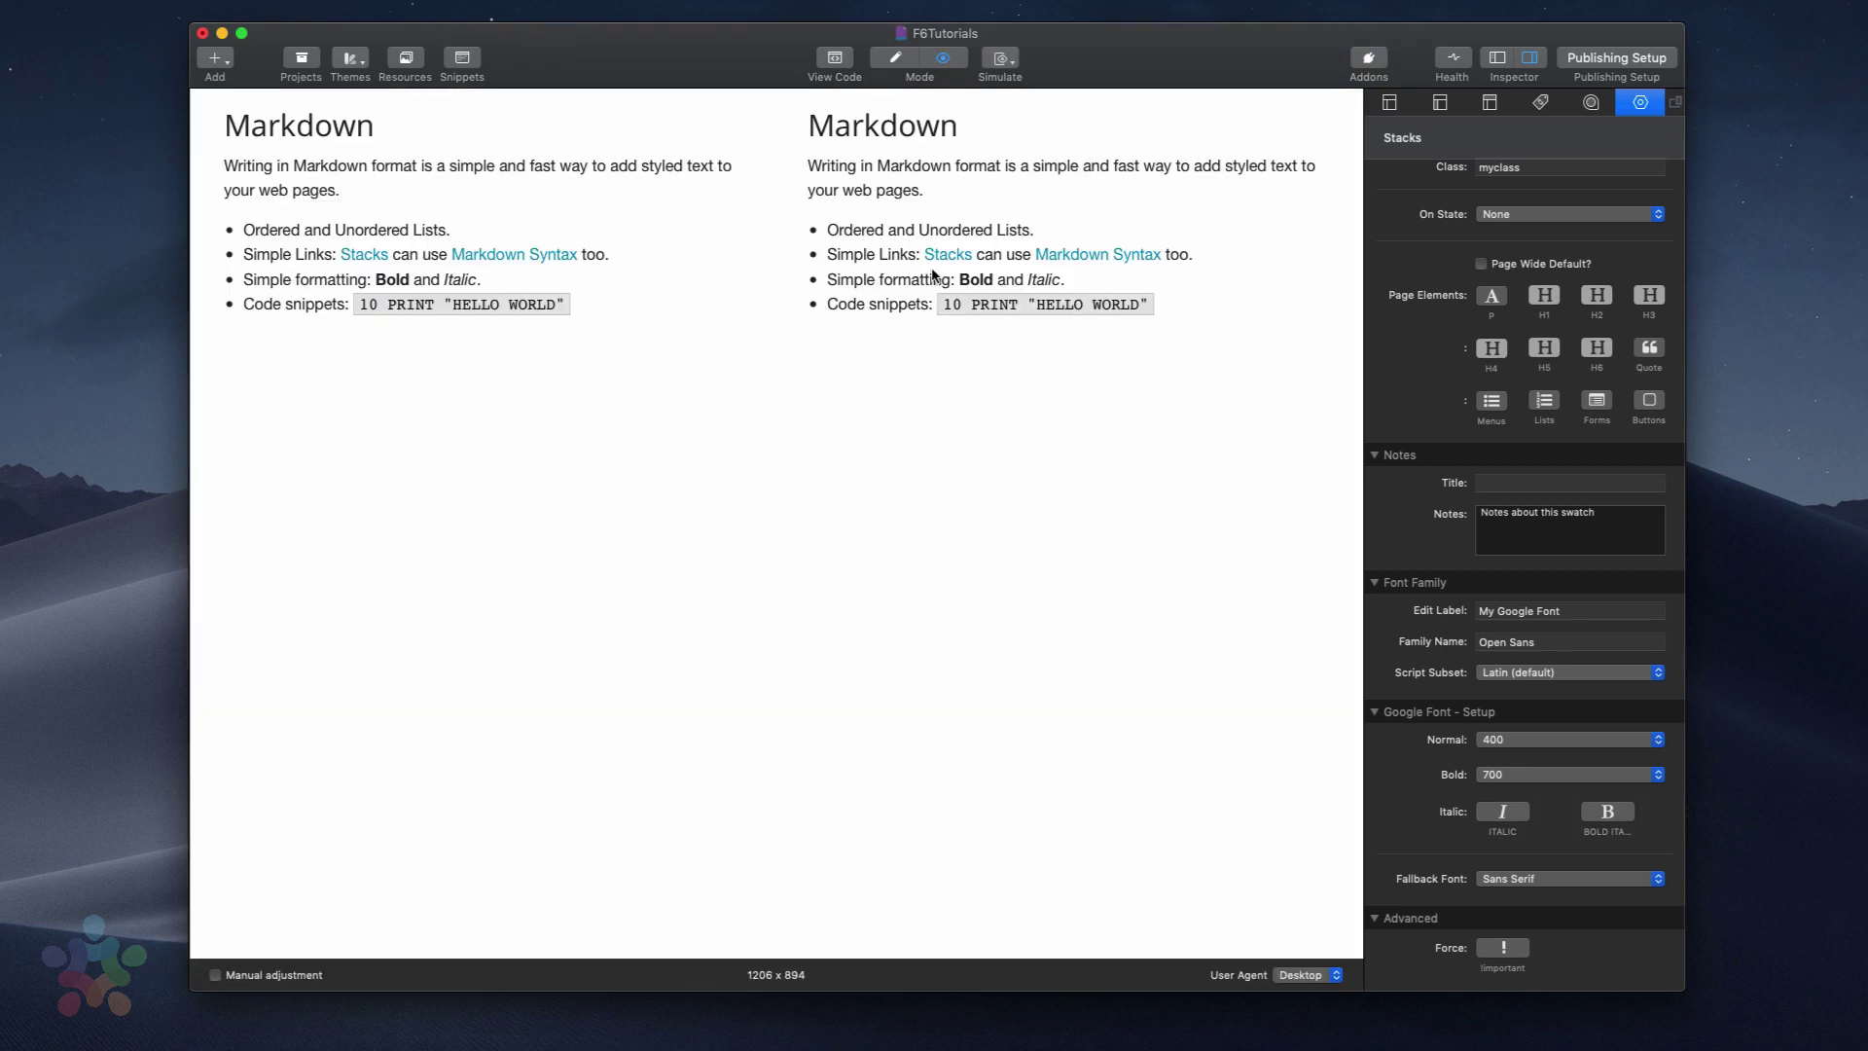
{"action": "left_click_drag", "start_coordinate": [808, 123], "coordinate": [985, 125]}
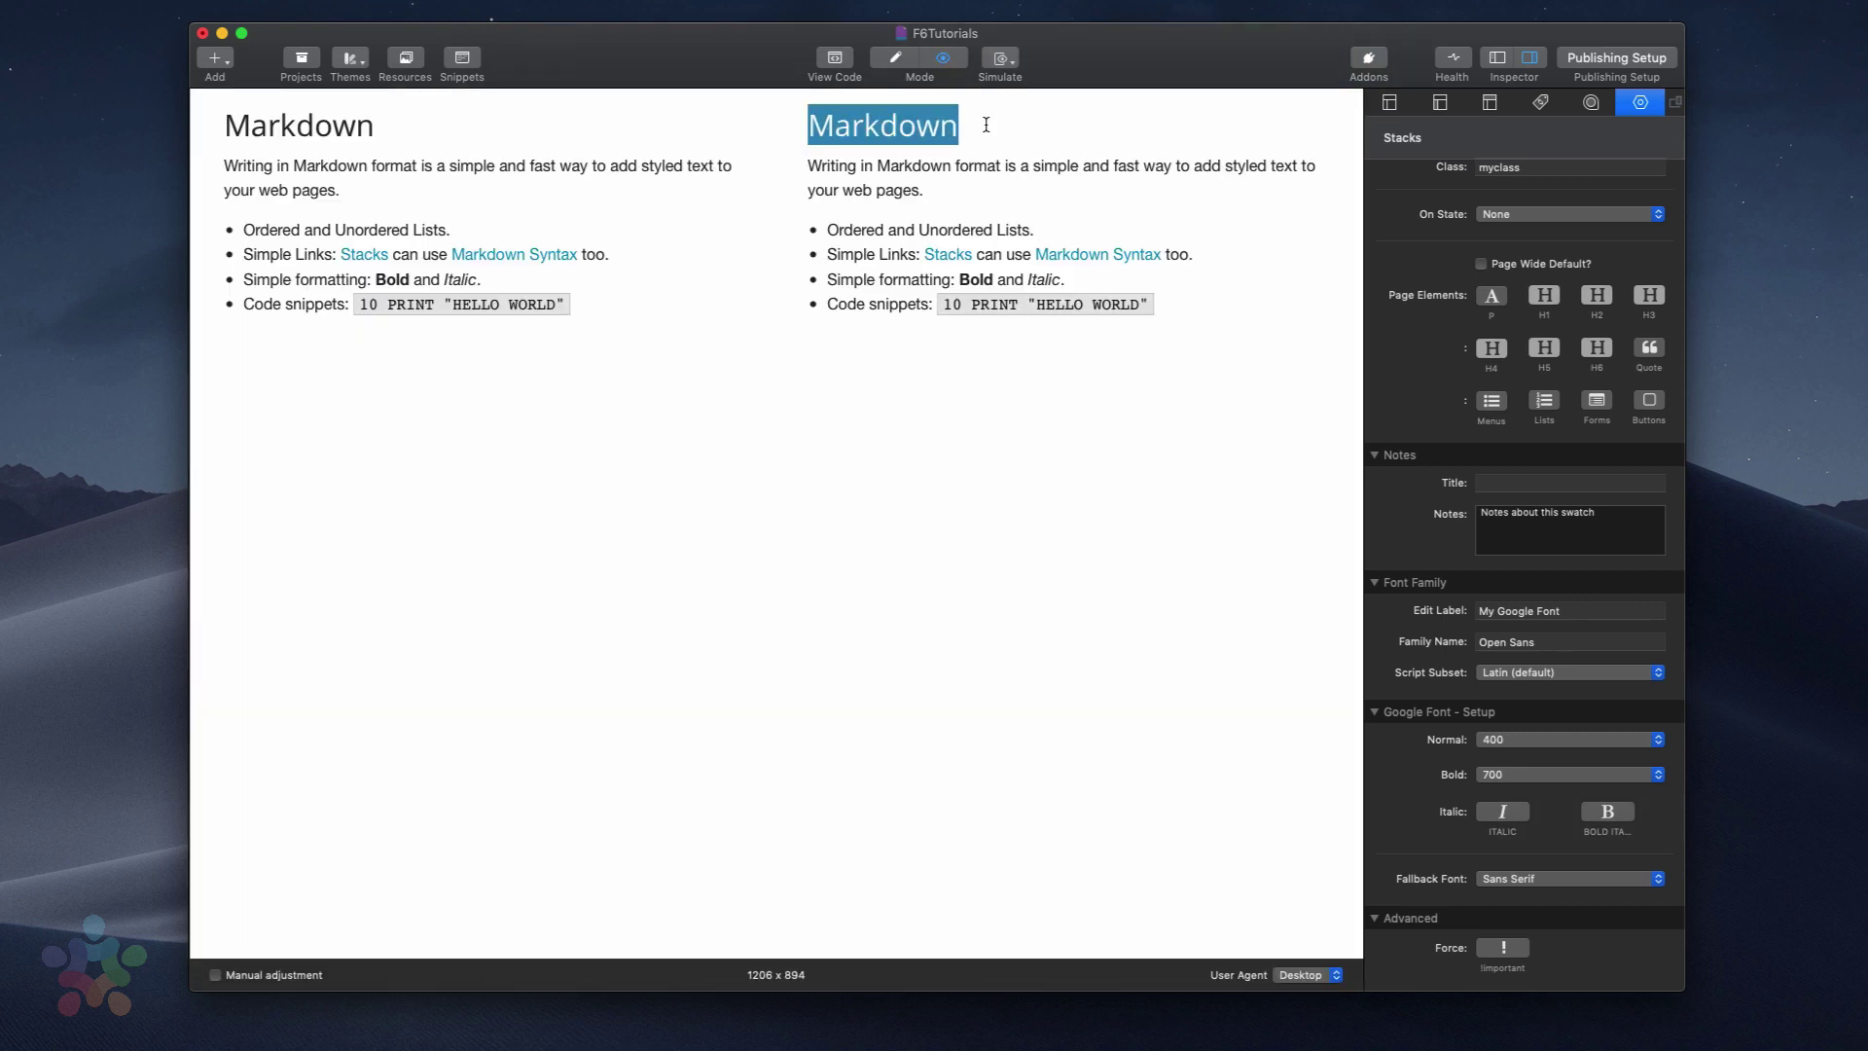
{"action": "left_click", "coordinate": [985, 126]}
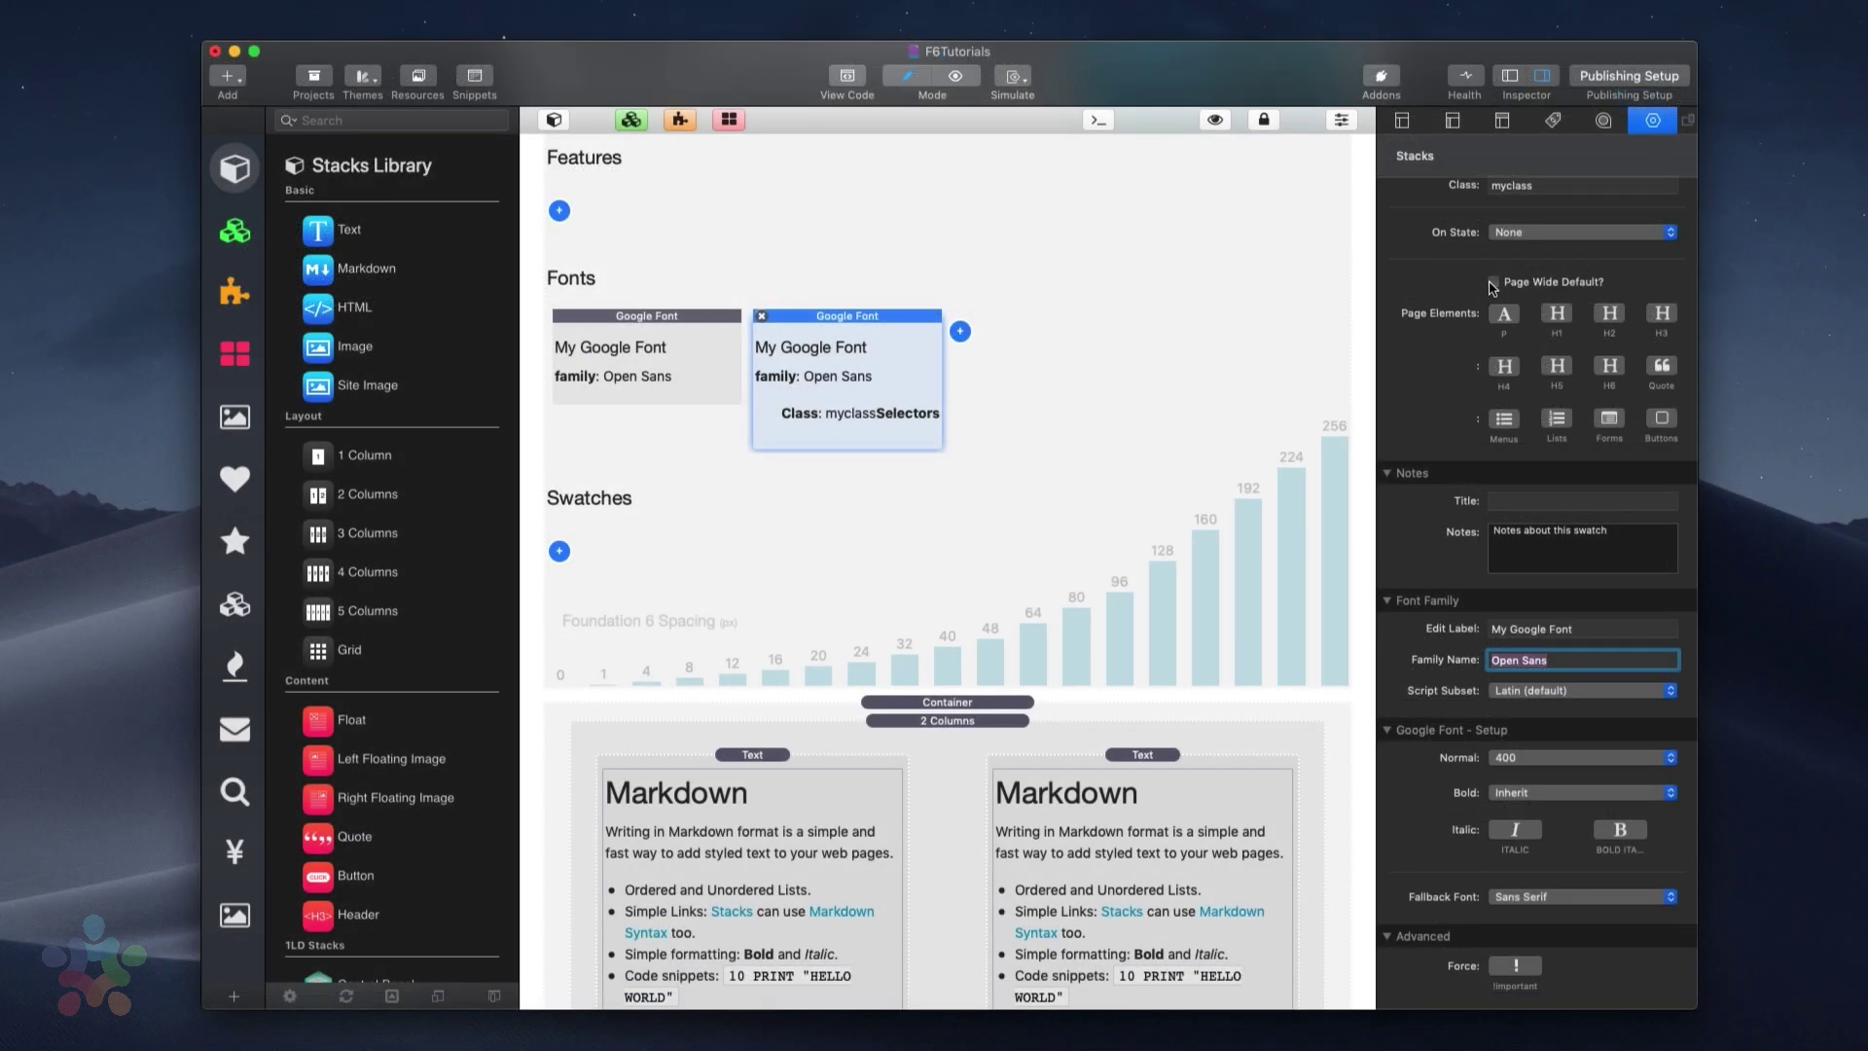
Make the second Google Font swatch a page-wide Roboto default applied to paragraphs
{"action": "left_click", "coordinate": [1493, 283]}
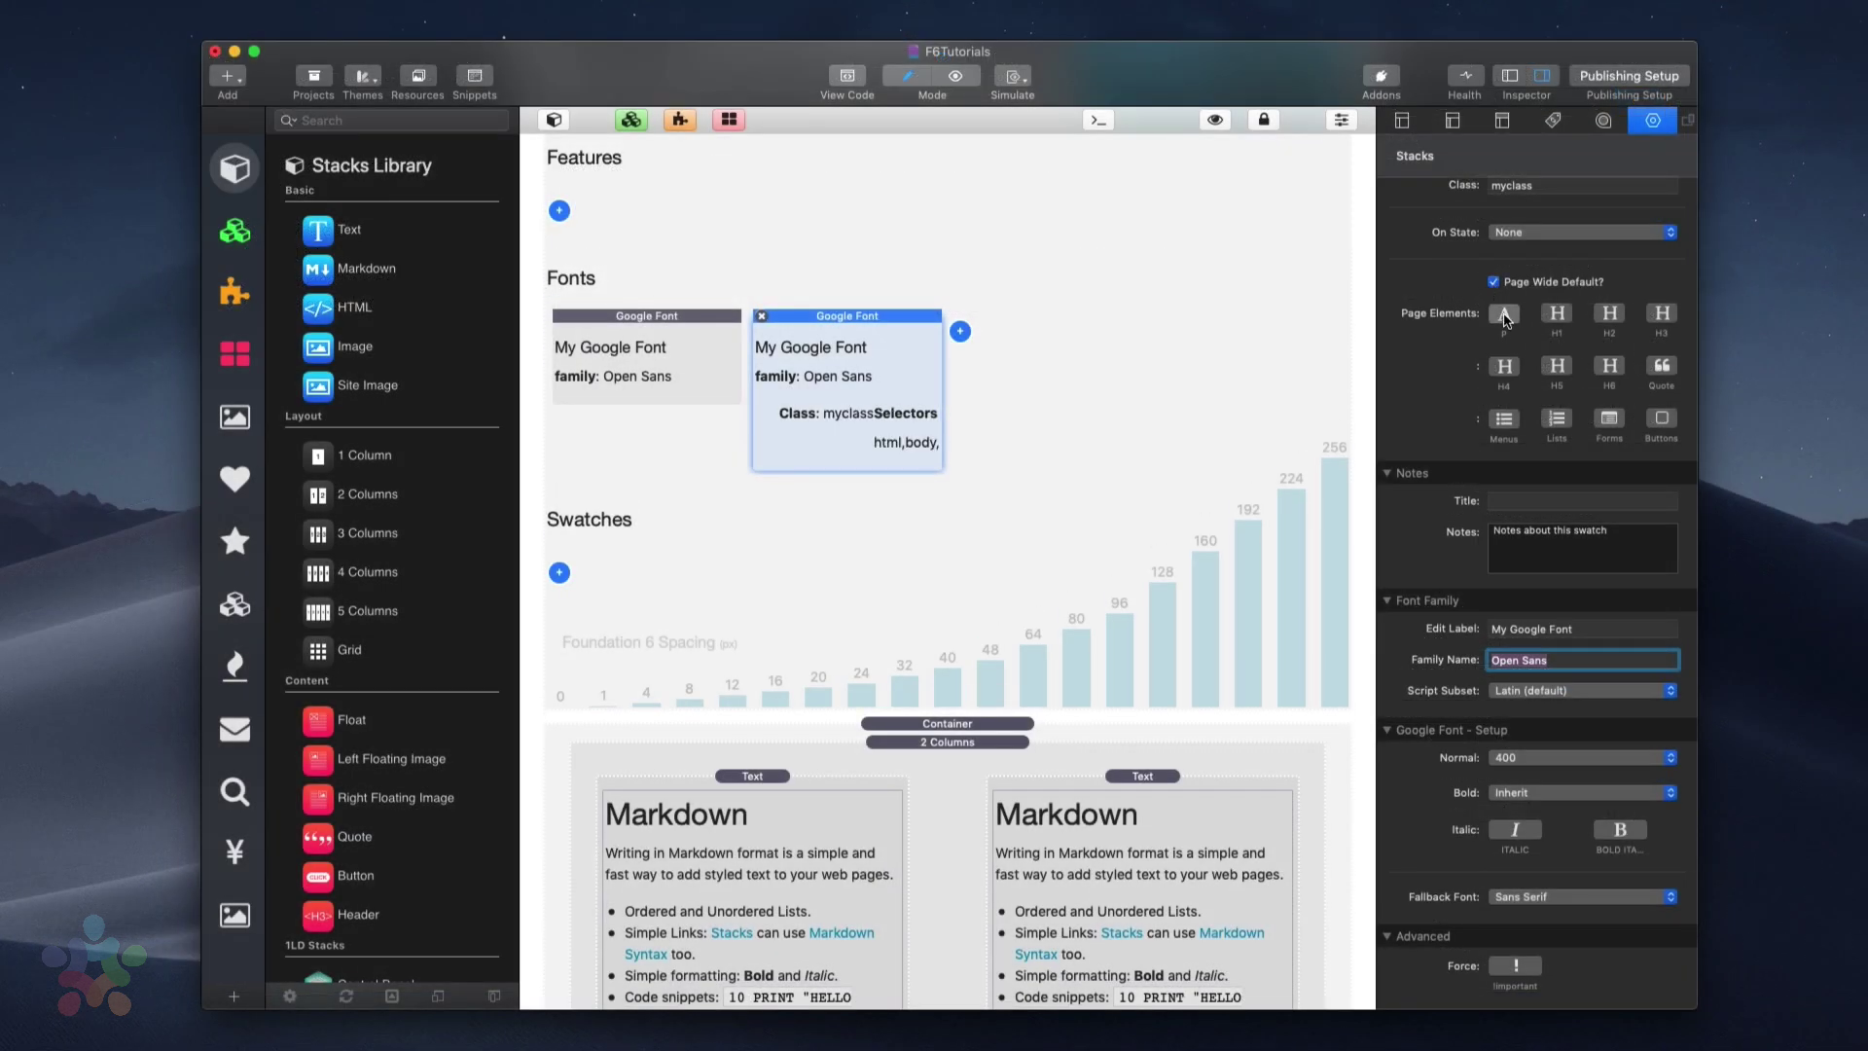
{"action": "left_click", "coordinate": [1504, 314]}
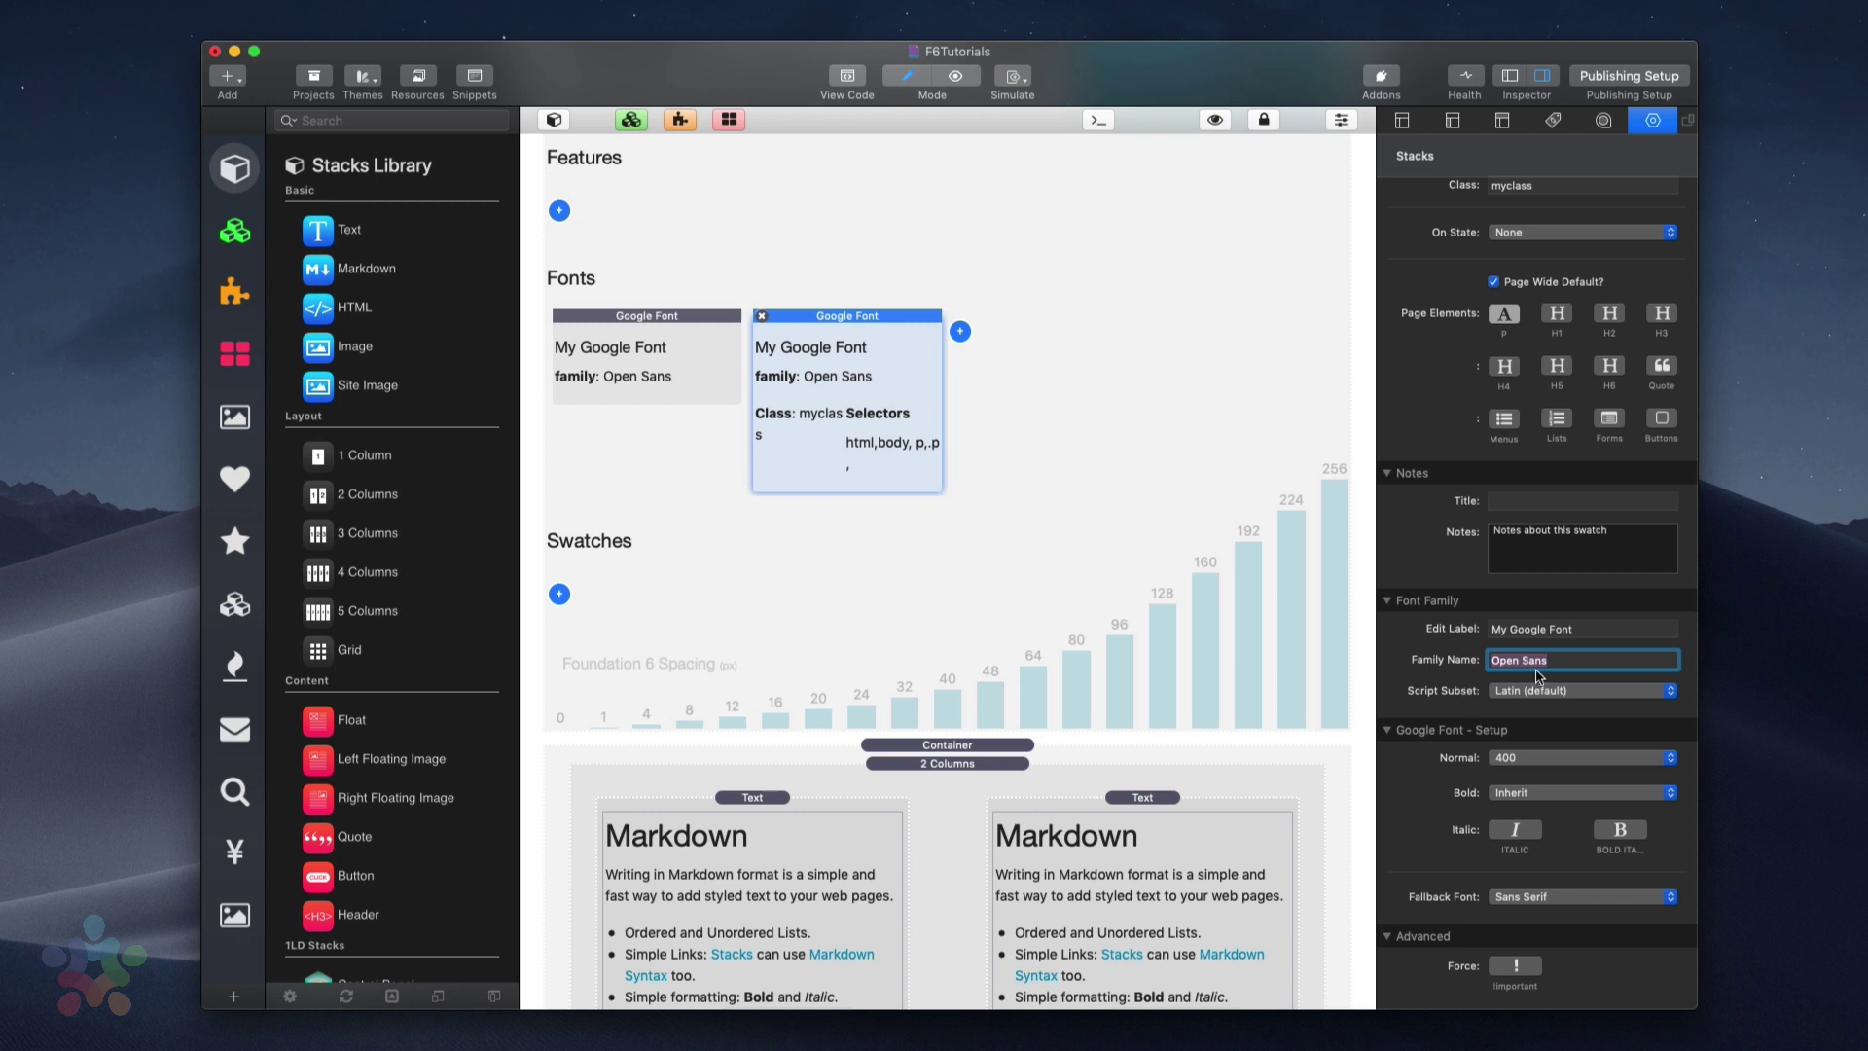
{"action": "type", "text": "Roboto"}
{"action": "key", "text": "Return"}
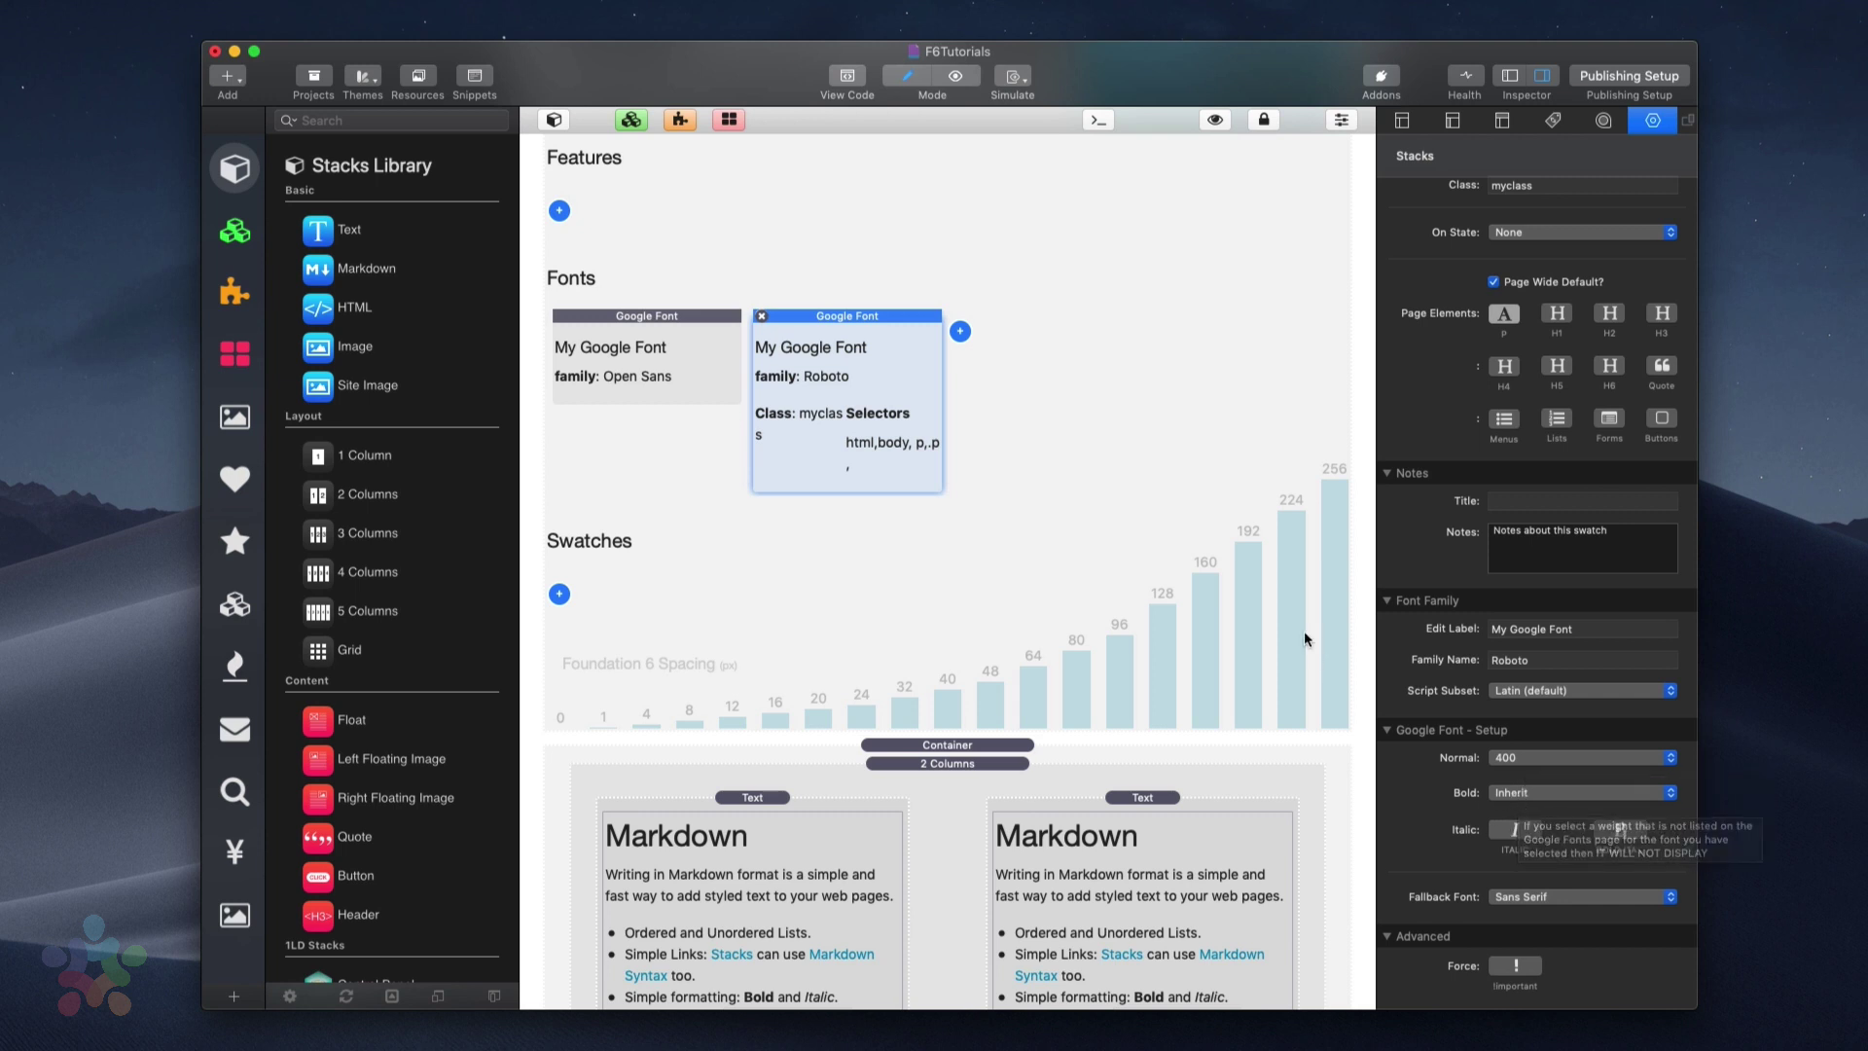
Preview the page, compare heading and paragraph fonts by selecting the text, then return to editing
{"action": "key", "text": "super+r"}
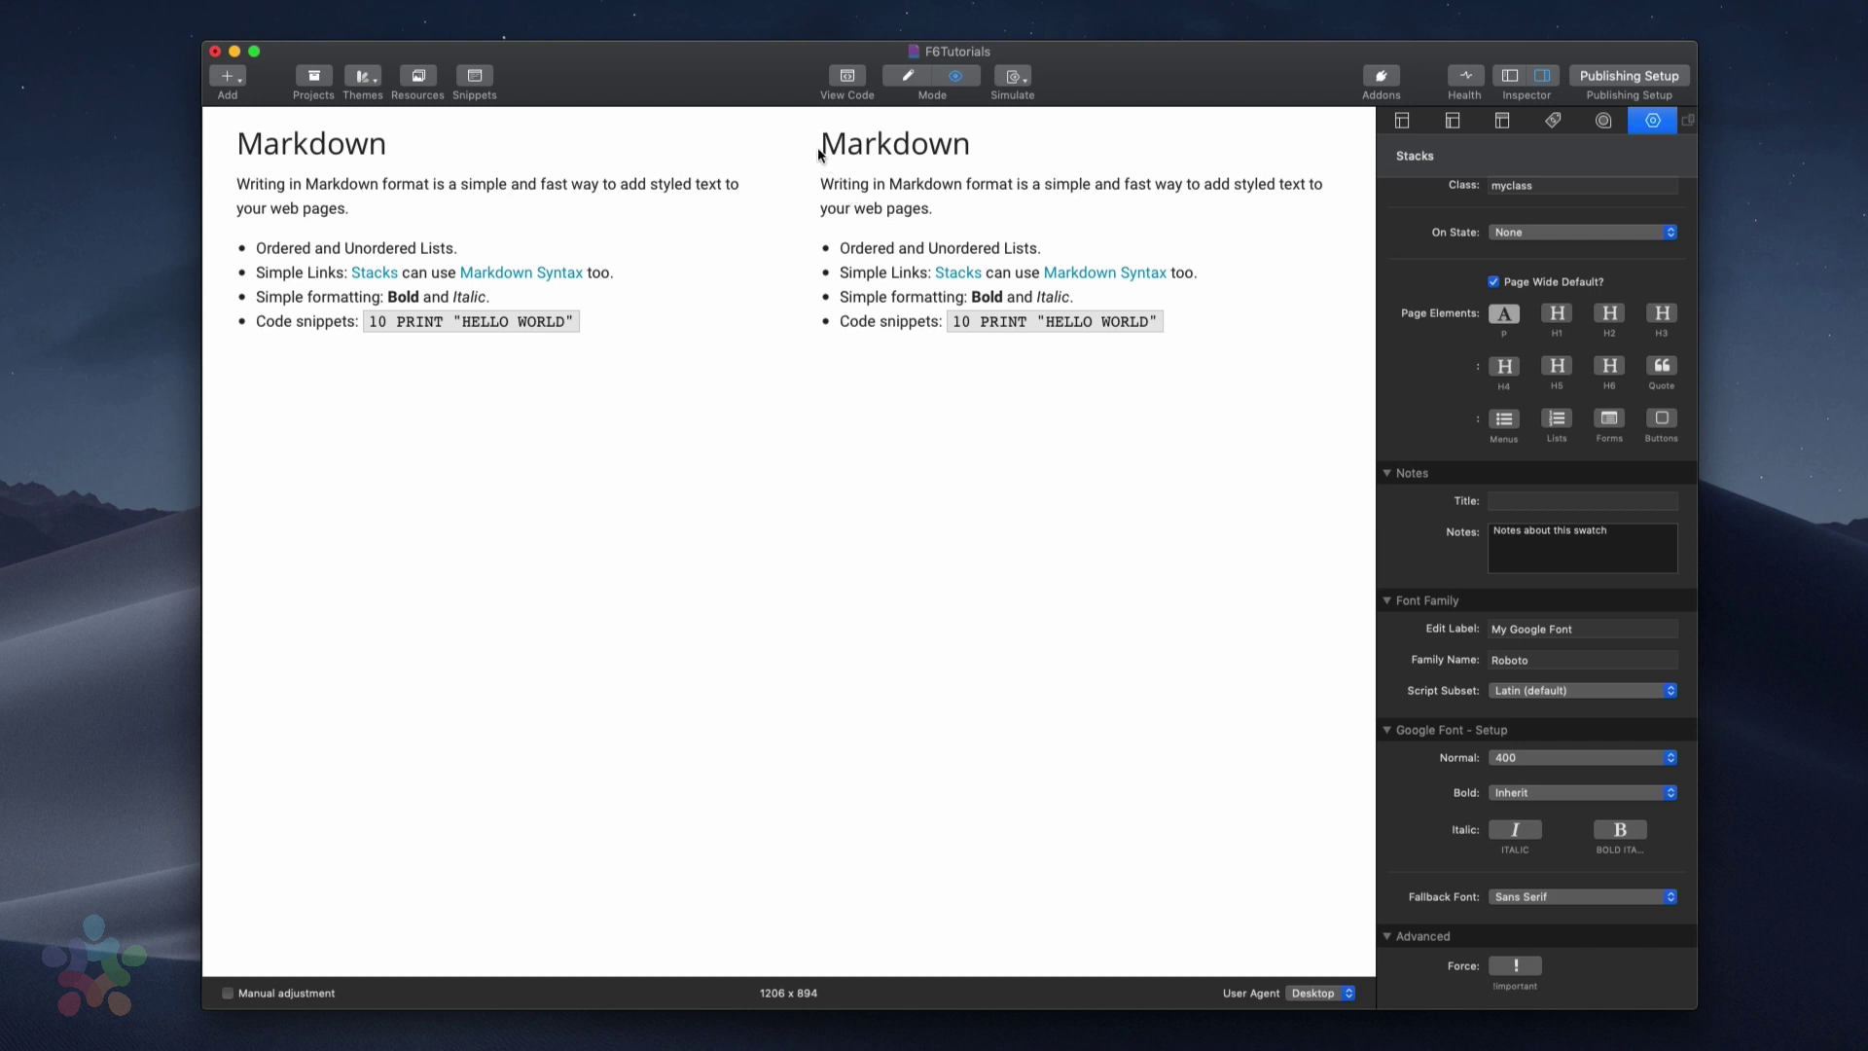
{"action": "left_click_drag", "start_coordinate": [820, 148], "coordinate": [1004, 146]}
{"action": "left_click", "coordinate": [1004, 146]}
{"action": "left_click_drag", "start_coordinate": [820, 184], "coordinate": [1227, 313]}
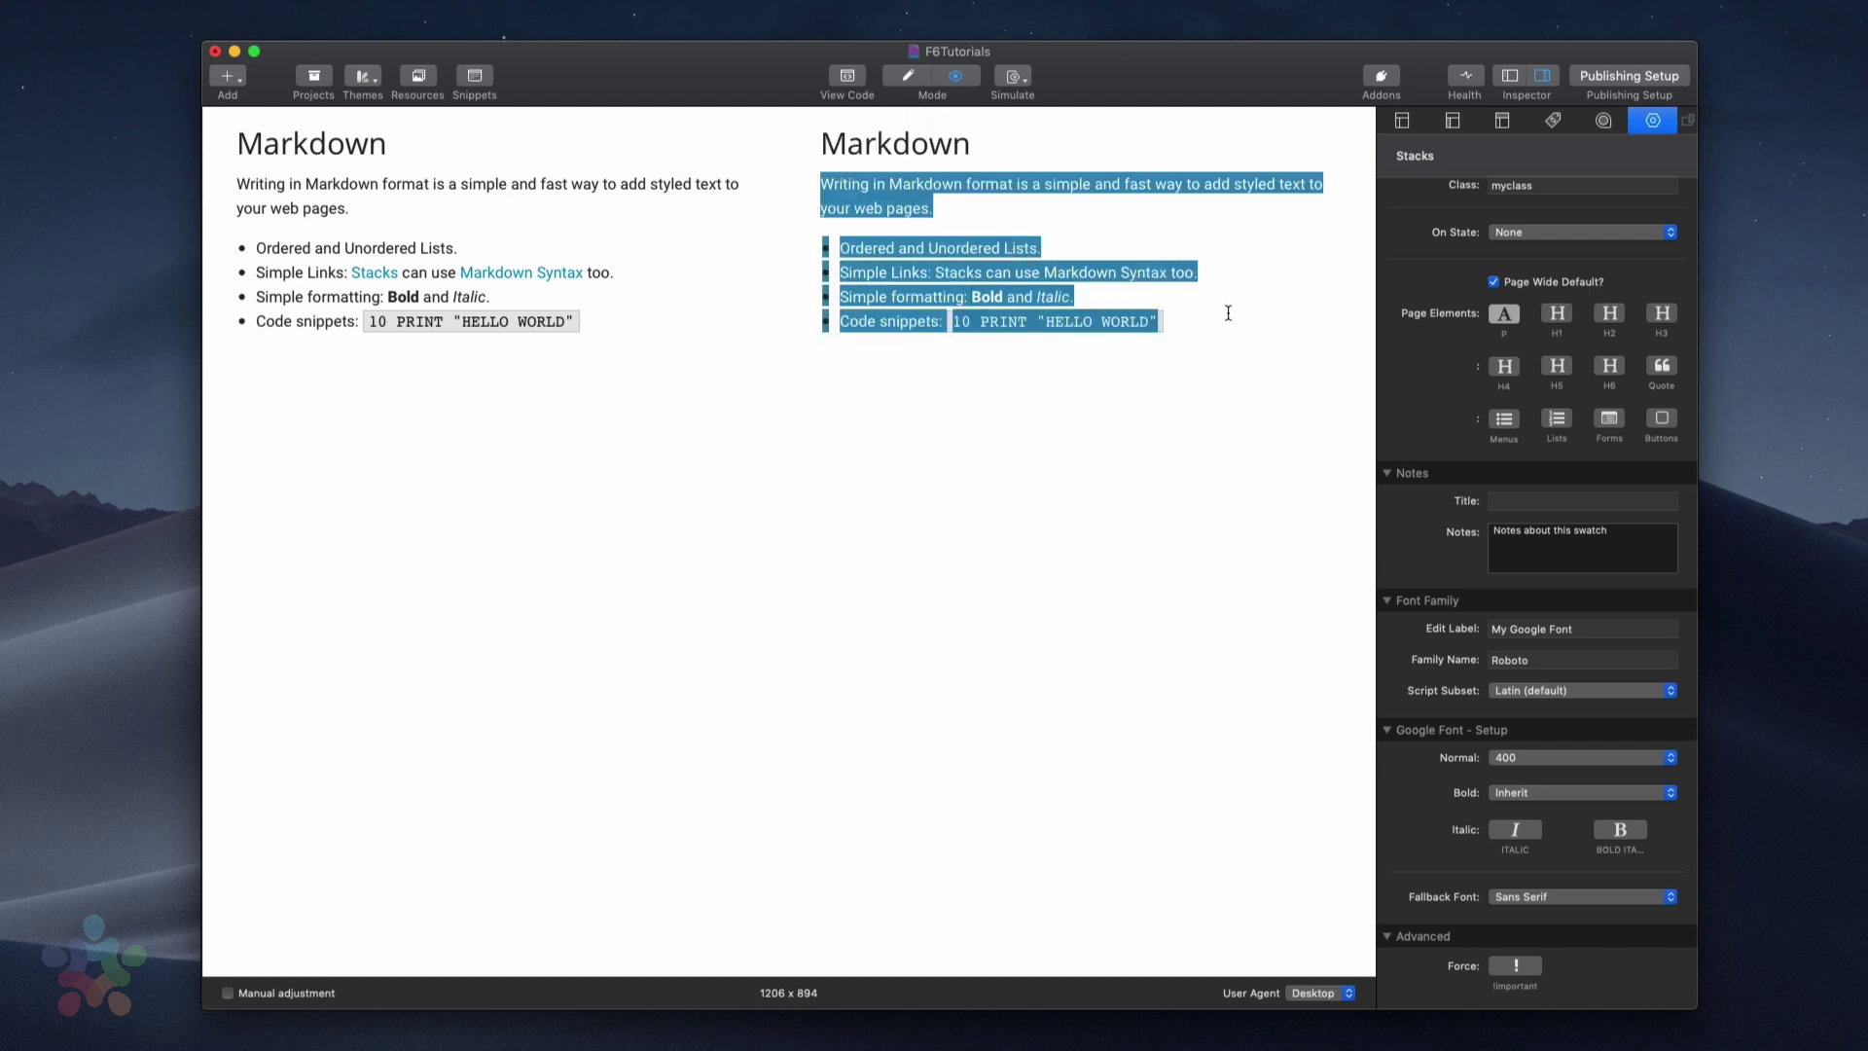
{"action": "left_click", "coordinate": [1168, 308]}
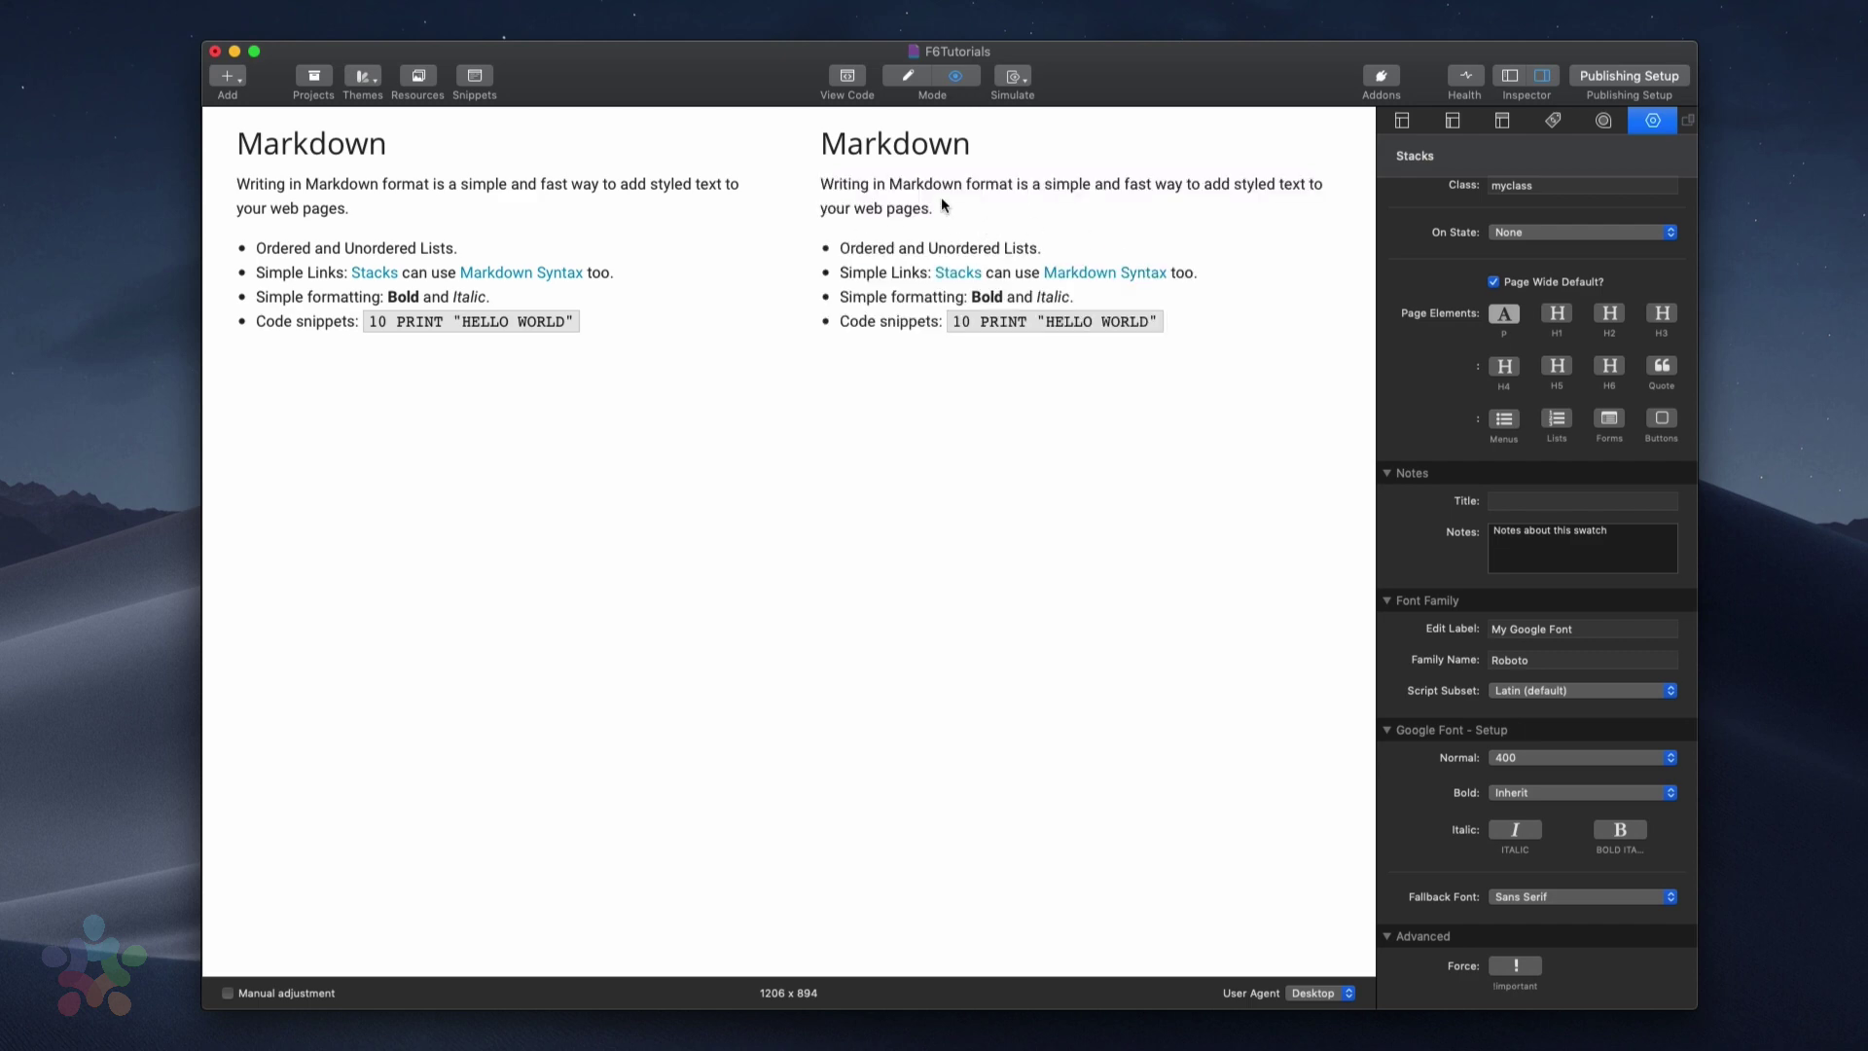
{"action": "key", "text": "super+e"}
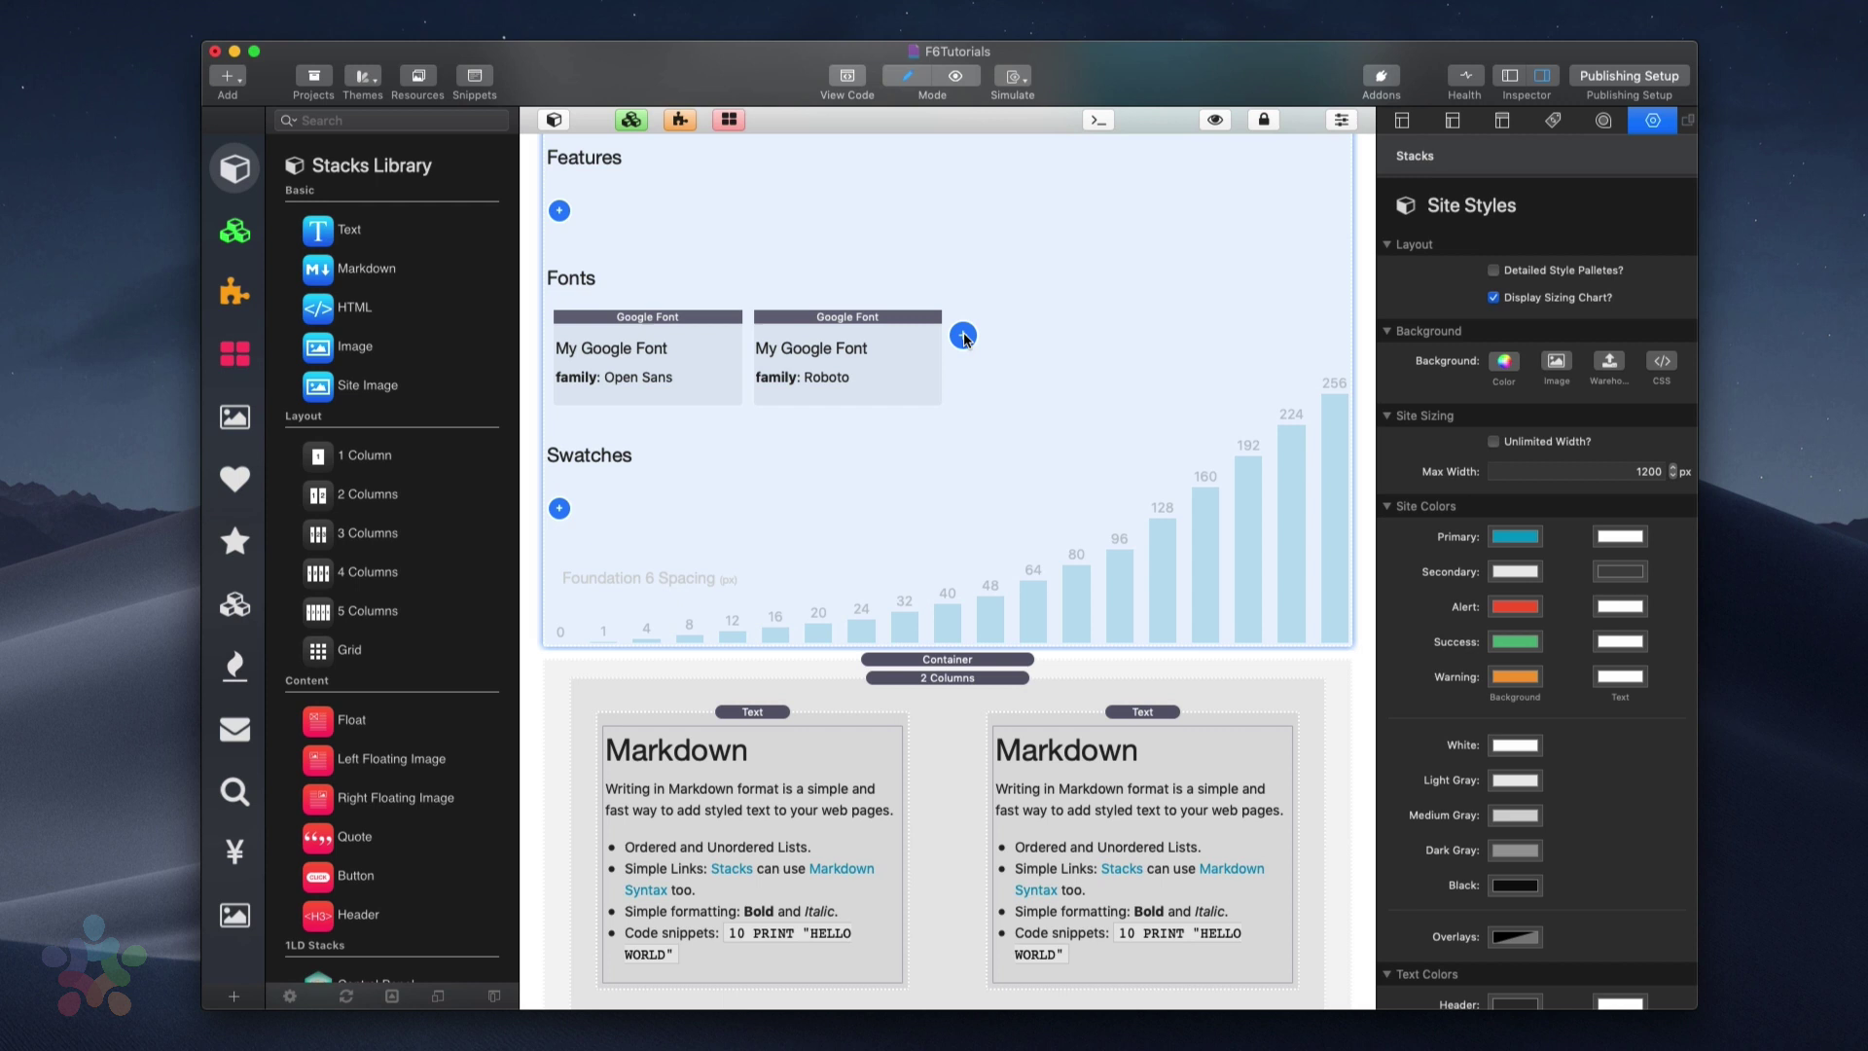
Show the font stack types available, such as Google Font Pro and Adobe Font Pro
{"action": "left_click", "coordinate": [963, 335]}
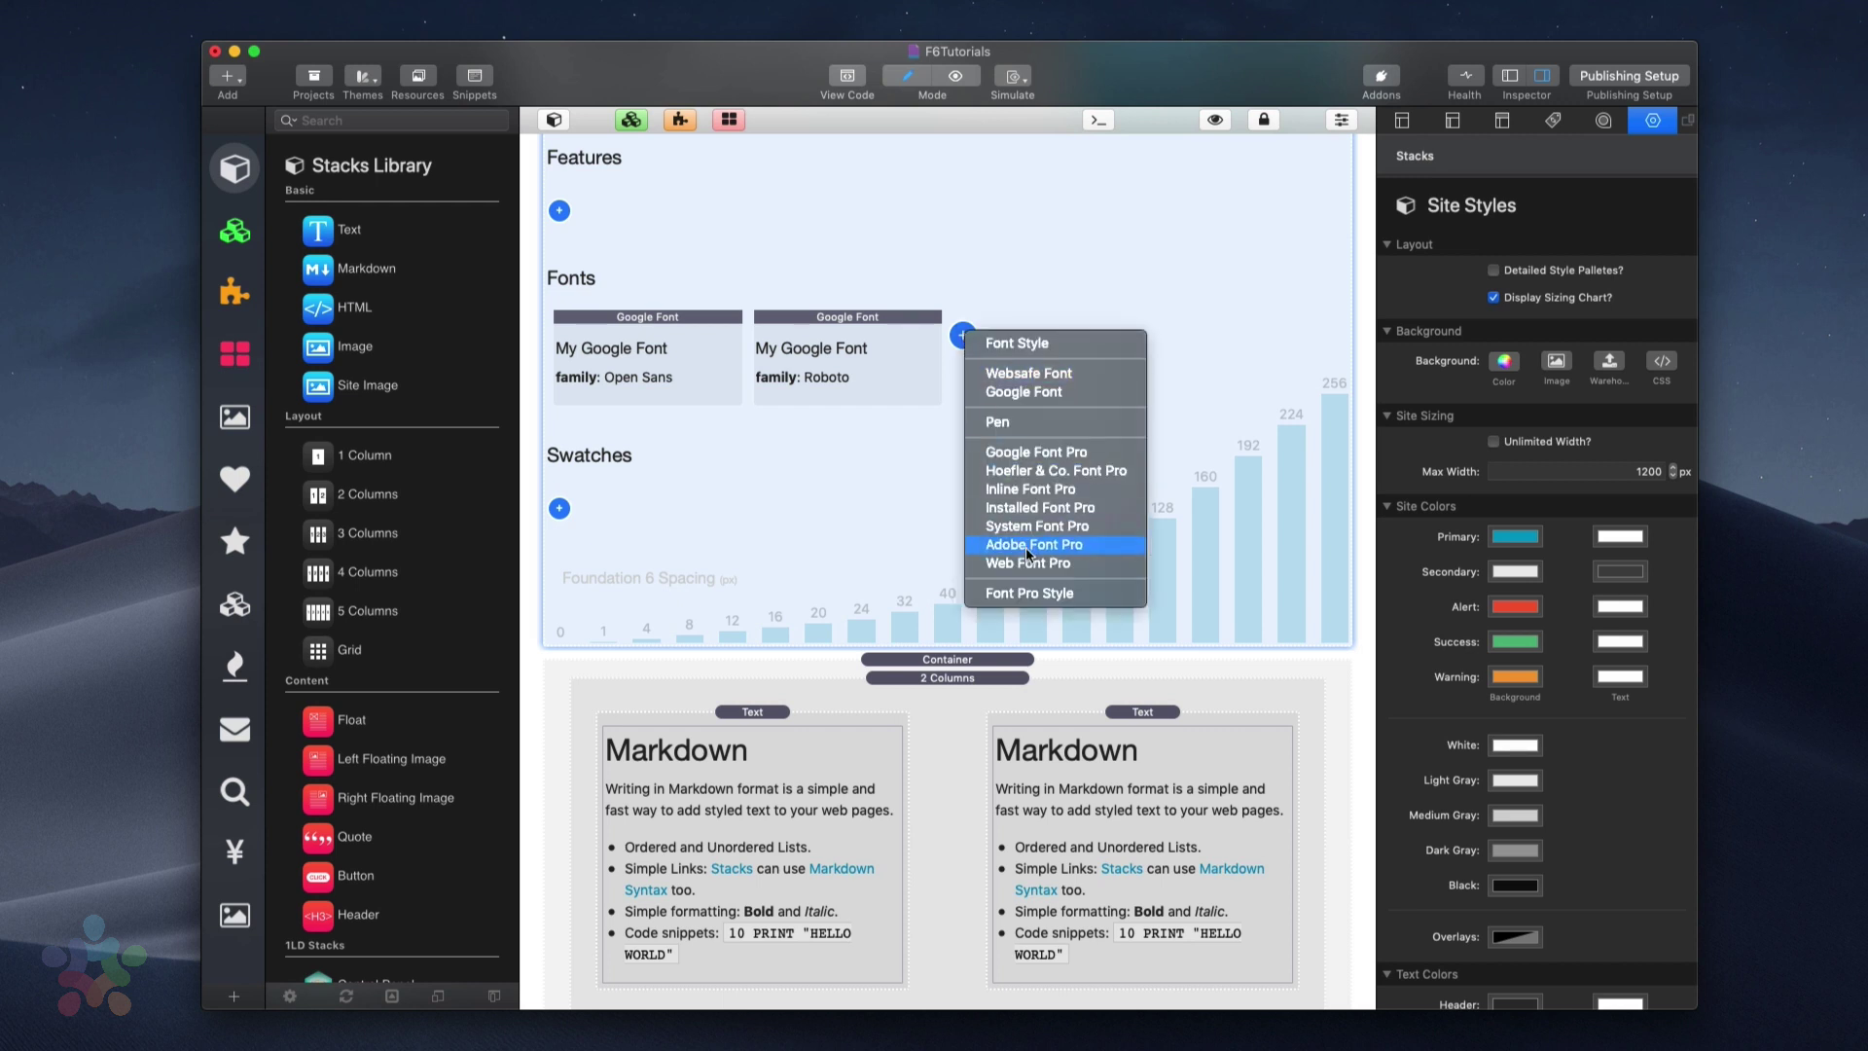